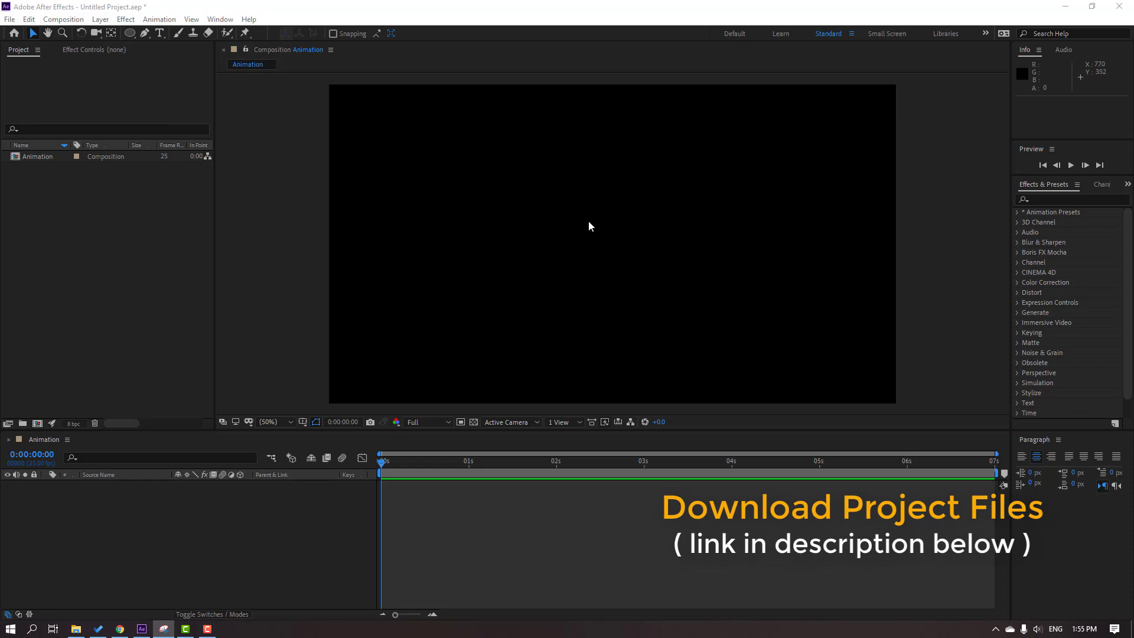
Create a solid layer named BG coloured F05945 and lock it
right_click(148, 549)
mouse_move(176, 416)
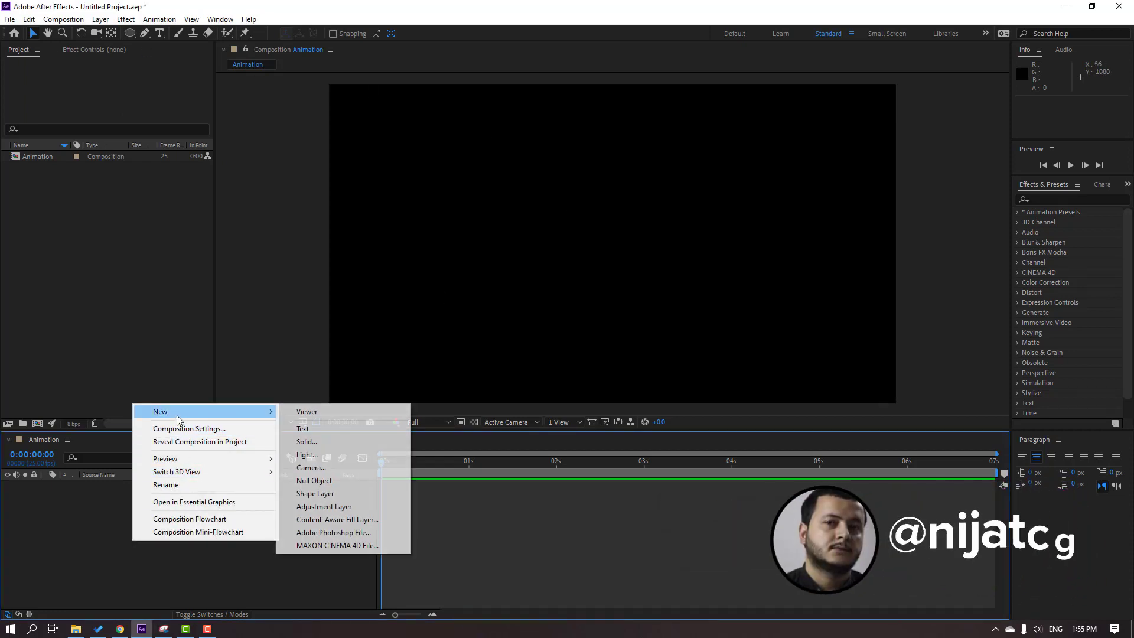
left_click(320, 442)
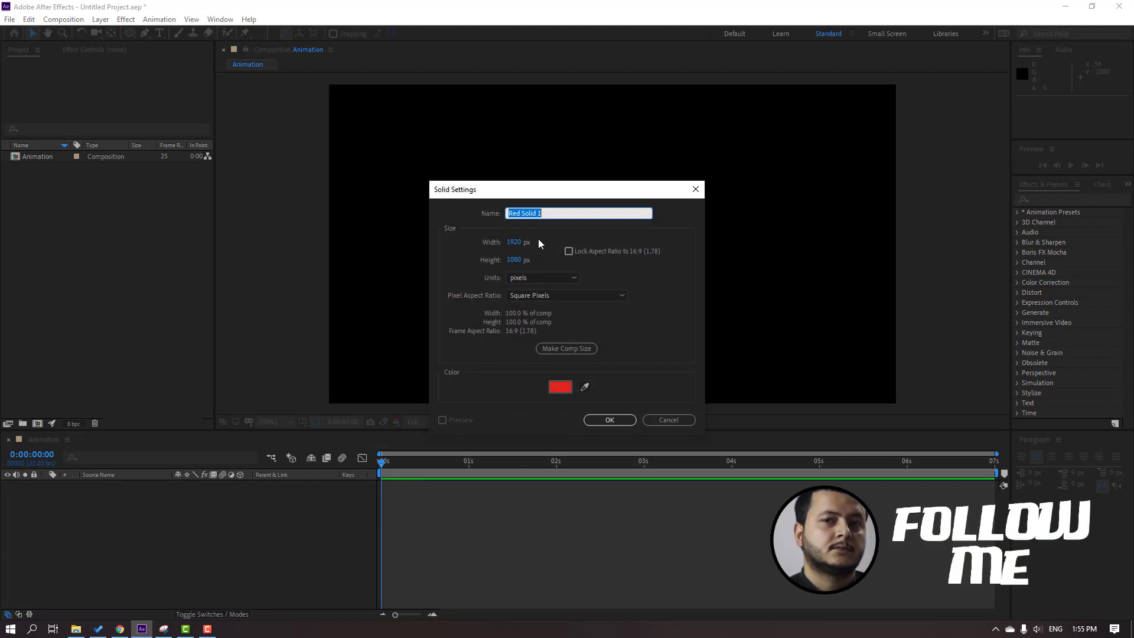
type("BG")
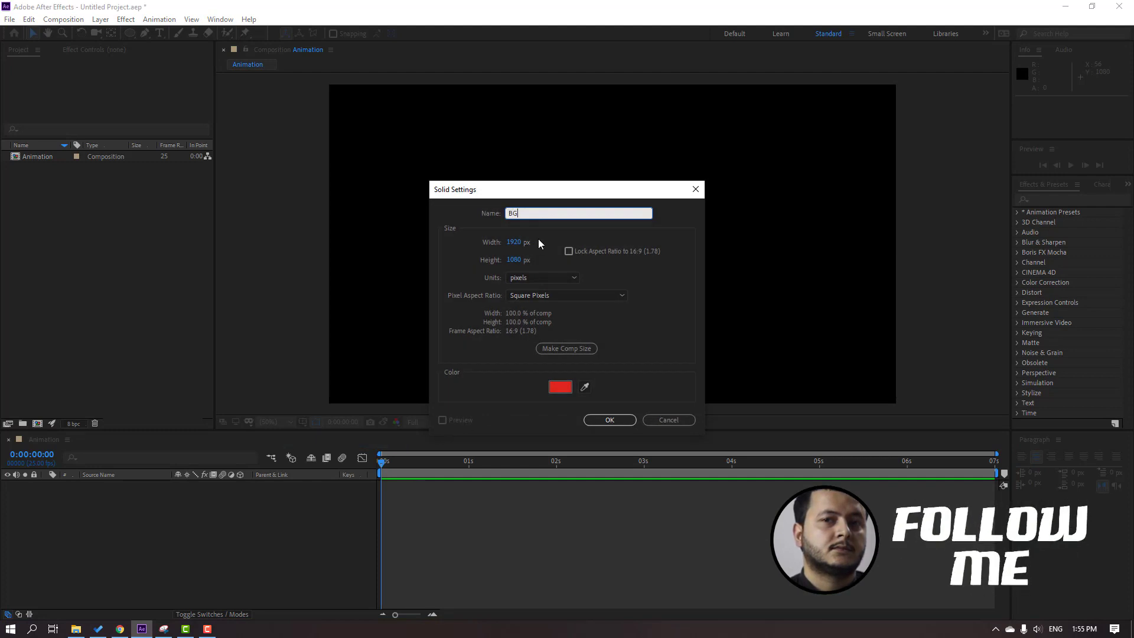
left_click(561, 387)
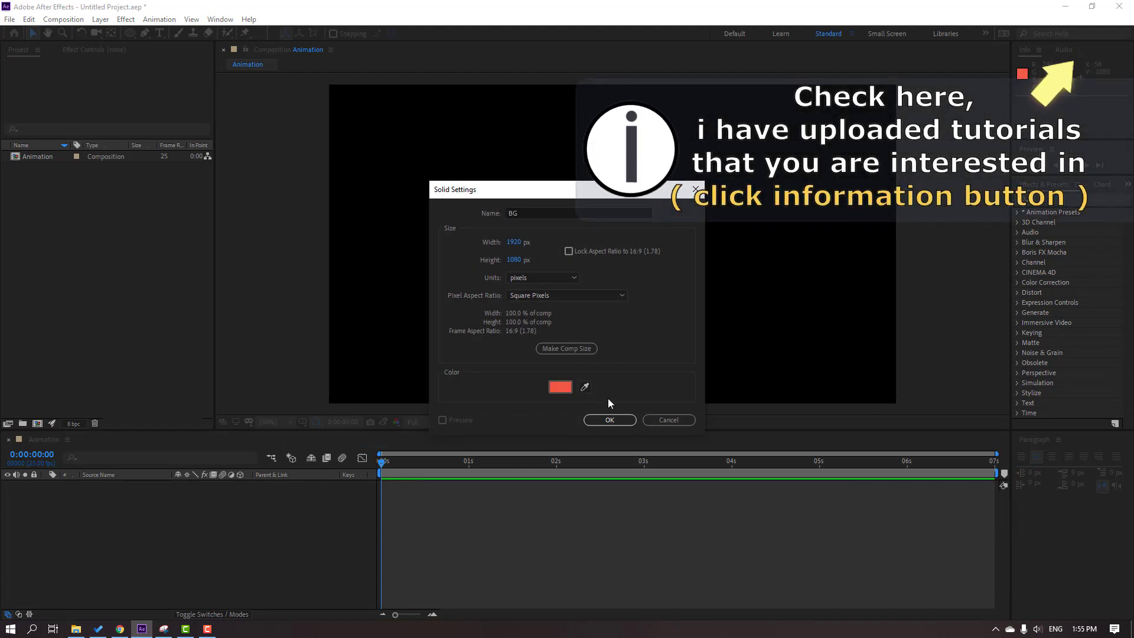
left_click(560, 387)
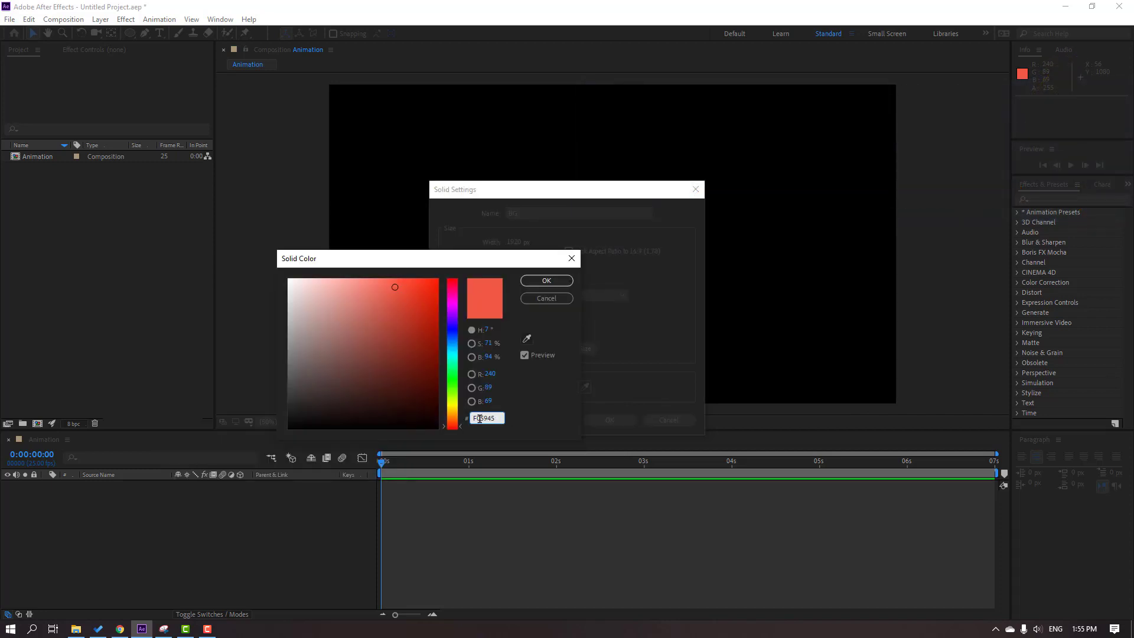
left_click(501, 418)
left_click(547, 281)
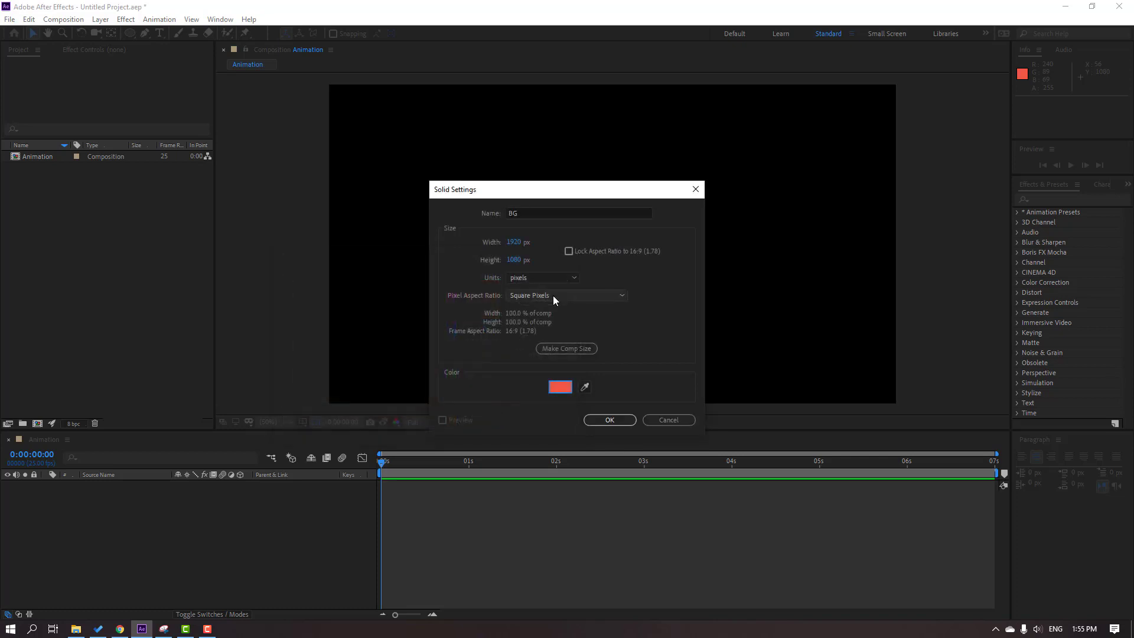
left_click(610, 420)
left_click(34, 485)
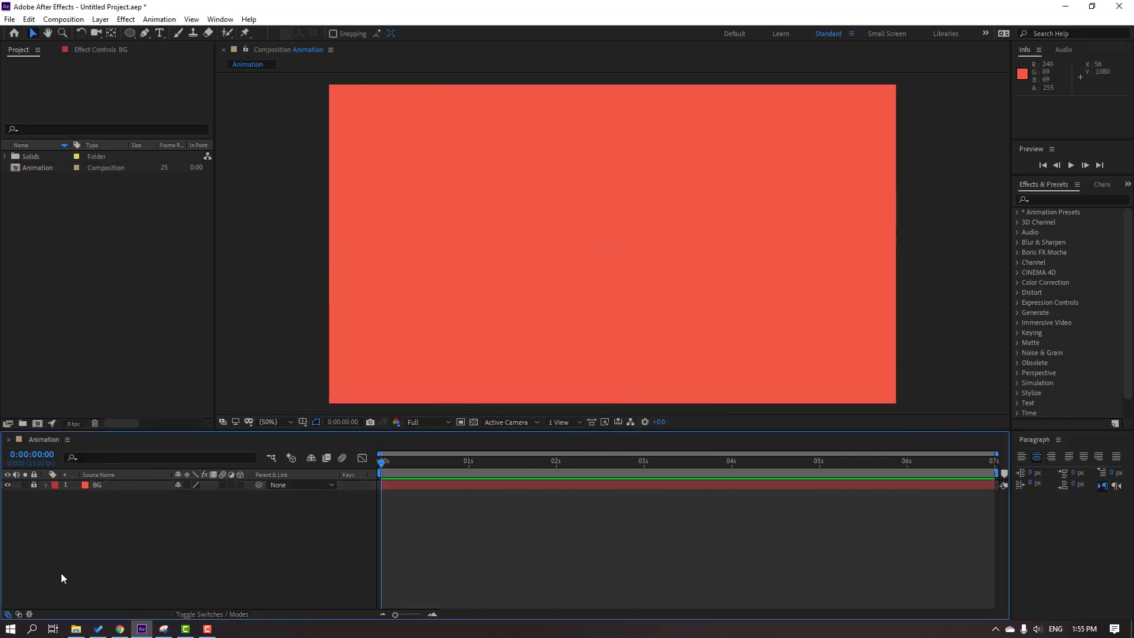
Draw a straight horizontal Pen path across the composition, extending past the frame edges
left_click(144, 34)
key("comma")
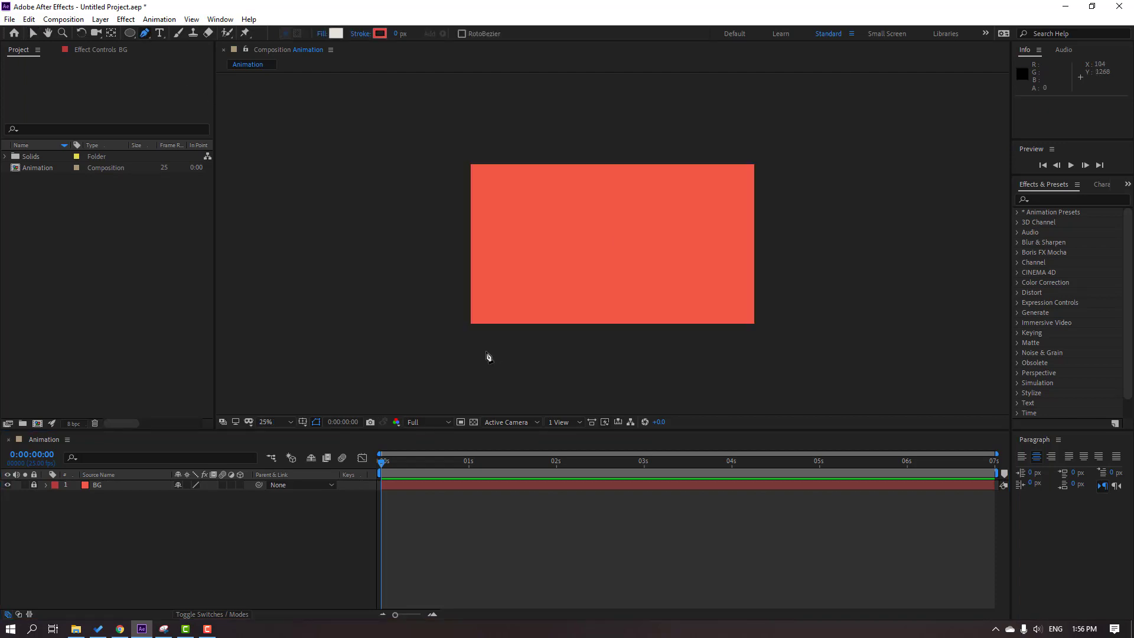
left_click(461, 288)
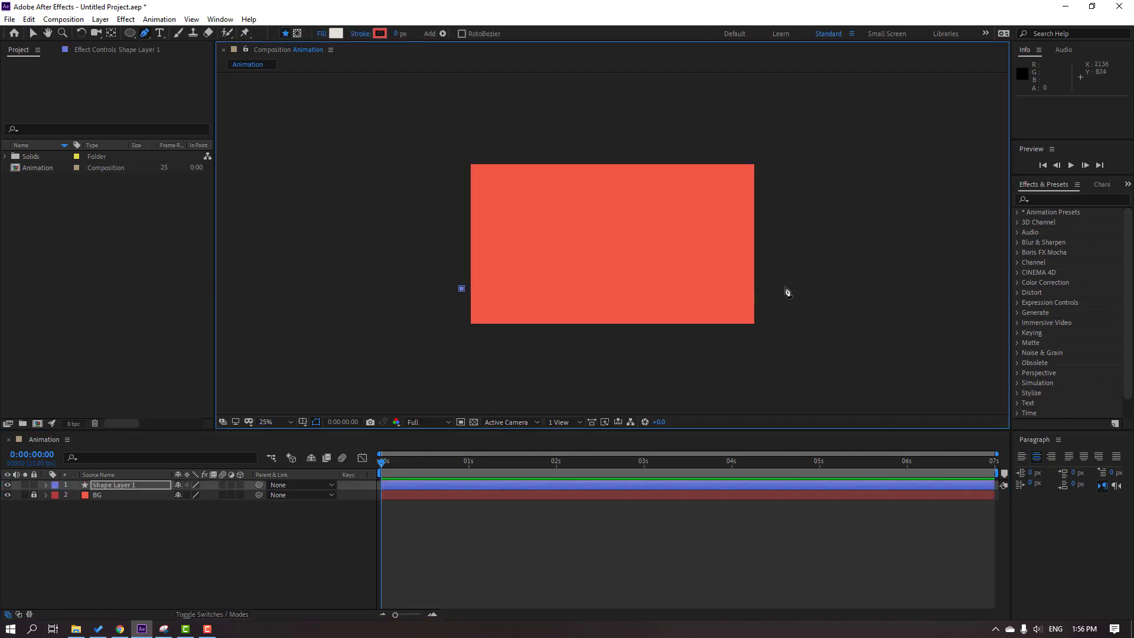
left_click(779, 288)
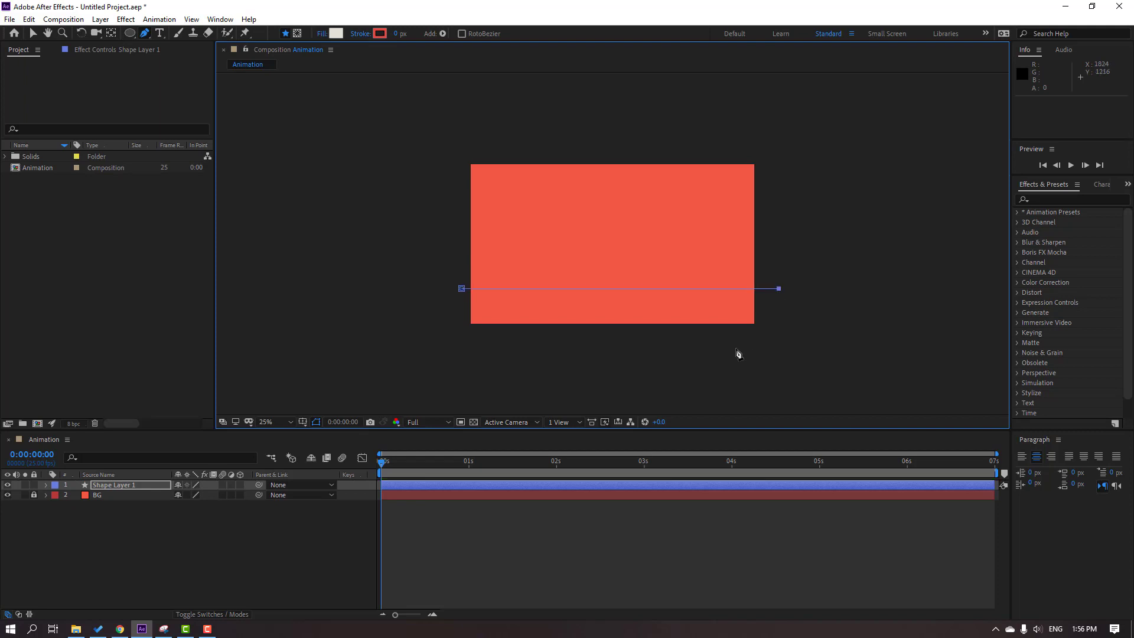
key("period")
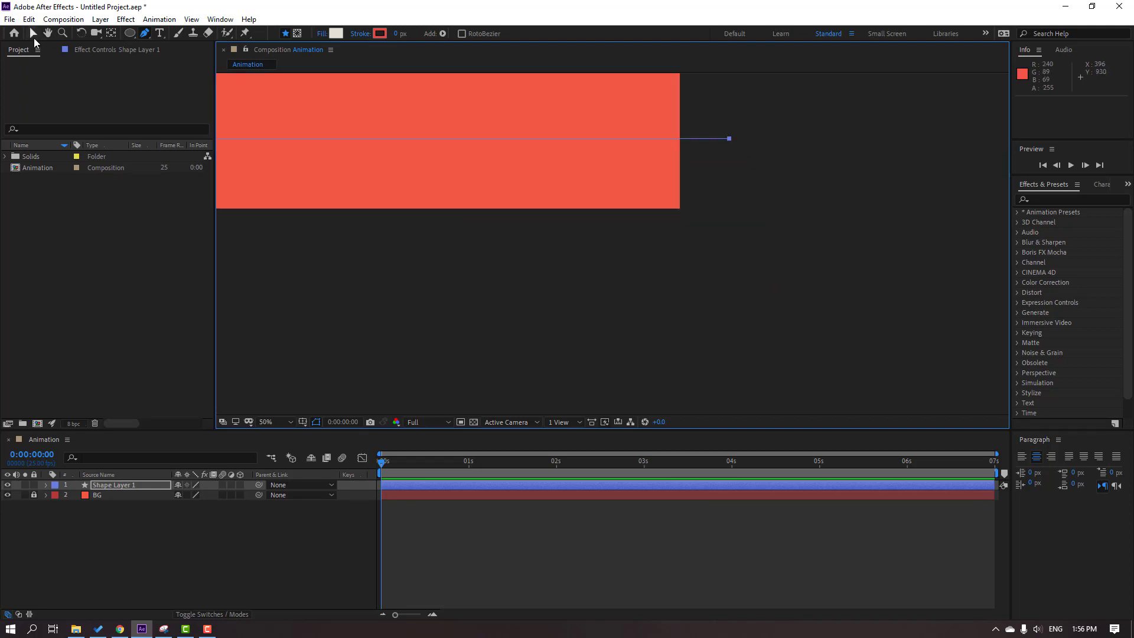
key("h")
mouse_move(550, 223)
left_mouse_down()
mouse_move(577, 235)
mouse_move(544, 284)
mouse_move(435, 298)
left_mouse_up()
key("v")
Set the line's fill to None
left_click(414, 35)
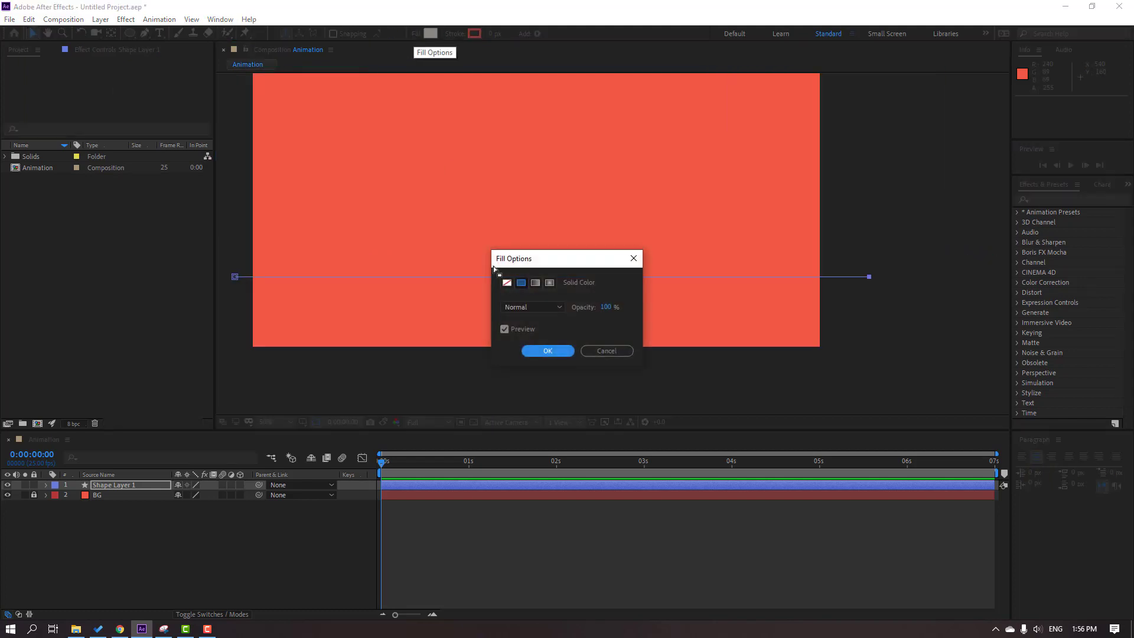
left_click(507, 283)
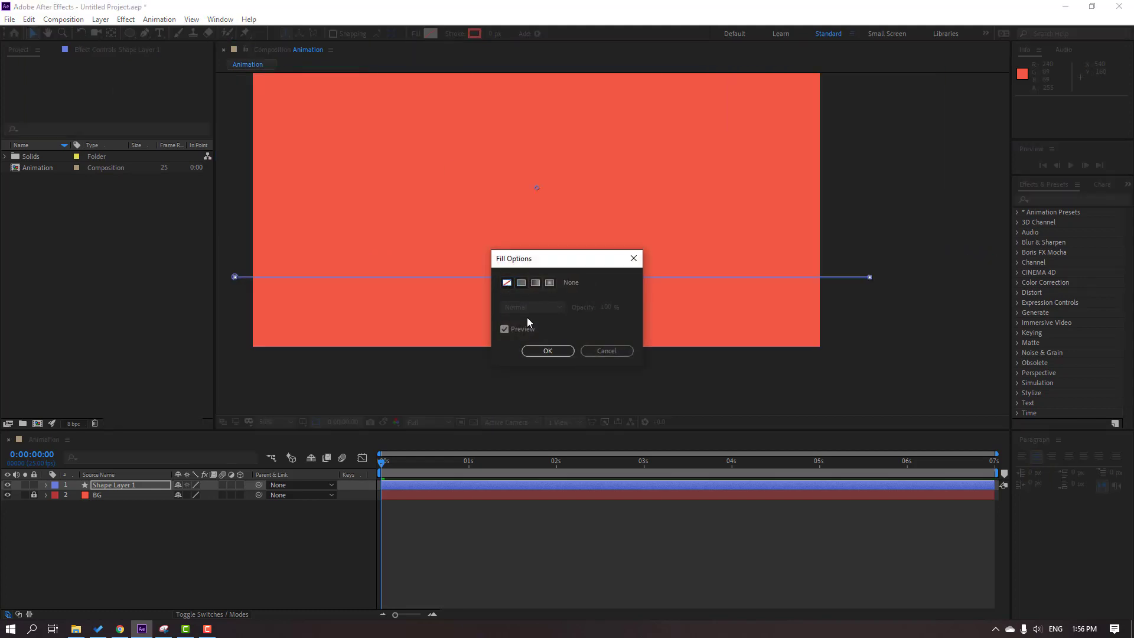
left_click(546, 351)
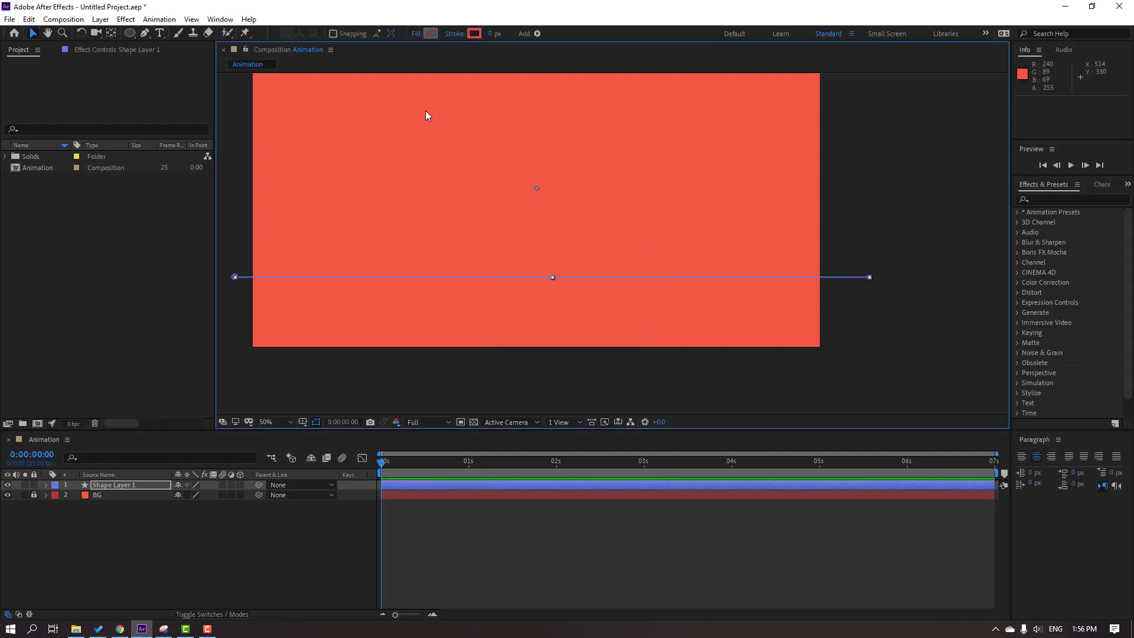
Set the stroke colour to a slightly darker shade of the background red
left_click(474, 33)
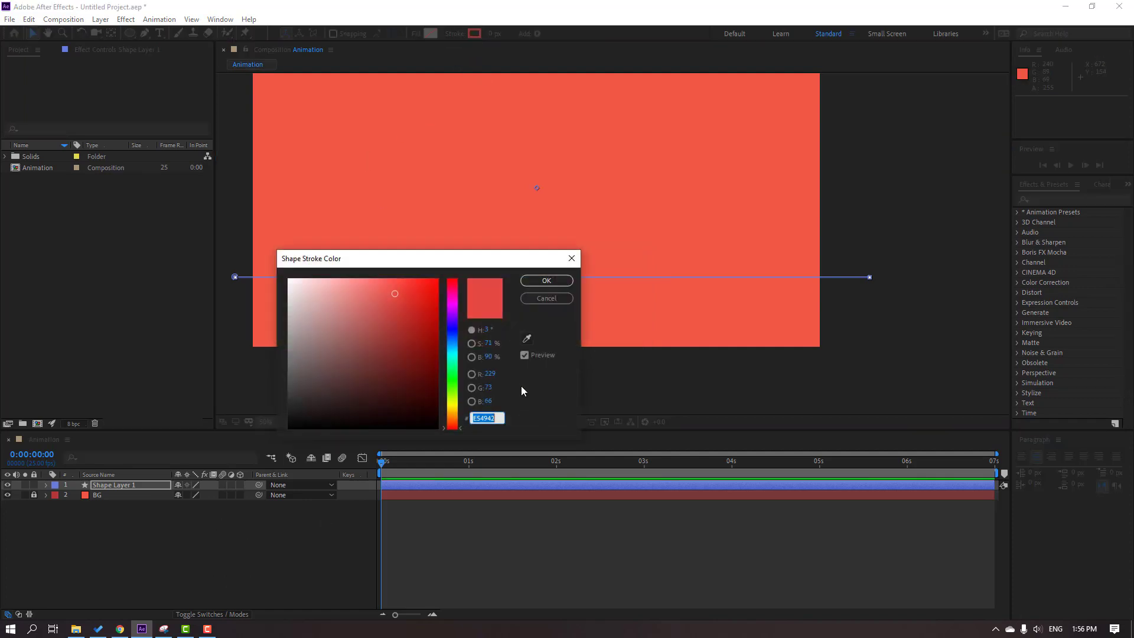
left_click(526, 338)
left_click(704, 169)
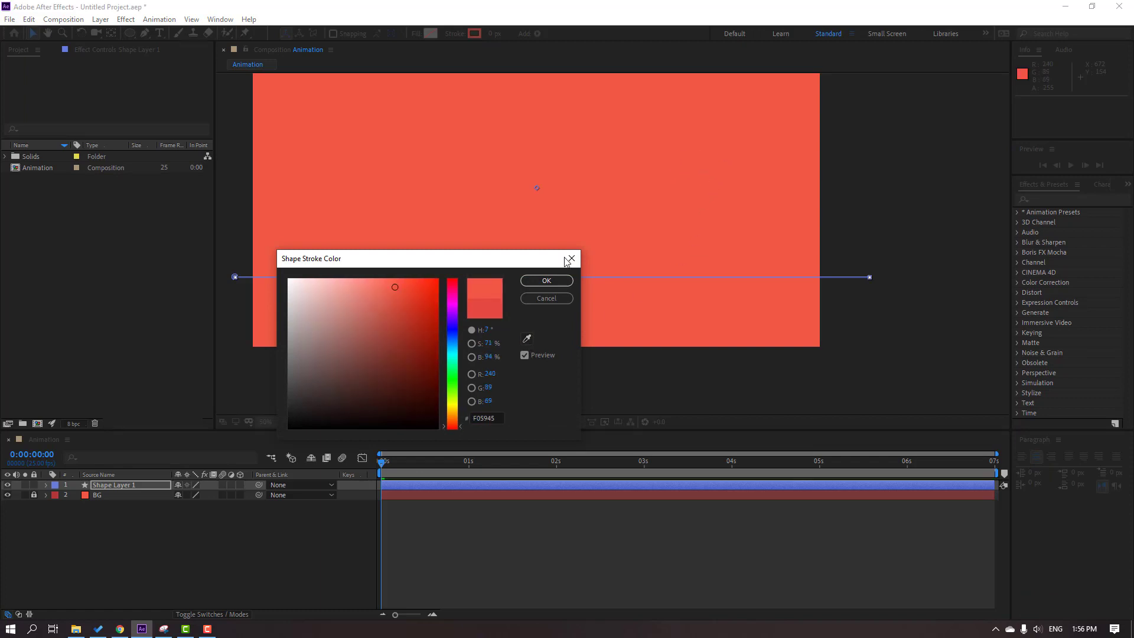
left_click_drag(395, 289, 400, 299)
left_click(545, 281)
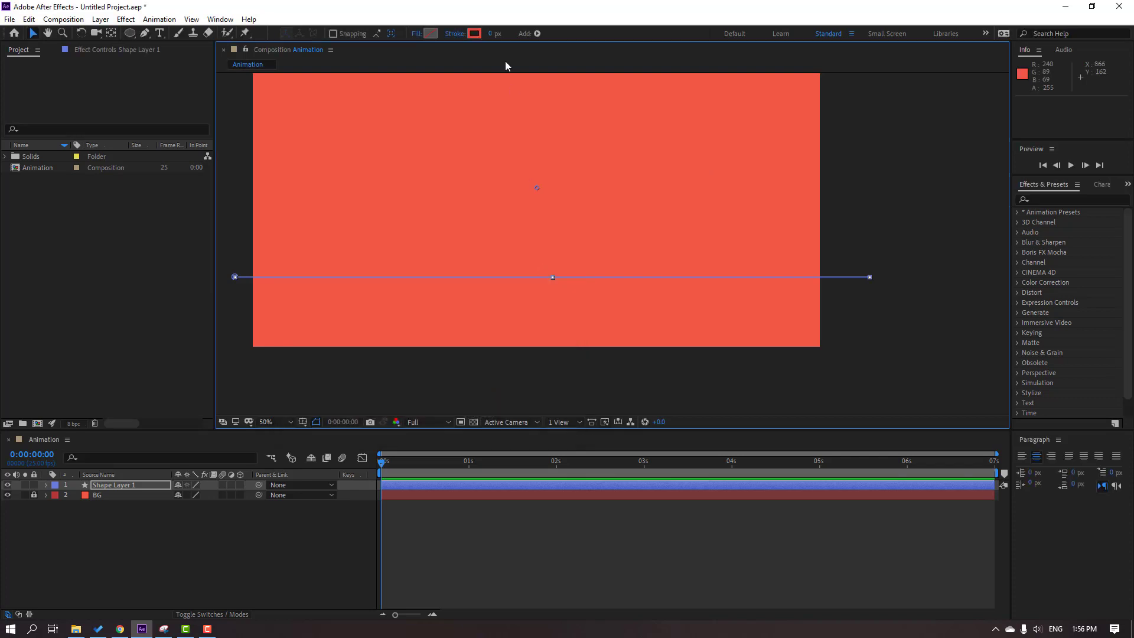
Set the line's stroke width to 10 px and check it at 100% zoom
left_click(494, 38)
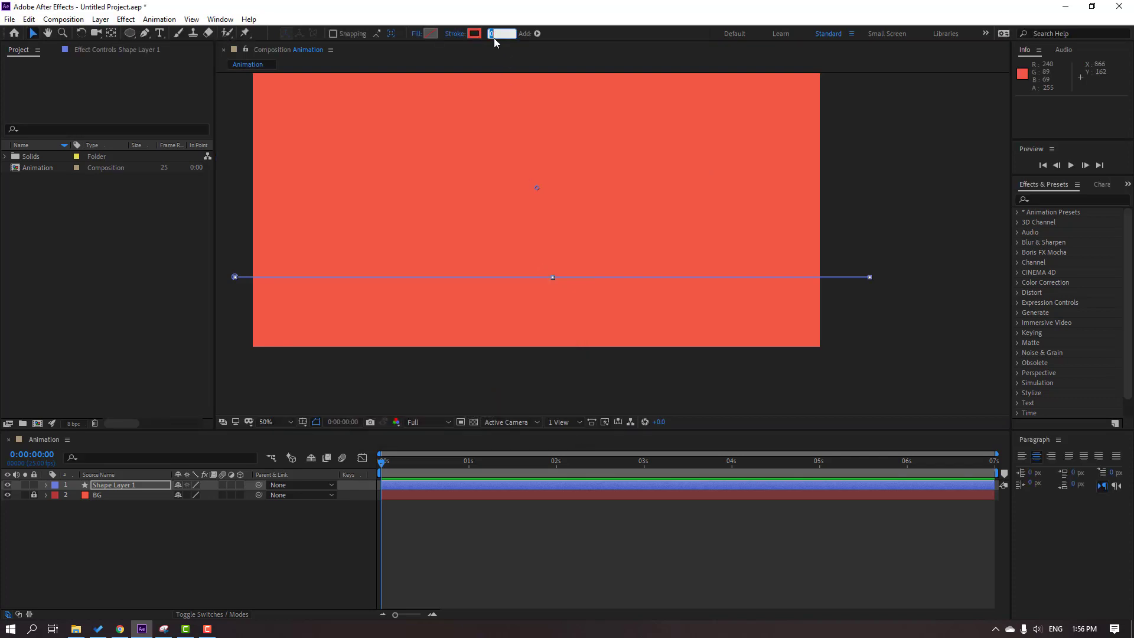
left_click(583, 538)
key("comma")
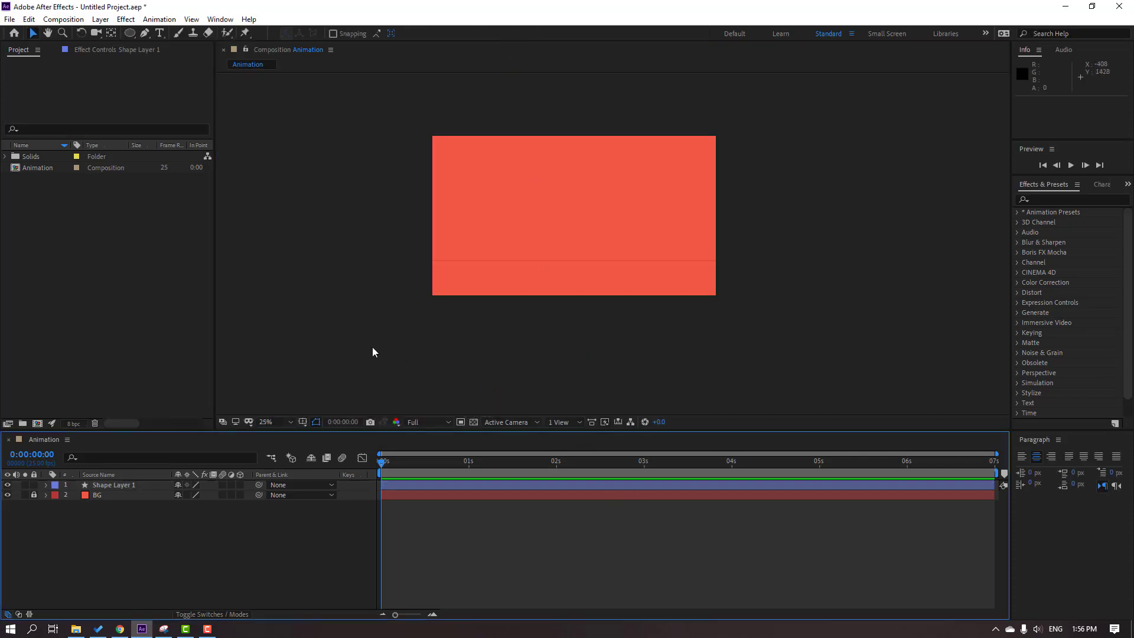
key("period")
key("period")
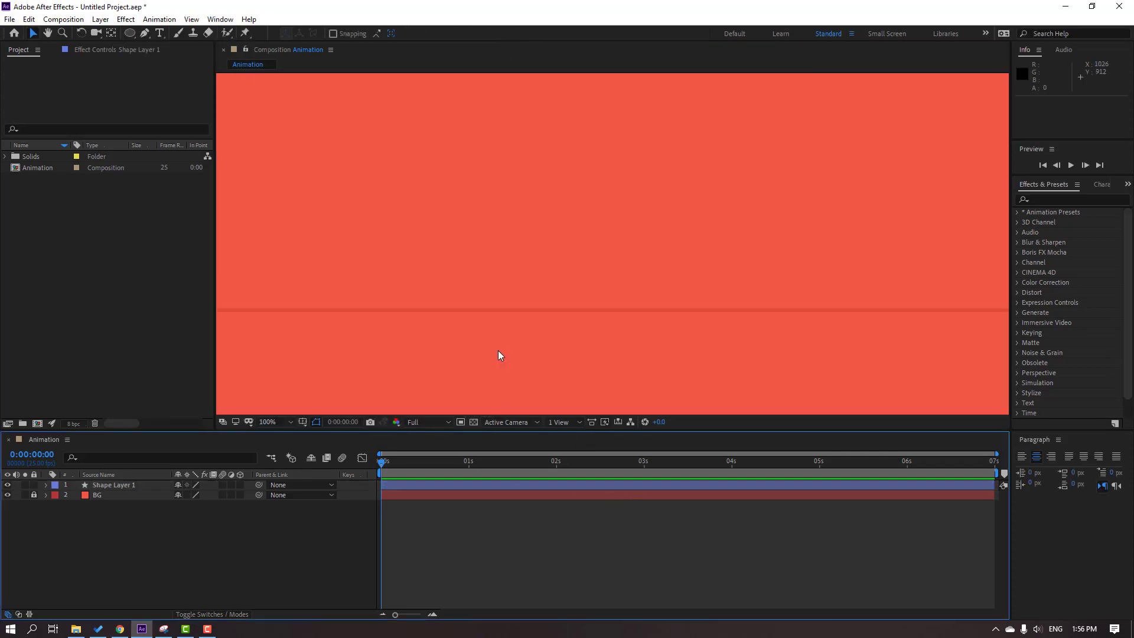
left_click(100, 487)
left_click(491, 36)
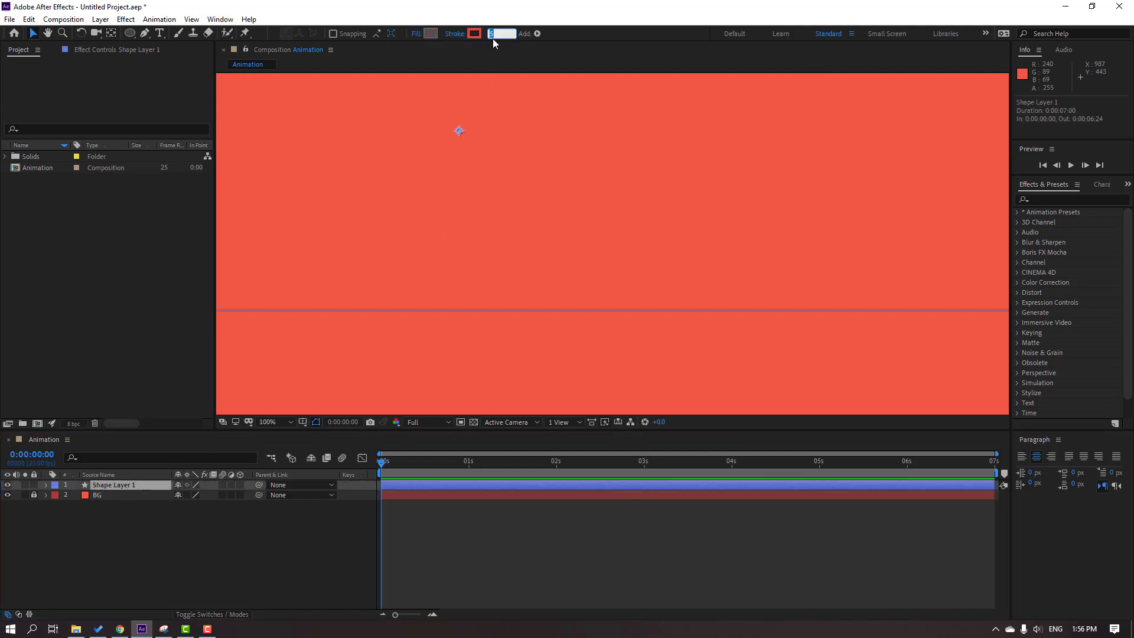
key("Return")
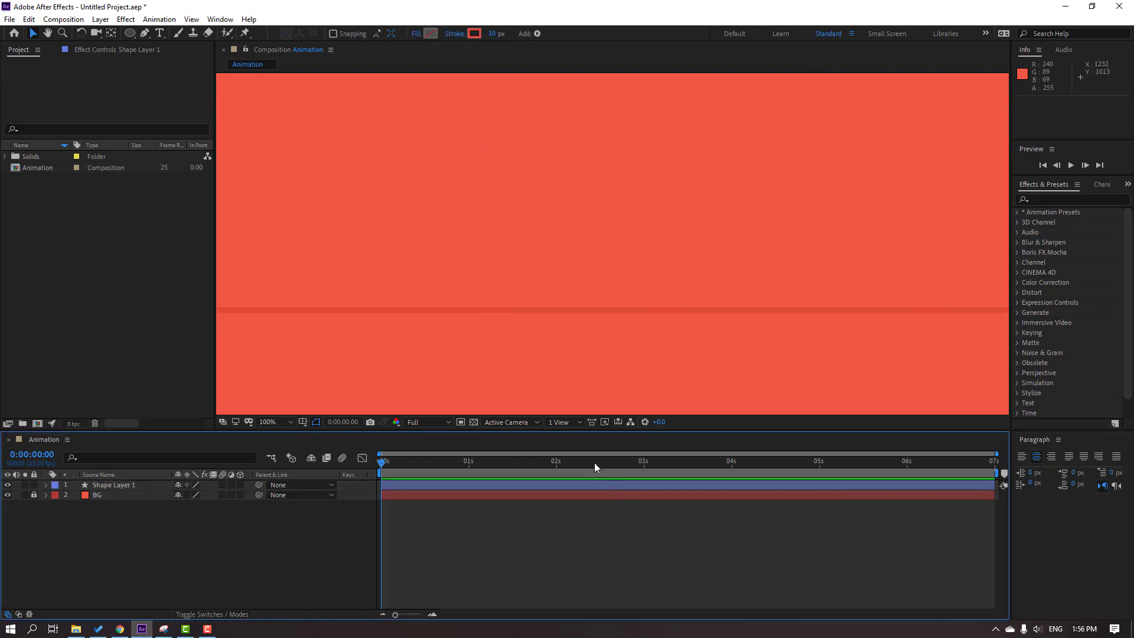
key("F2")
key("comma")
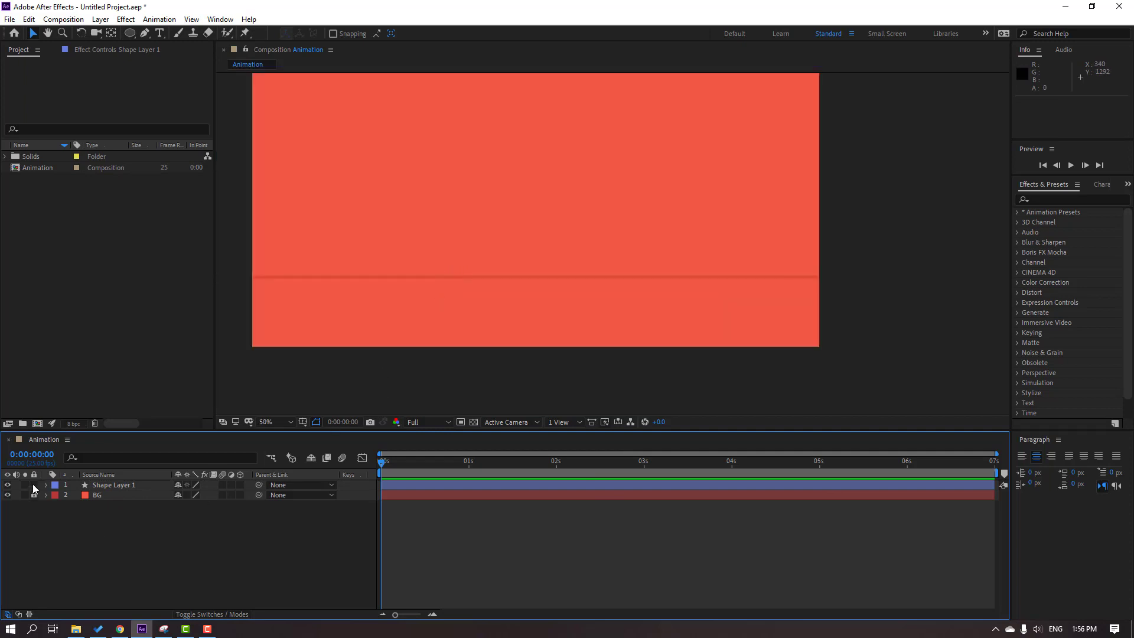
Fit the view and draw a square with the Rectangle tool resting on the line
left_click(283, 421)
left_click(288, 228)
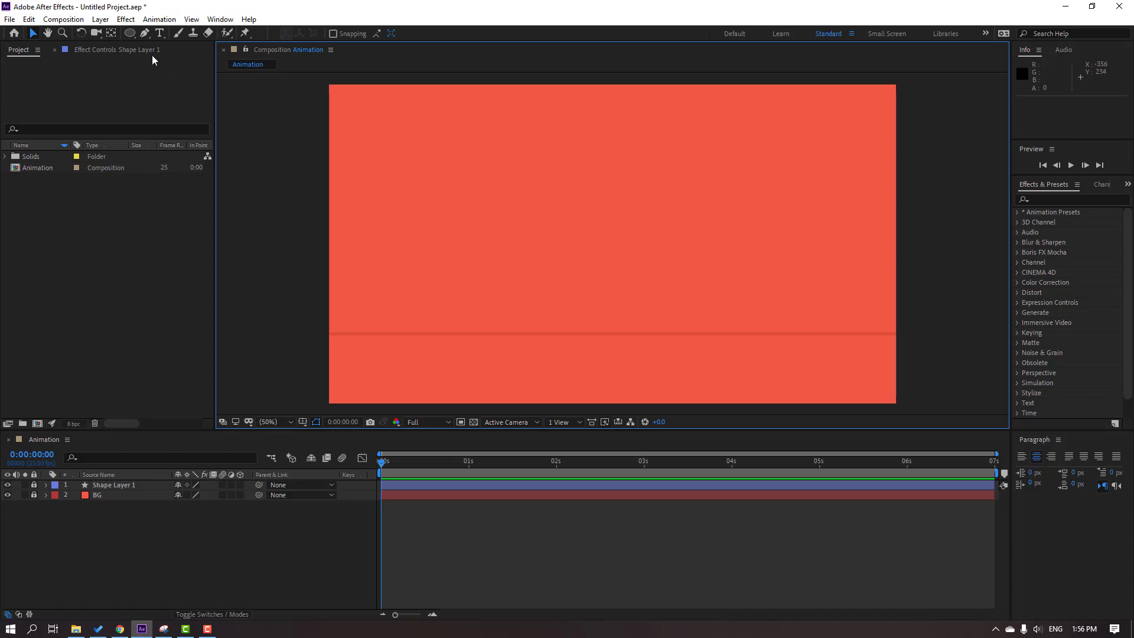
left_click(129, 35)
left_click(129, 35)
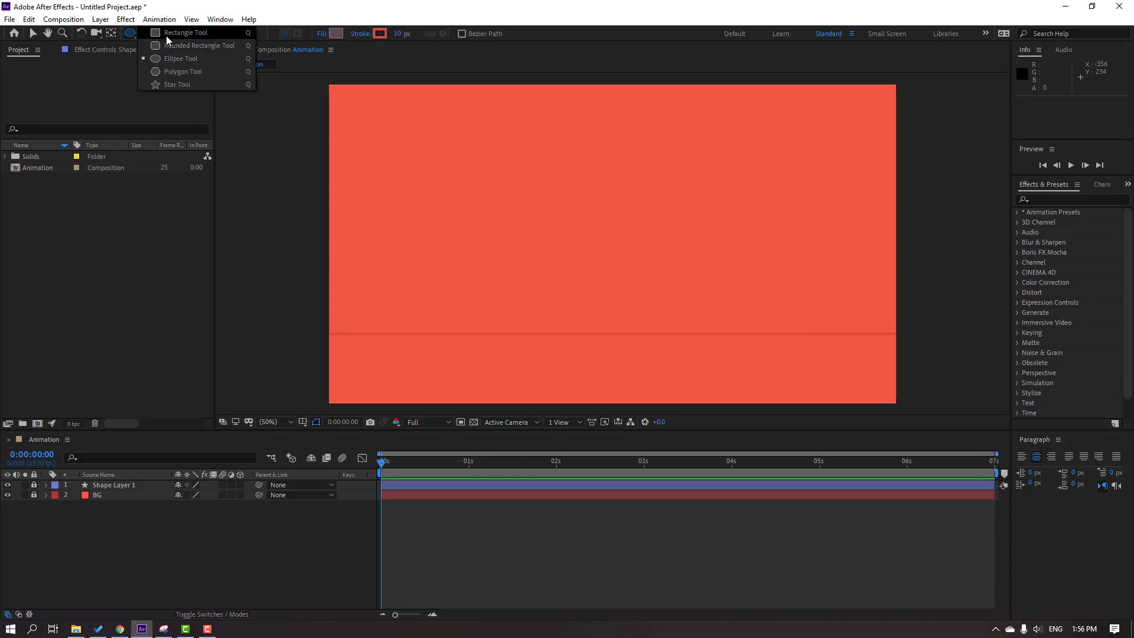
left_click(183, 33)
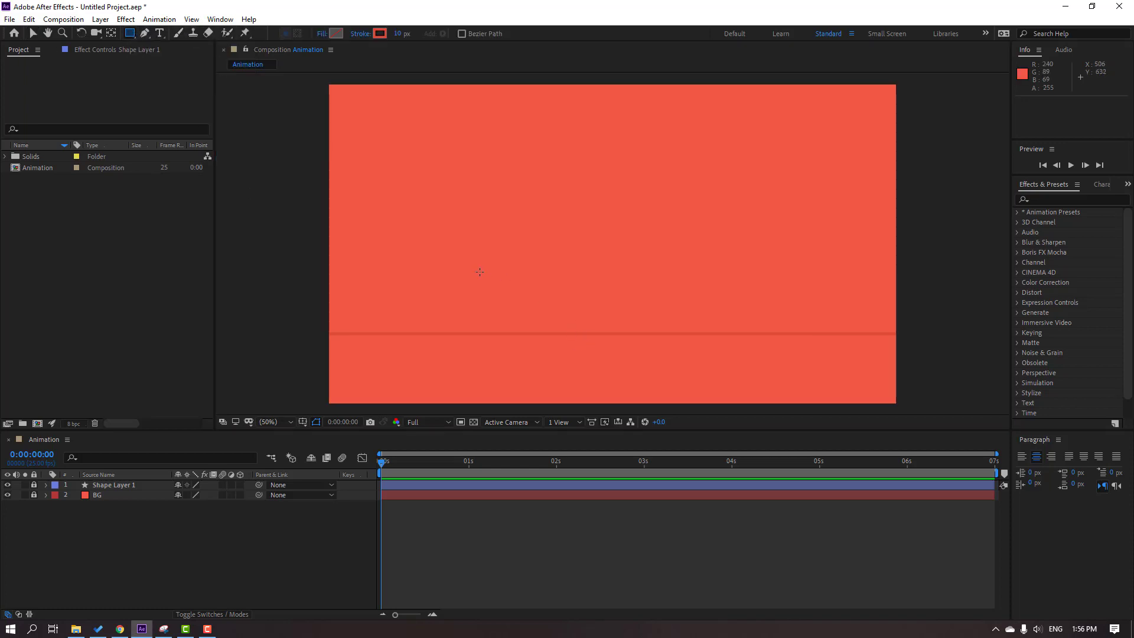
left_click_drag(478, 274, 541, 326)
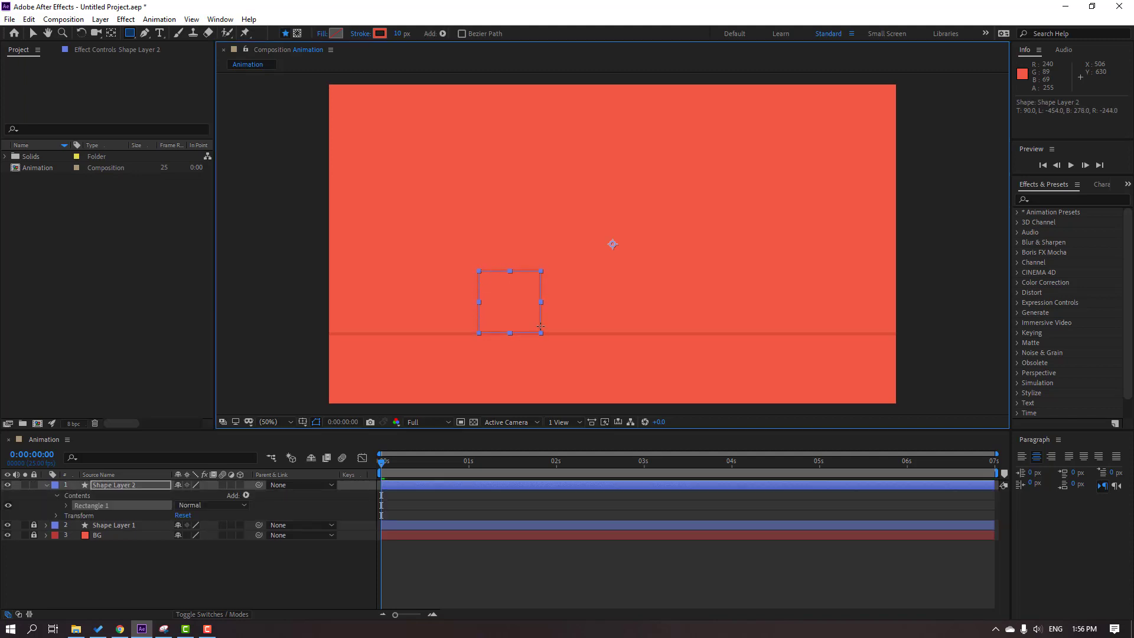
left_click(33, 34)
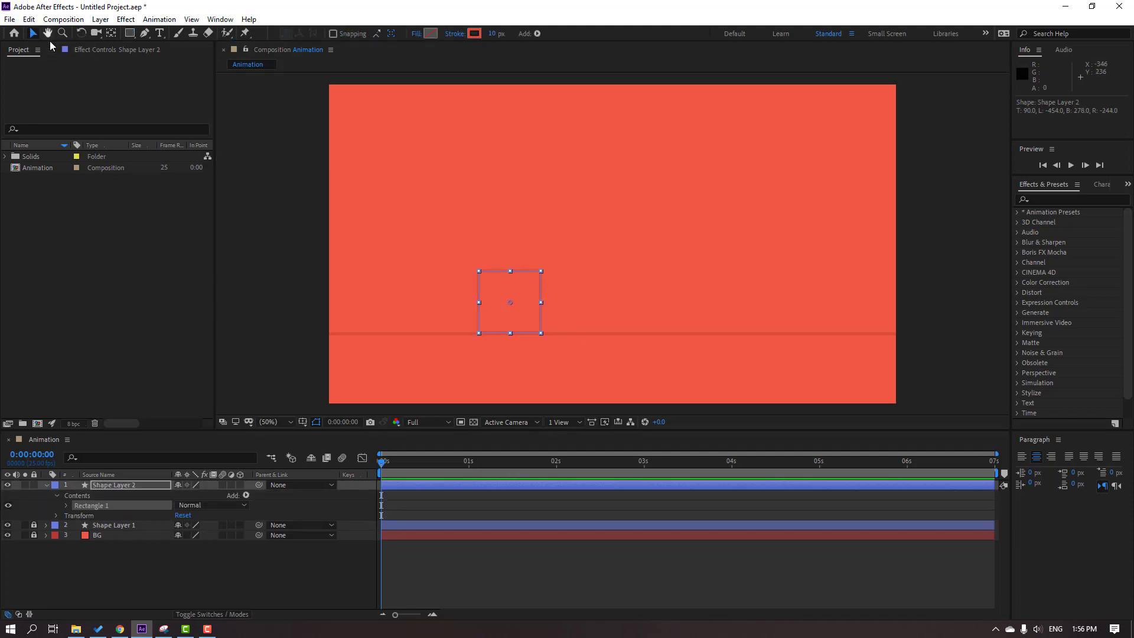
Centre the square's anchor point with the Pan Behind tool
left_click(225, 543)
left_click(502, 307)
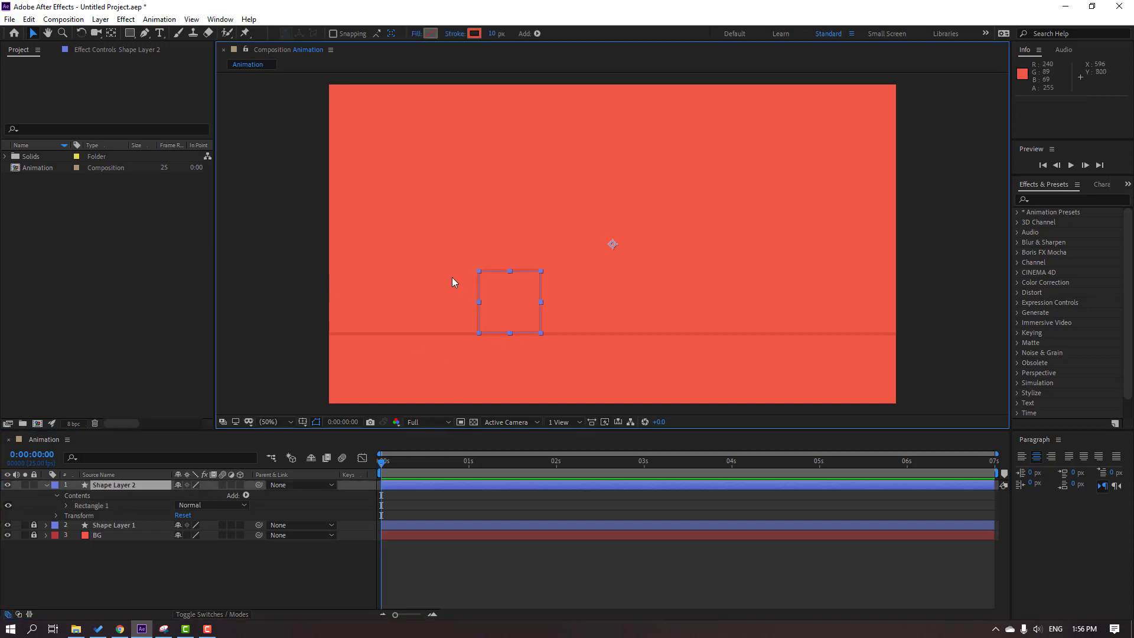
left_click(111, 33)
double_click(111, 33, "ctrl")
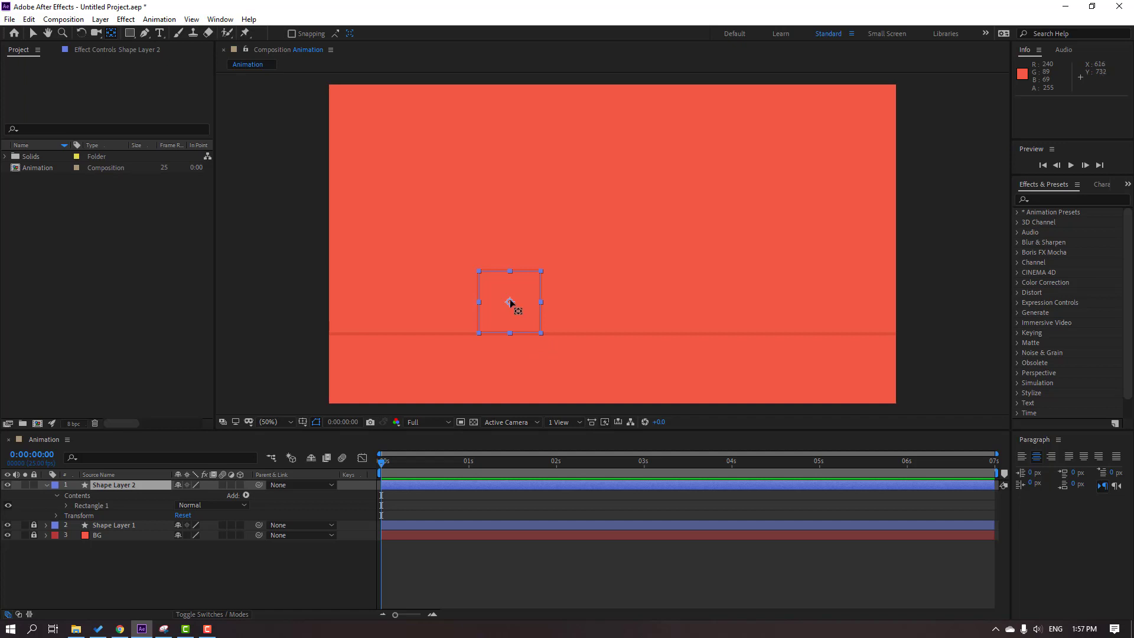
left_click(34, 34)
left_click(46, 486)
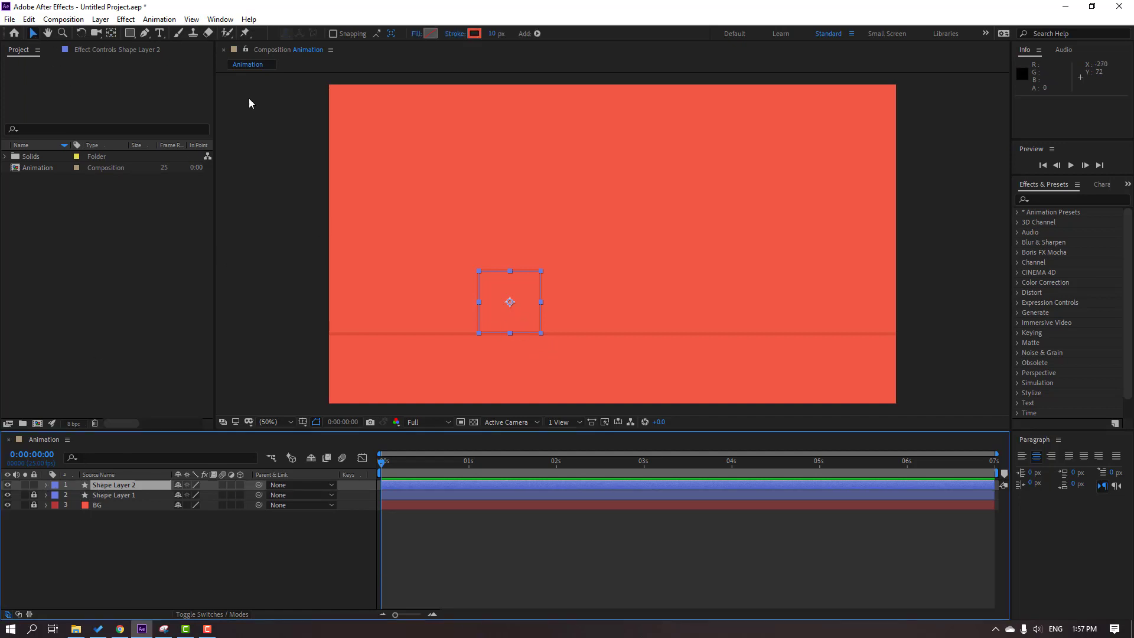
Move the square's anchor point to its bottom edge using Anchor Point Mover
left_click(216, 20)
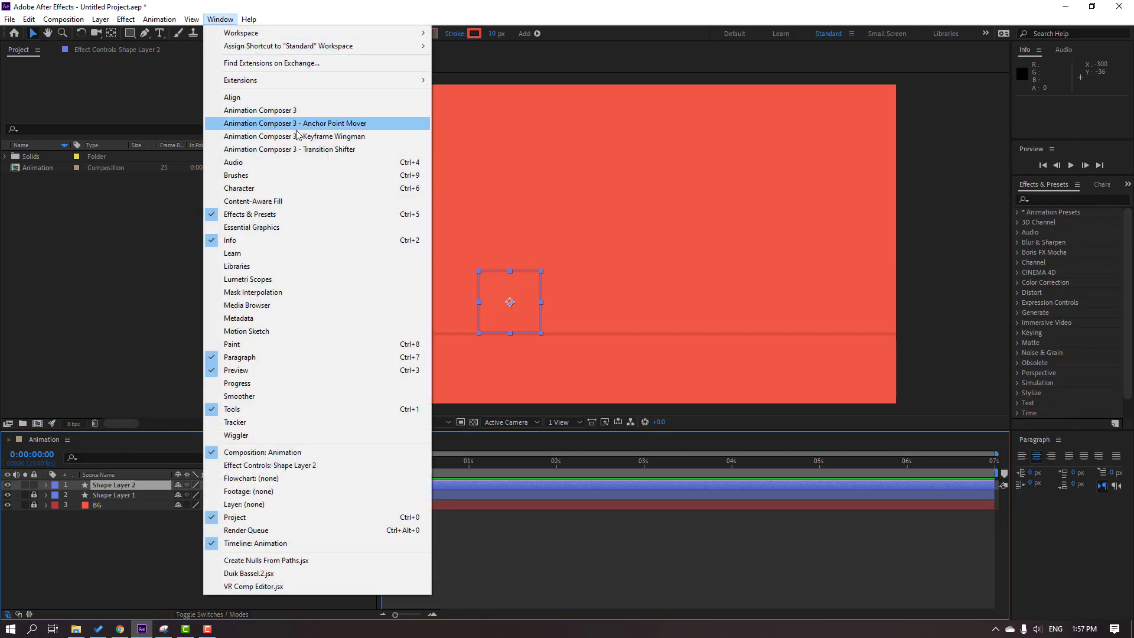
left_click(366, 123)
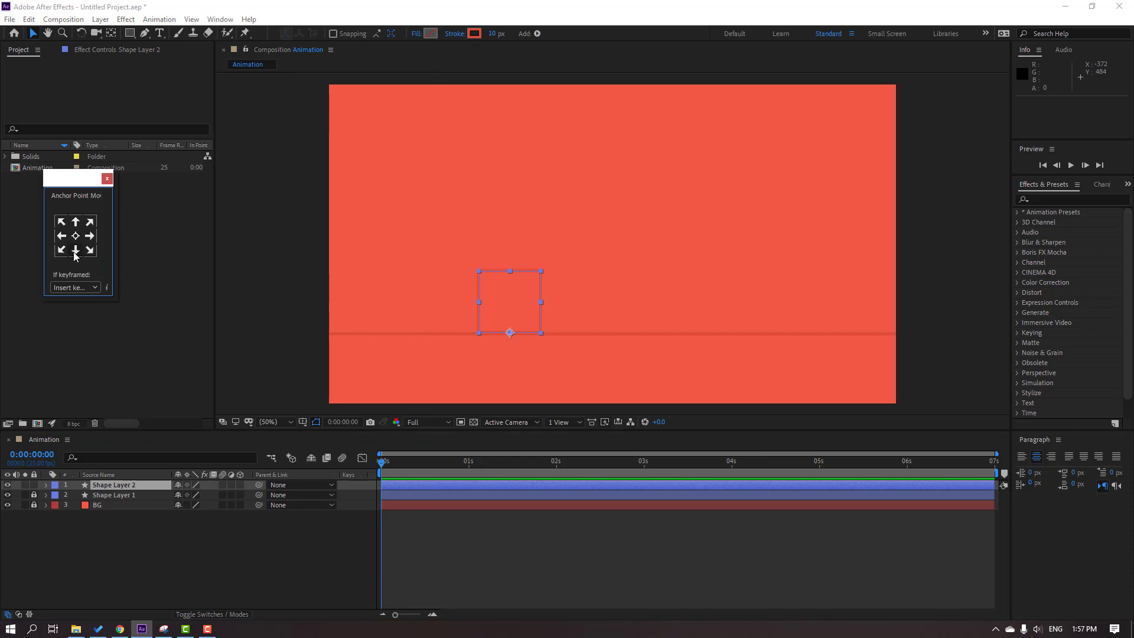
left_click_drag(88, 191, 1035, 185)
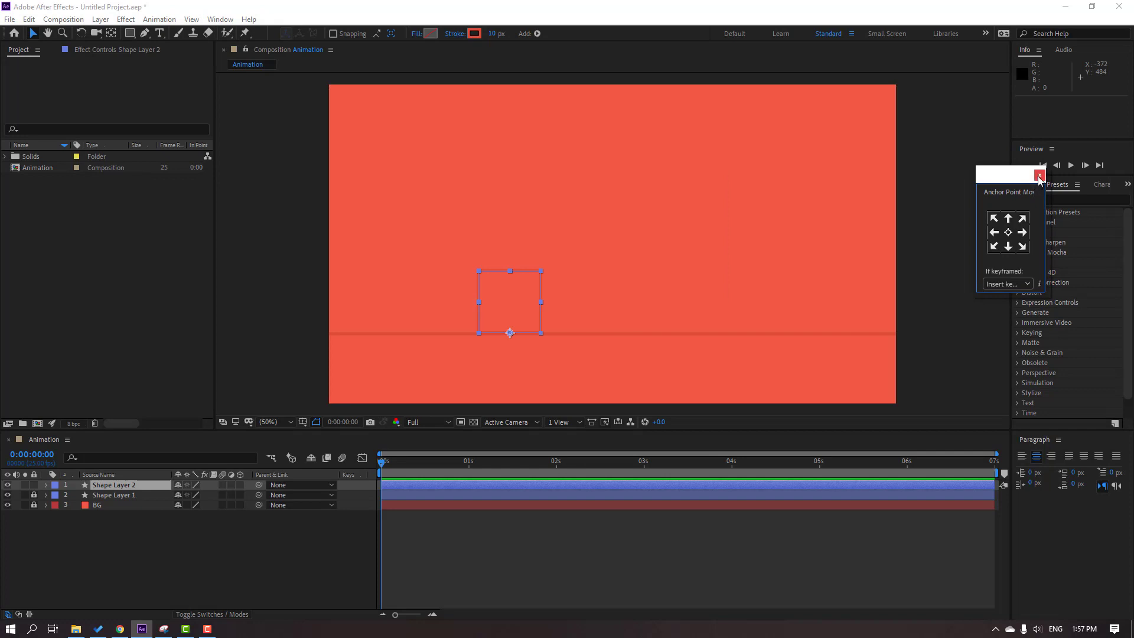
left_click(1040, 175)
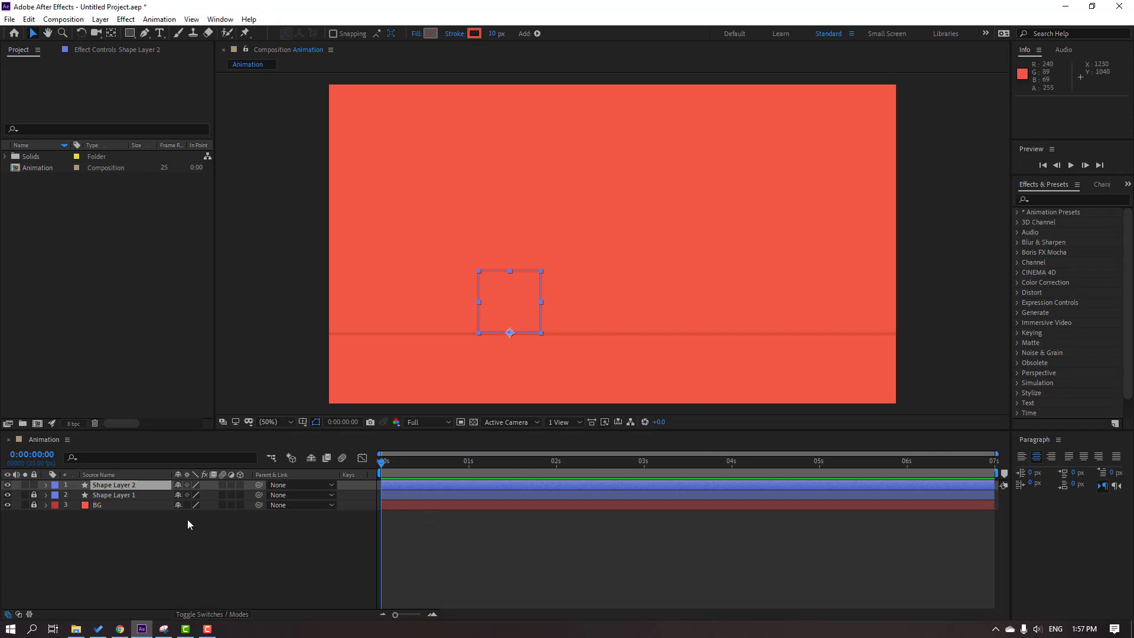
Rename Shape Layer 2 to 'cube'
left_click(132, 487)
key("Return")
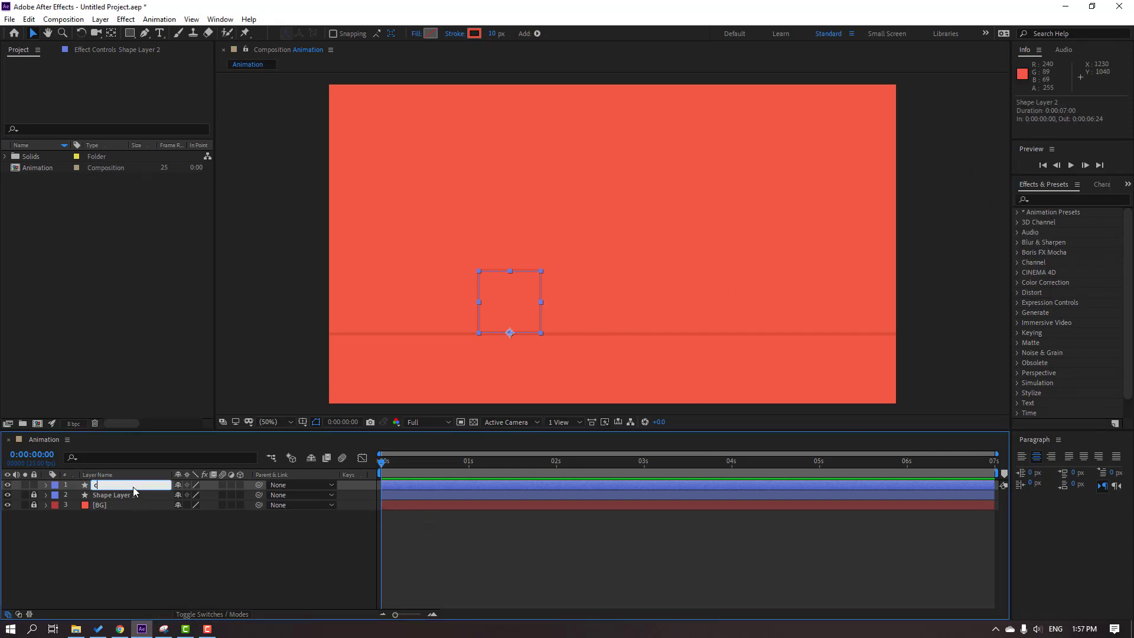
type("cube")
key("Return")
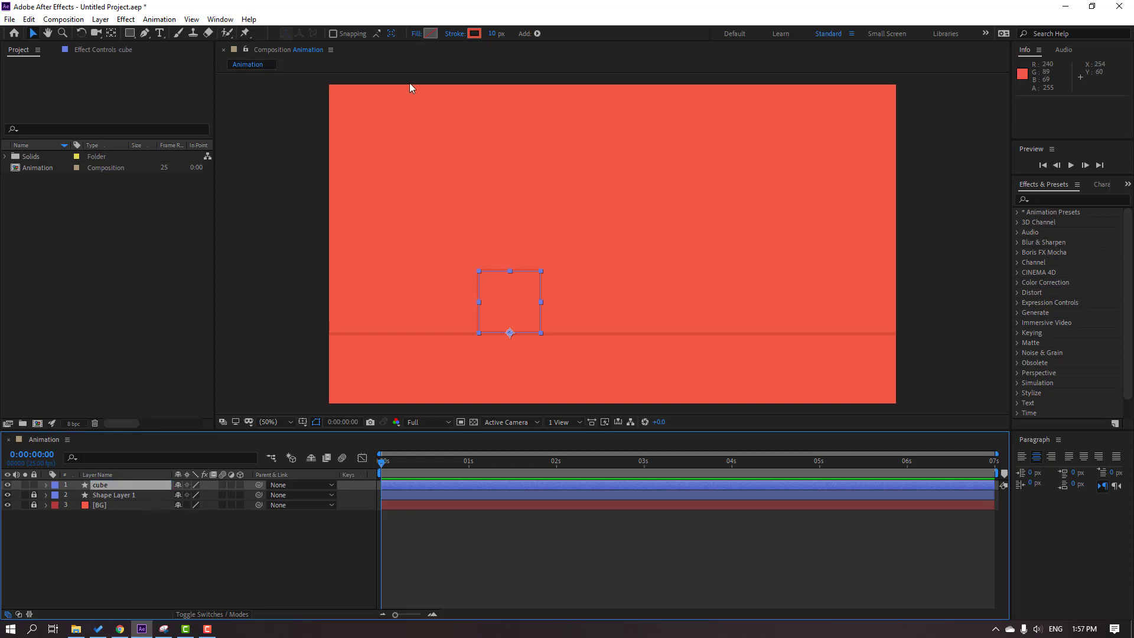
Set the cube's stroke width to 0 px and open its fill colour
left_click(493, 34)
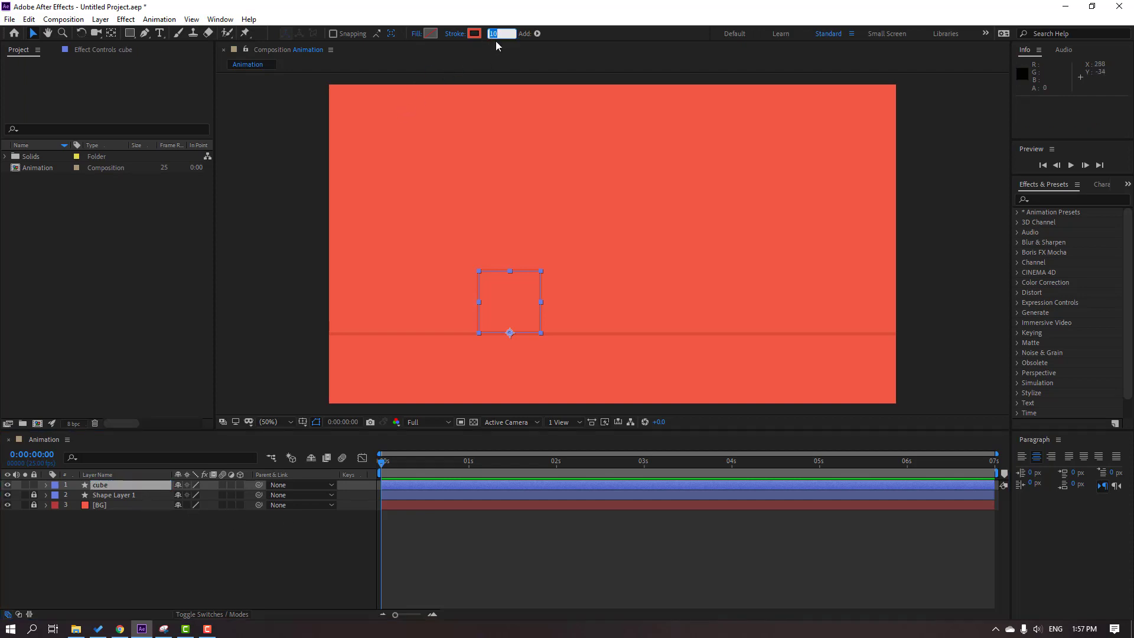
type("0")
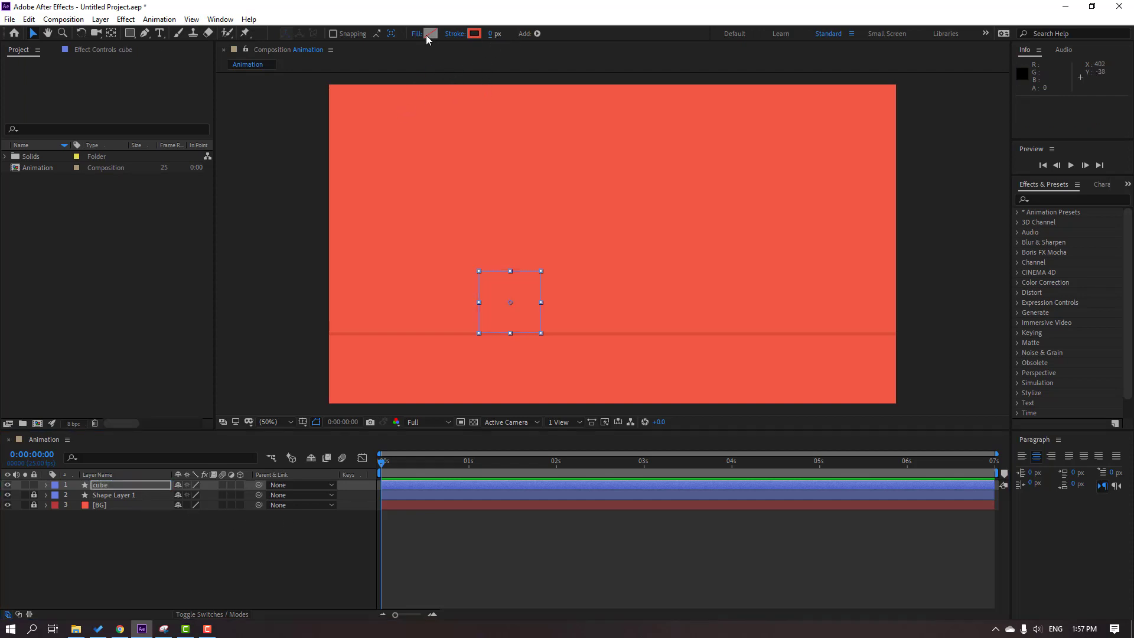
left_click(427, 35)
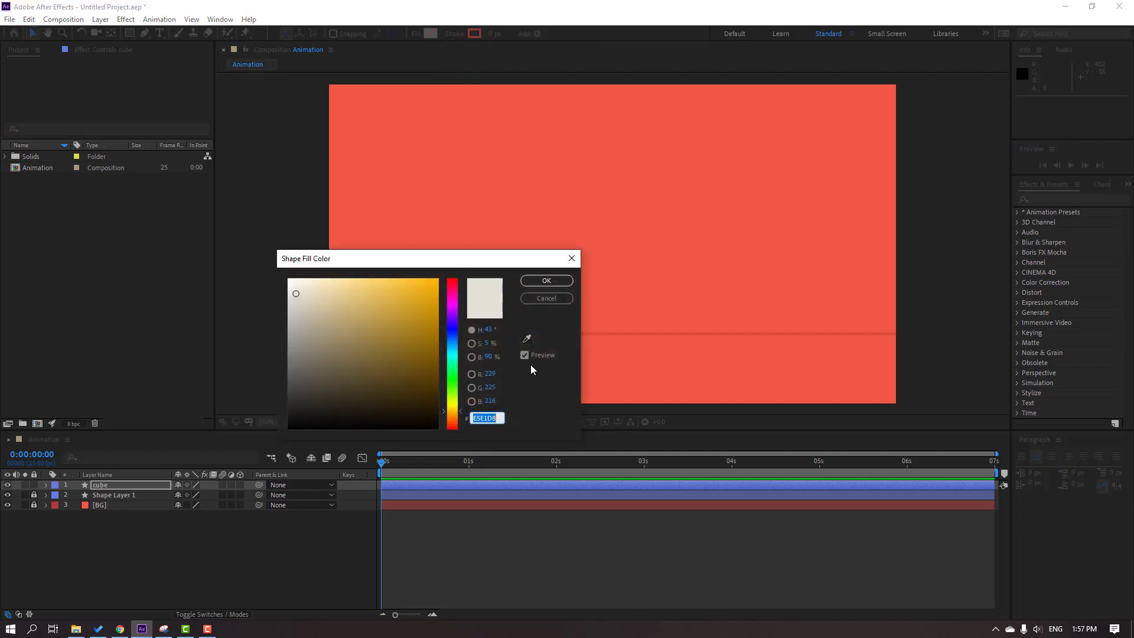
Fill the cube with pale teal A3D2CA sampled by the eyedropper
left_click(527, 339)
left_click(509, 370)
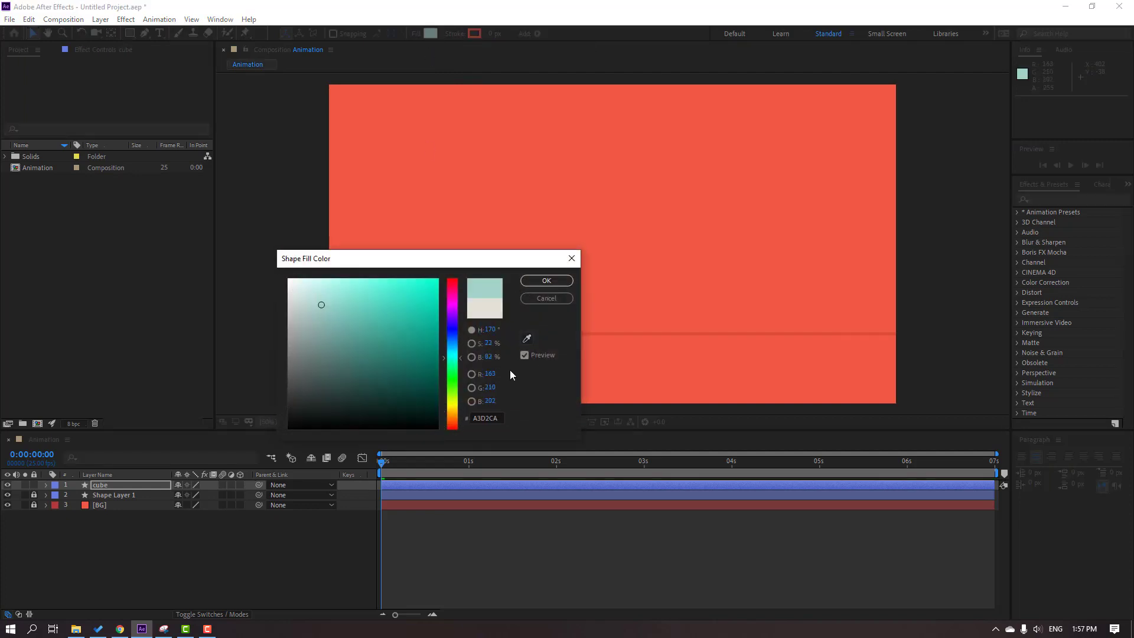
left_click(499, 420)
left_click(542, 281)
Expand the cube layer's Contents and select Rectangle 1
left_click(224, 584)
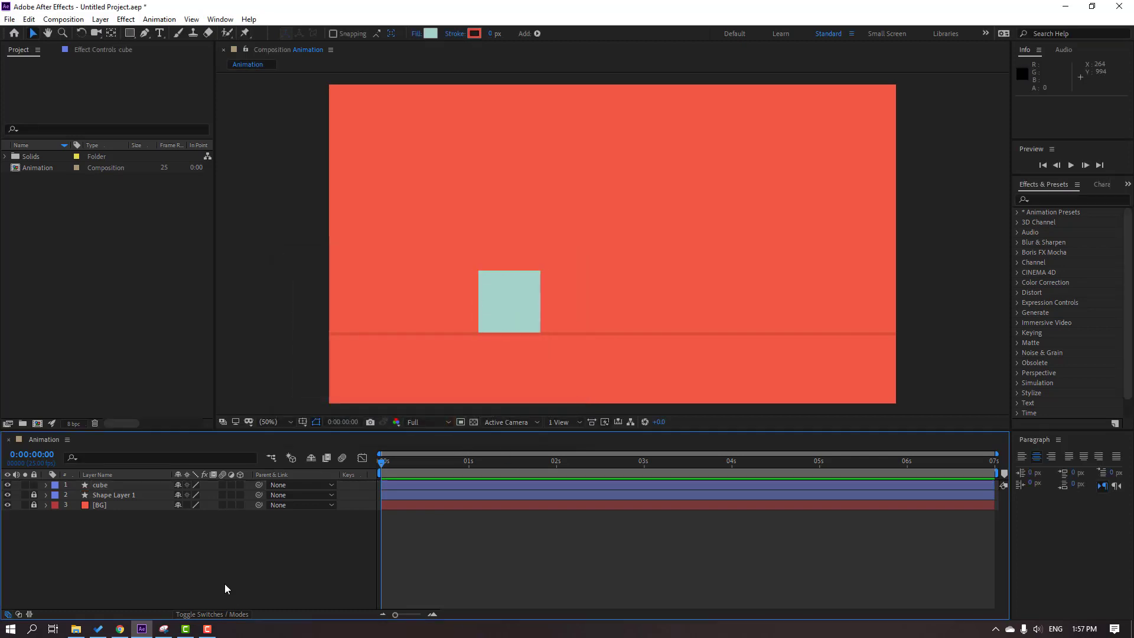
left_click(94, 488)
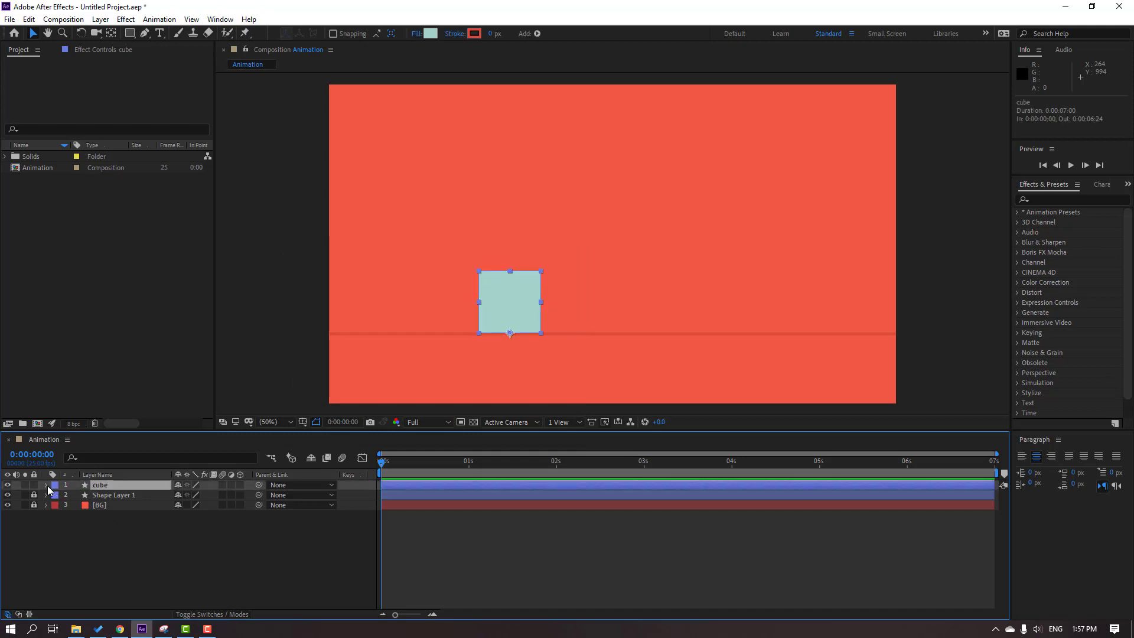
left_click(46, 485)
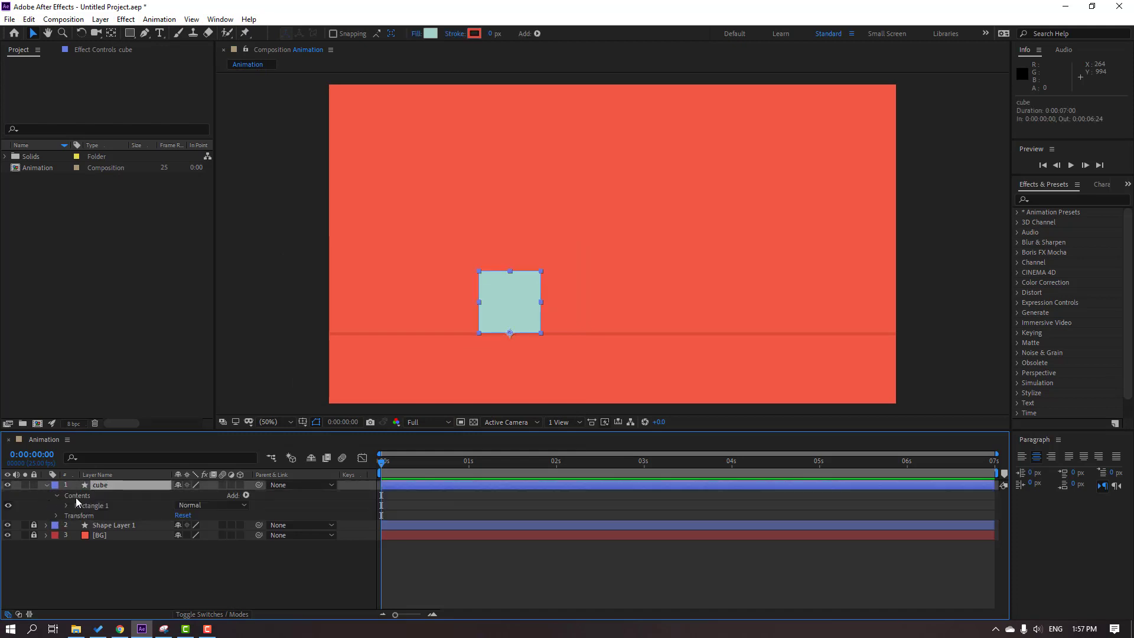
left_click(56, 496)
left_click(56, 496)
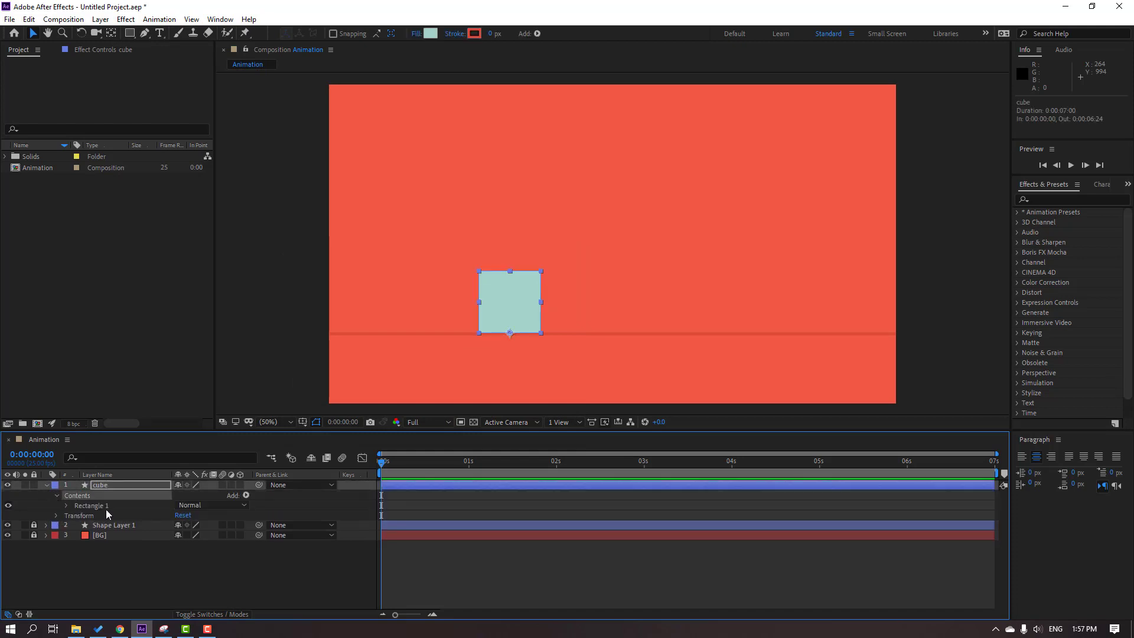
left_click(101, 507)
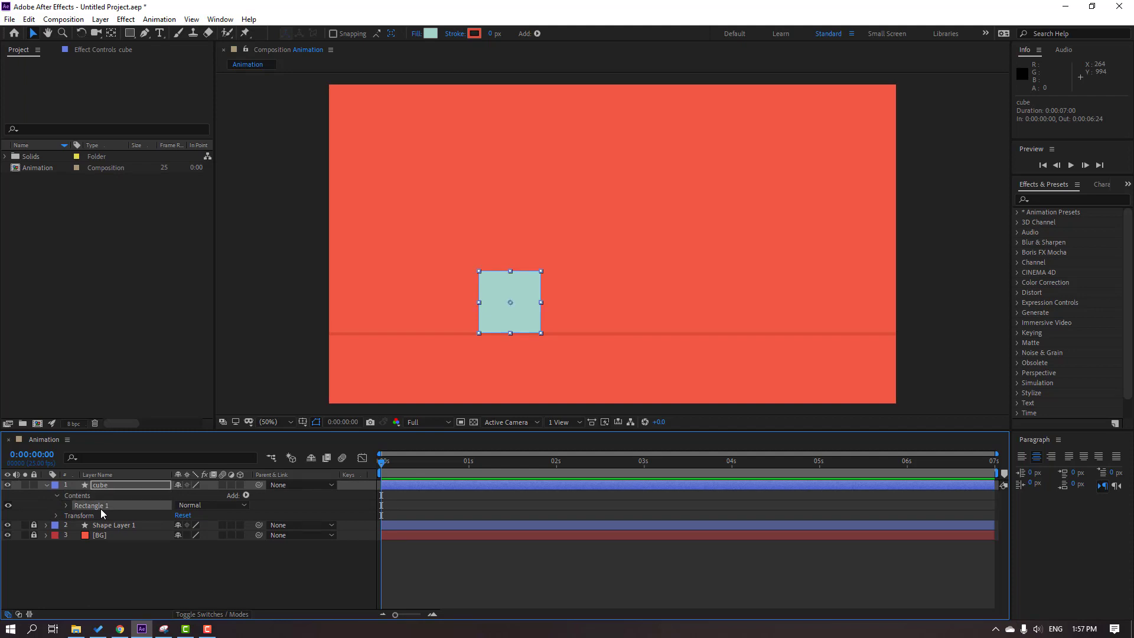
Duplicate Rectangle 1 and fill the copy, Rectangle 2, with darker teal 5EAAA8
key("ctrl+d")
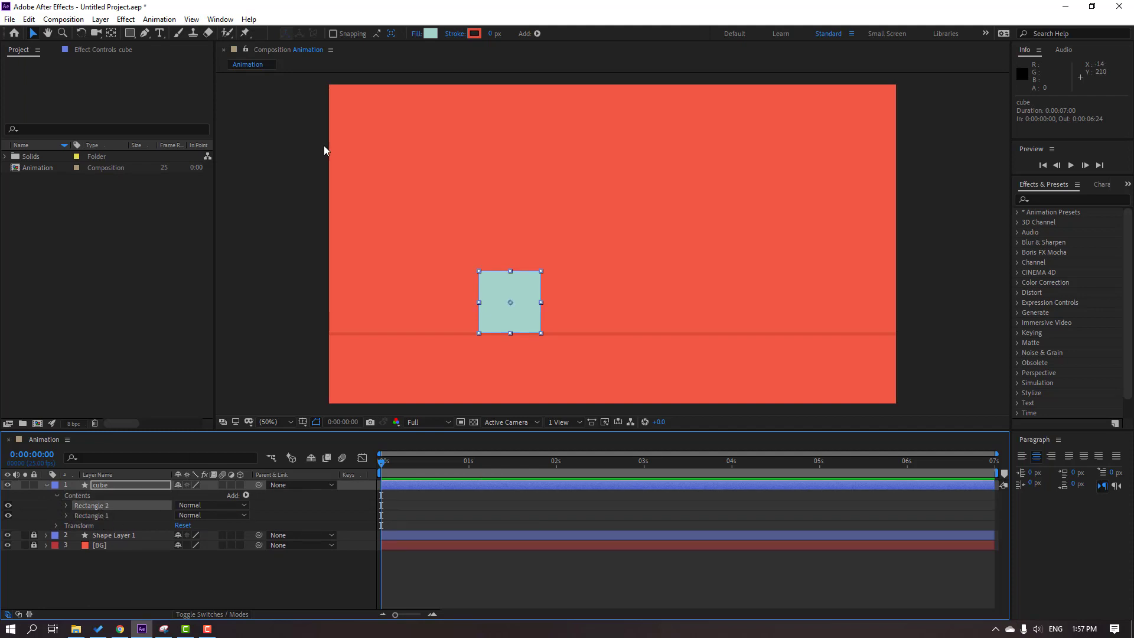
left_click(428, 37)
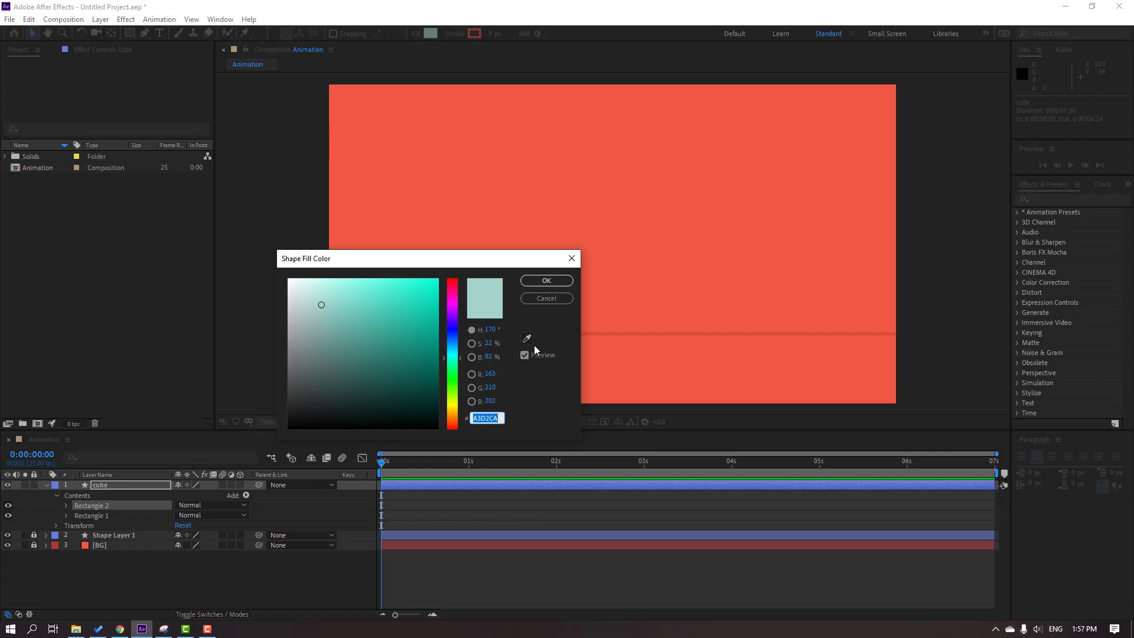
type("5EAAA8")
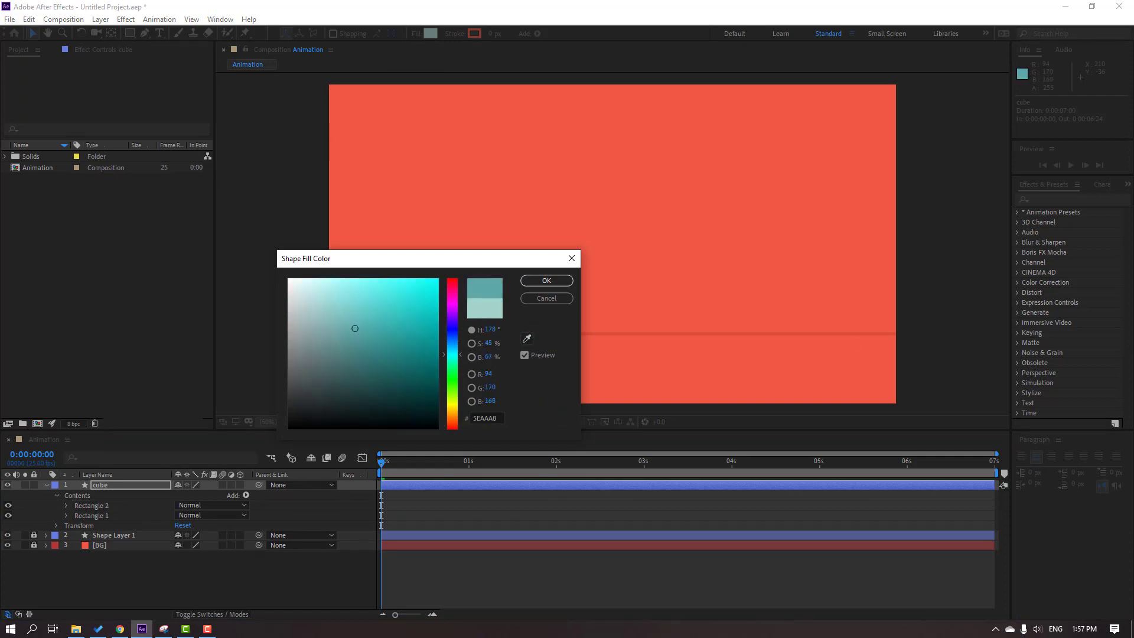
left_click(537, 284)
Narrow Rectangle 2 from its left edge and nudge it right
scroll(498, 266, "up", 4)
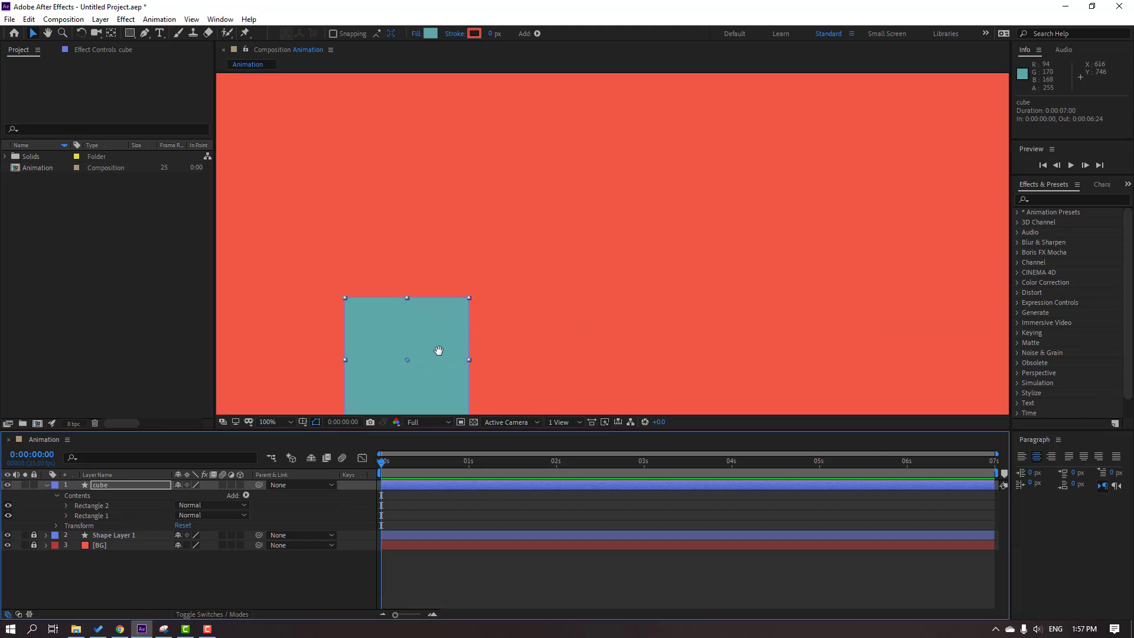
key("v")
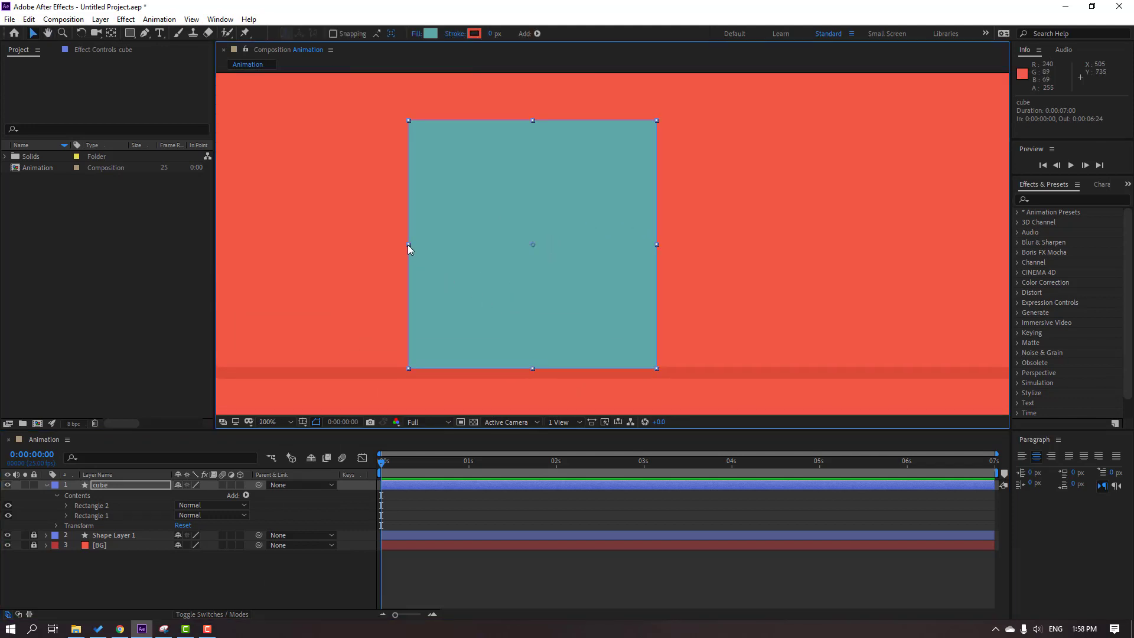
left_click_drag(408, 245, 458, 257)
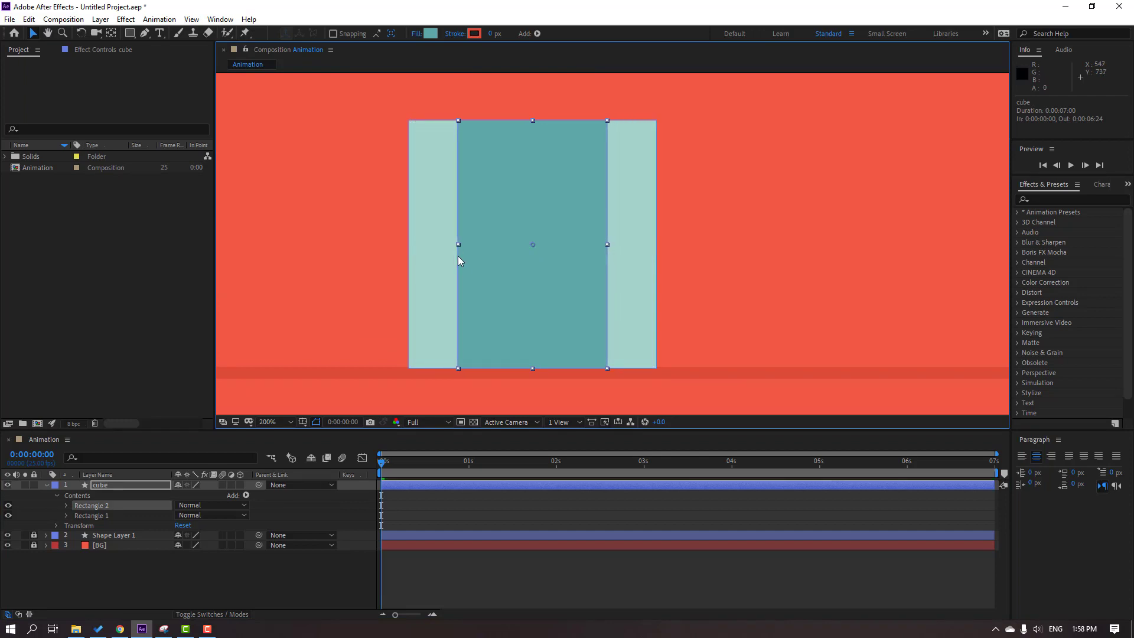
key("shift+Right")
key("shift+Right")
key("Right")
key("Right")
key("Right")
key("Right")
key("Right")
key("Right")
key("Right")
key("Right")
key("Right")
key("Right")
key("Right")
key("Right")
key("Right")
key("Right")
key("Right")
key("Right")
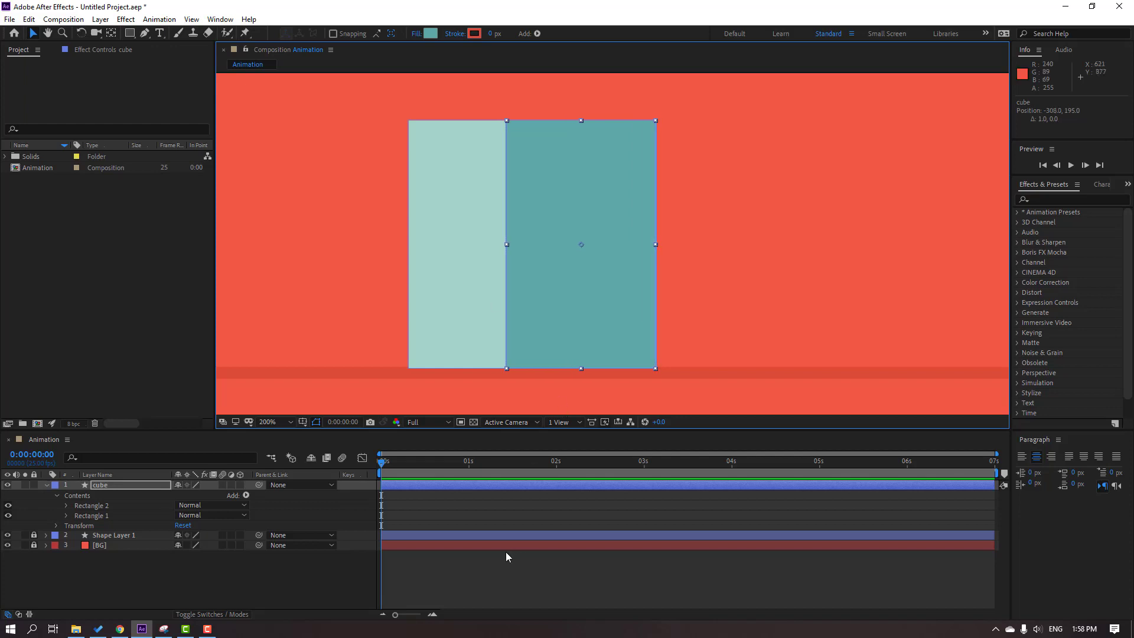
Shift Rectangle 2 further right, checking the whole cube zoomed out
left_click(497, 572)
key("comma")
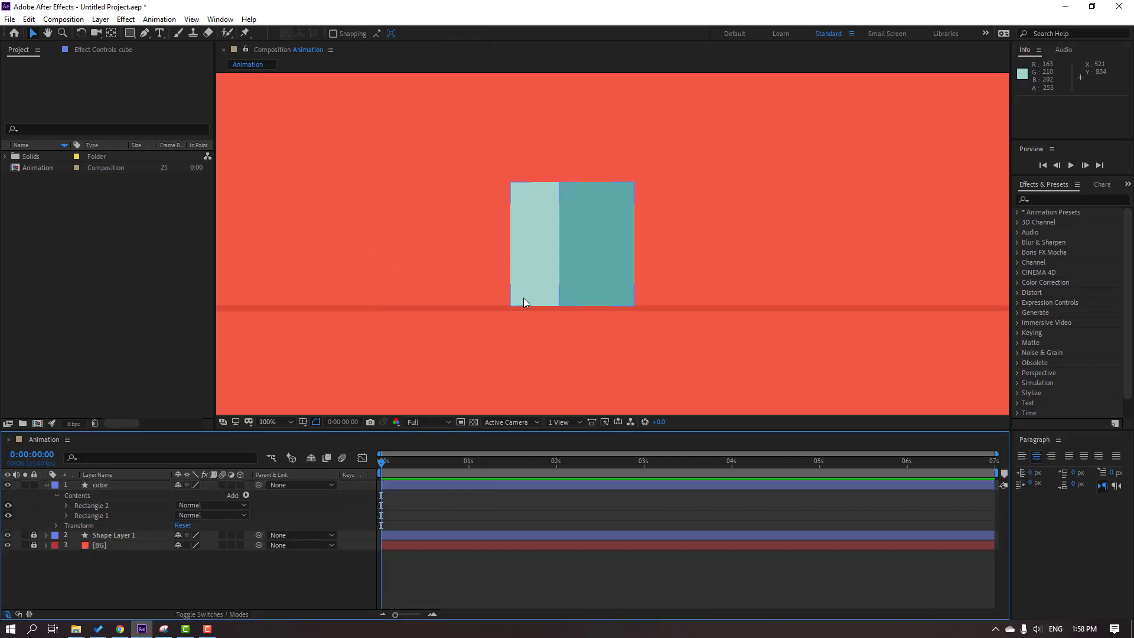
key("comma")
scroll(612, 252, "up", 4)
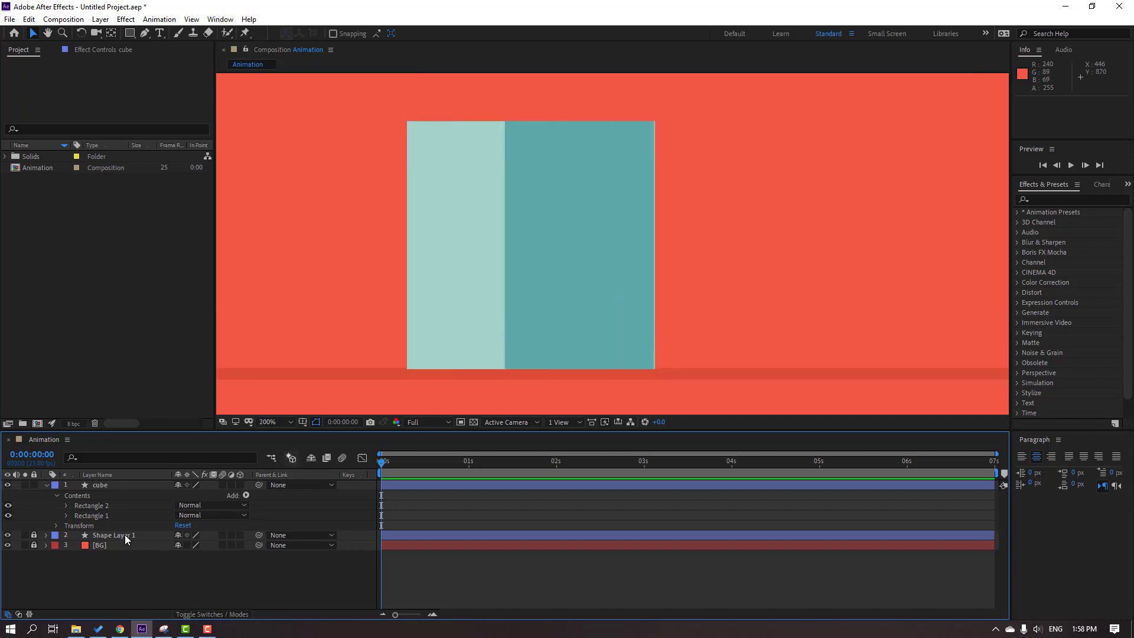
left_click(101, 506)
left_click_drag(506, 247, 511, 251)
key("Right")
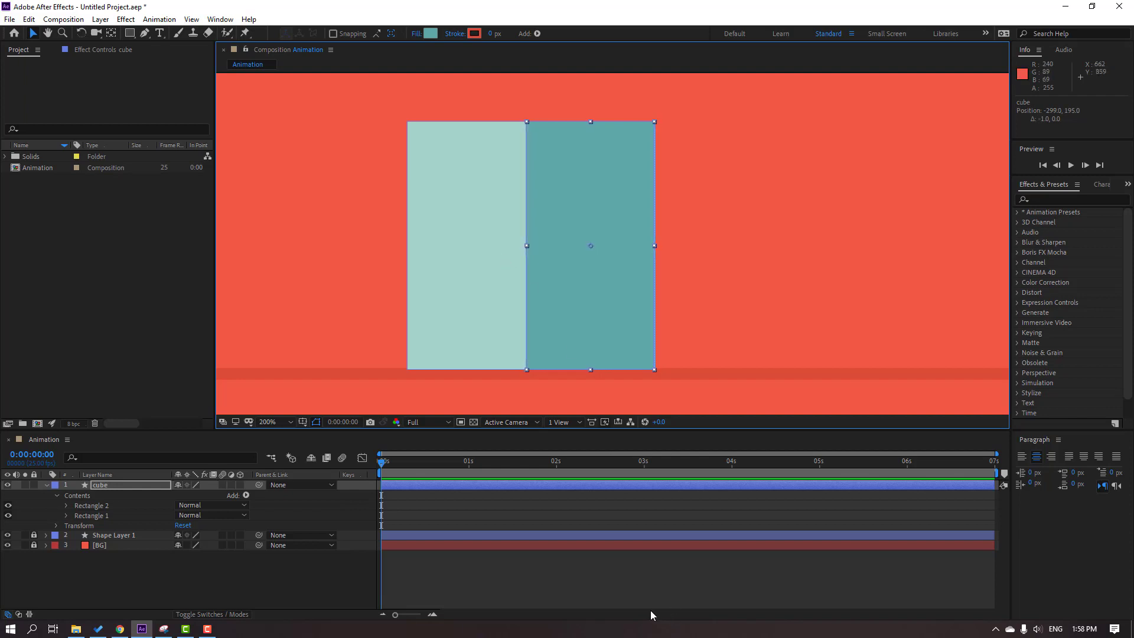
left_click(594, 587)
Narrow Rectangle 2 further and nudge it right to line up with the cube's edges
key("comma")
key("comma")
key("comma")
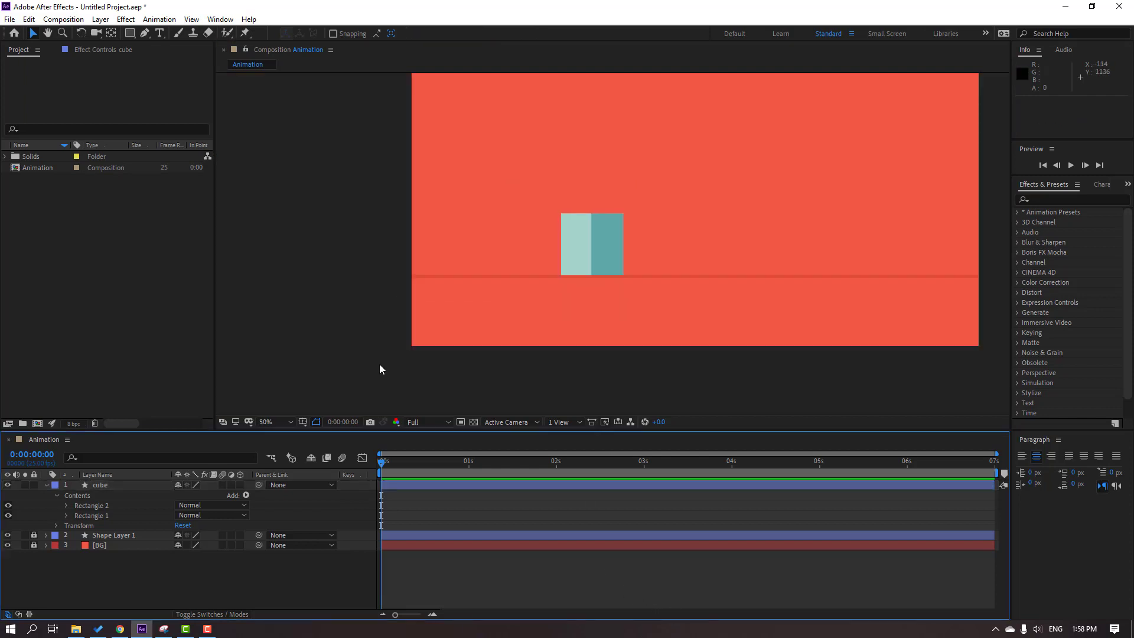
key("period")
key("period")
double_click(599, 249)
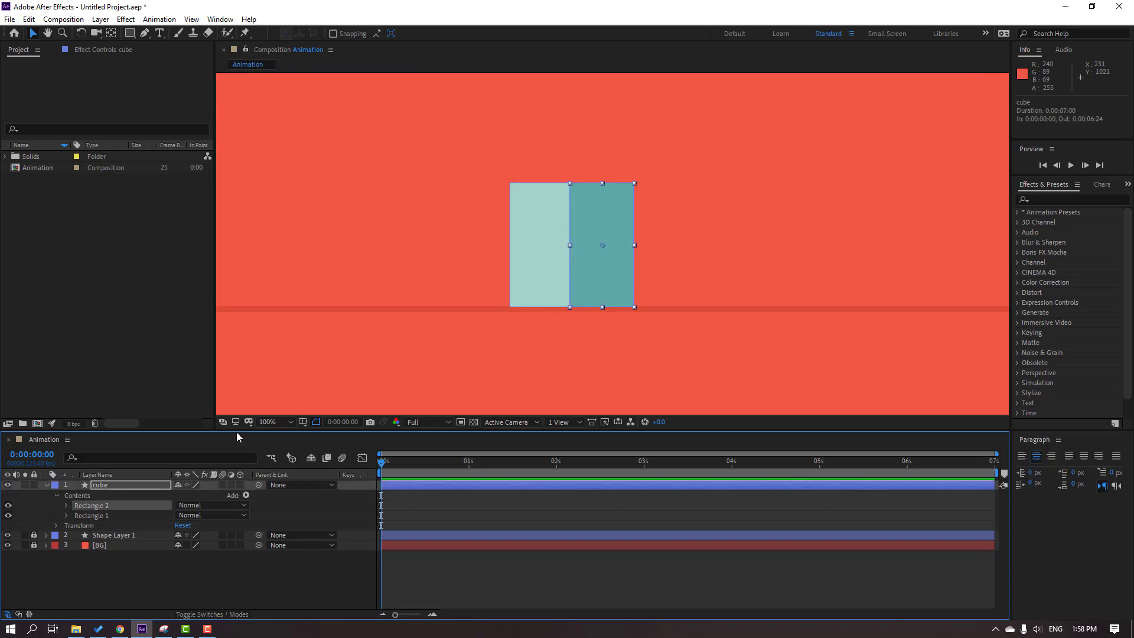
key("period")
key("period")
left_click_drag(441, 246, 469, 249)
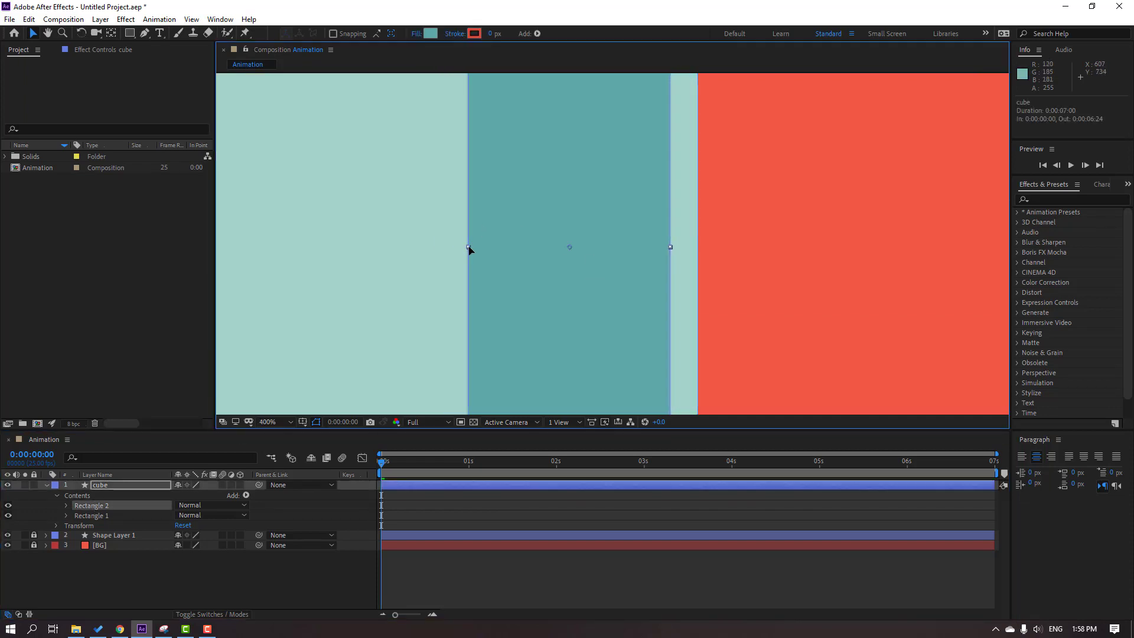
key("Right")
key("Right")
key("Right")
key("Right")
key("Right")
key("Right")
key("Right")
key("Right")
key("Right")
key("Right")
key("Right")
key("Right")
key("Right")
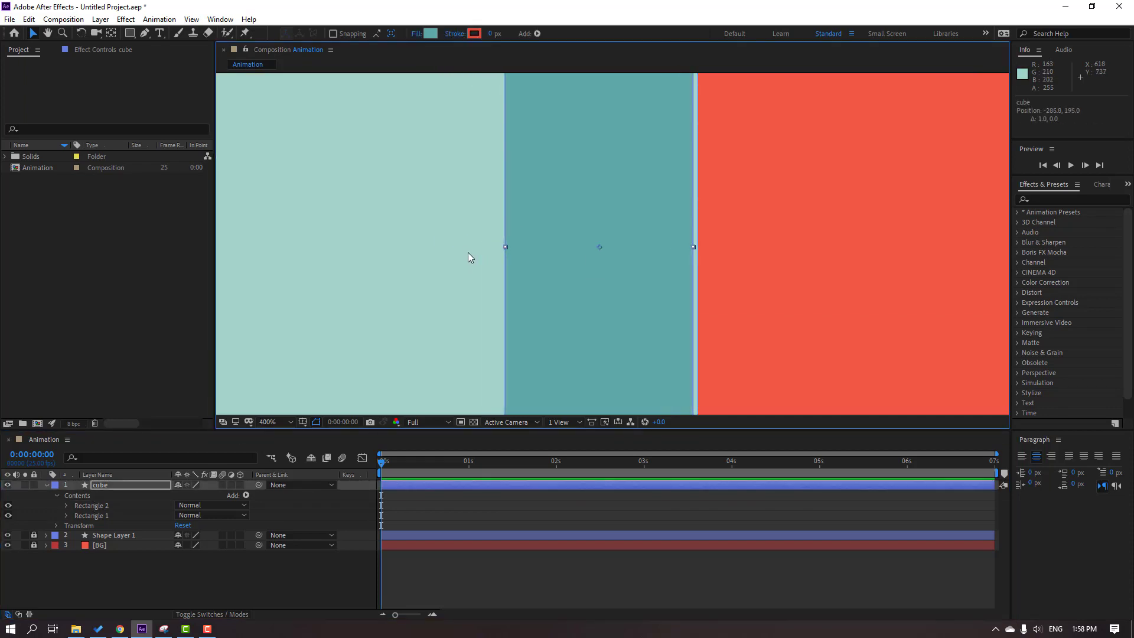
key("Right")
key("Right")
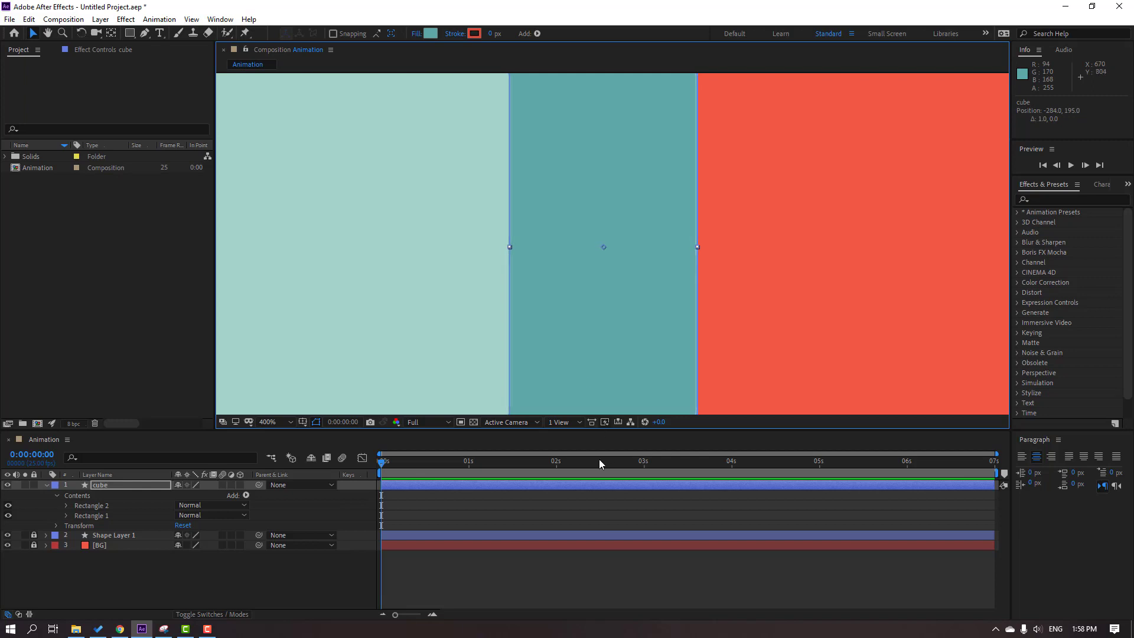
Review the two-tone cube at several zoom levels and collapse the cube layer
left_click(629, 539)
key("comma")
key("comma")
key("period")
key("period")
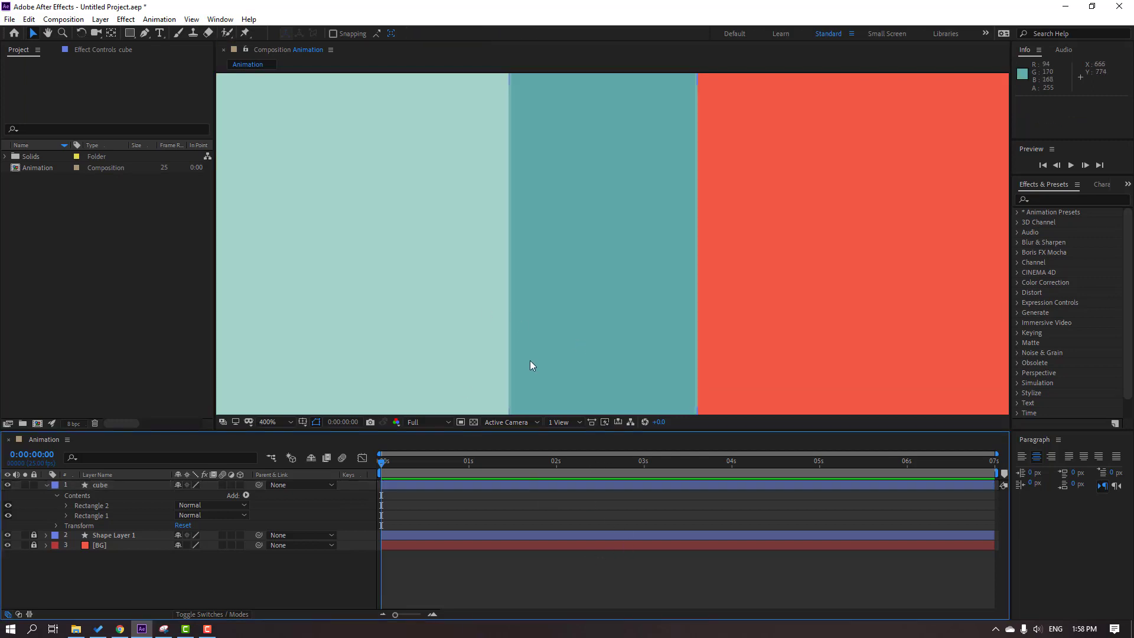
left_click(88, 506)
left_click(583, 593)
key("comma")
key("comma")
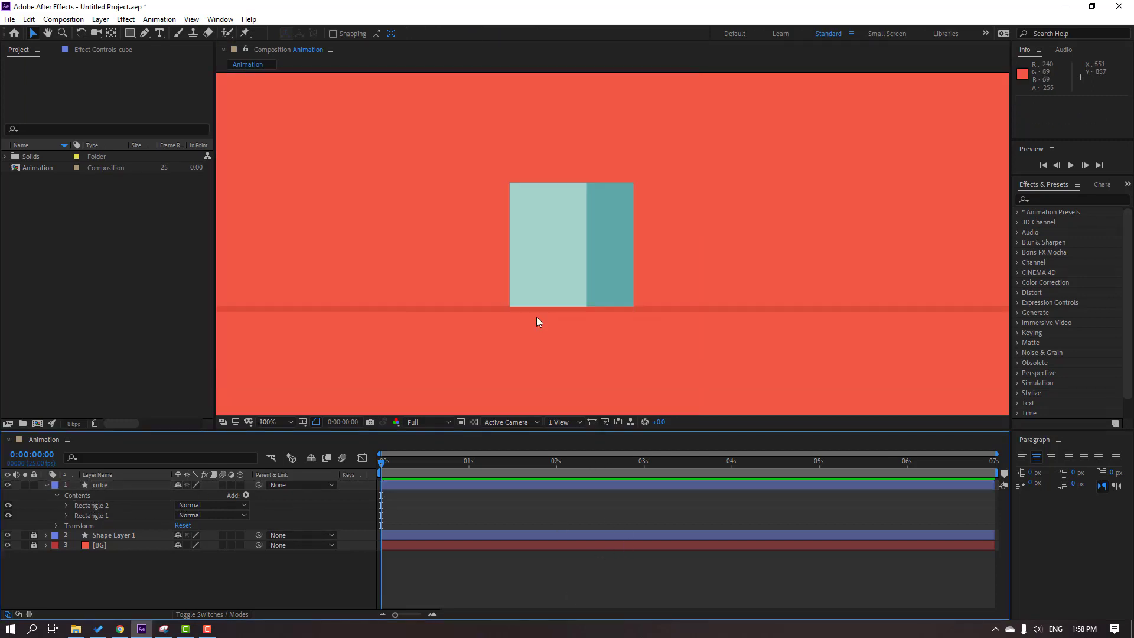
left_click(47, 485)
key("comma")
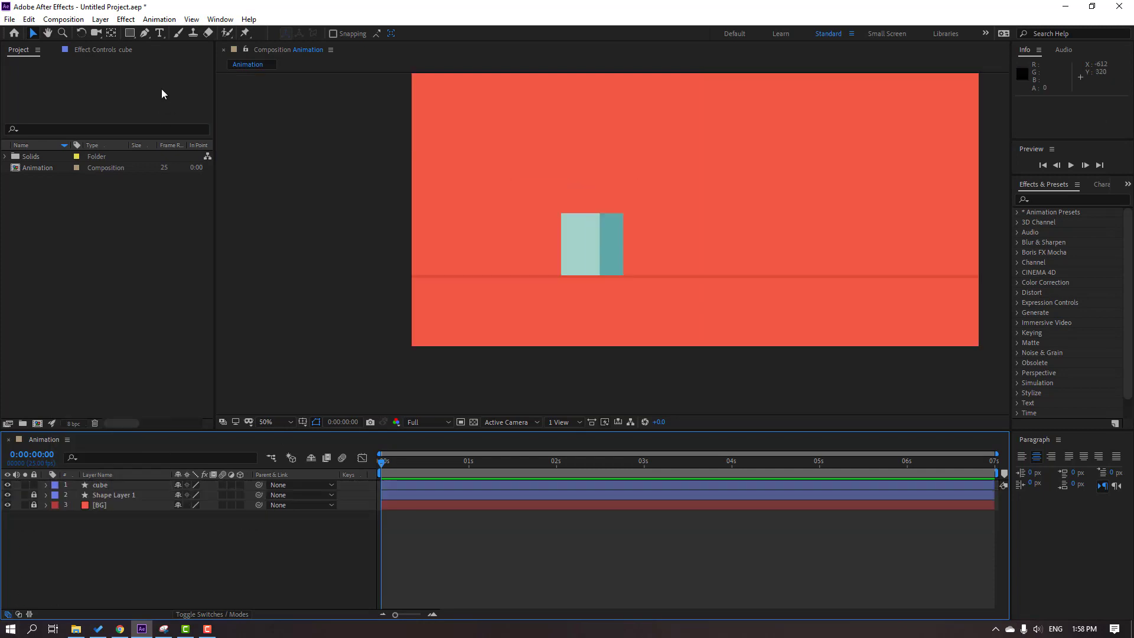
Draw a circle with the Ellipse tool to the right of the cube
left_click(130, 33)
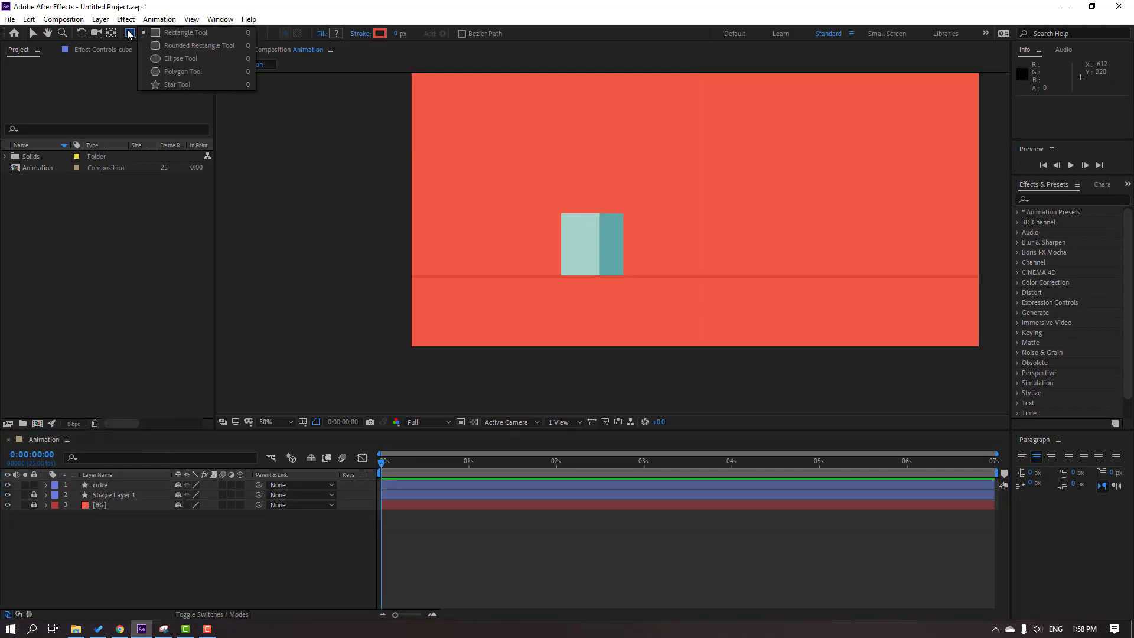
left_click(172, 58)
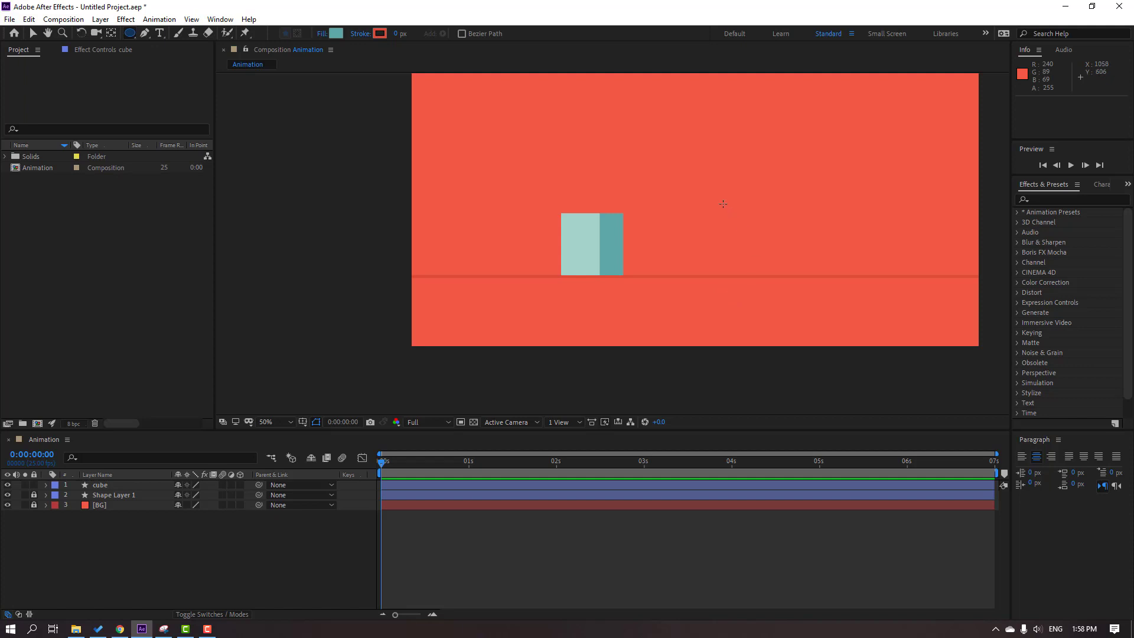
left_click_drag(720, 190, 790, 259)
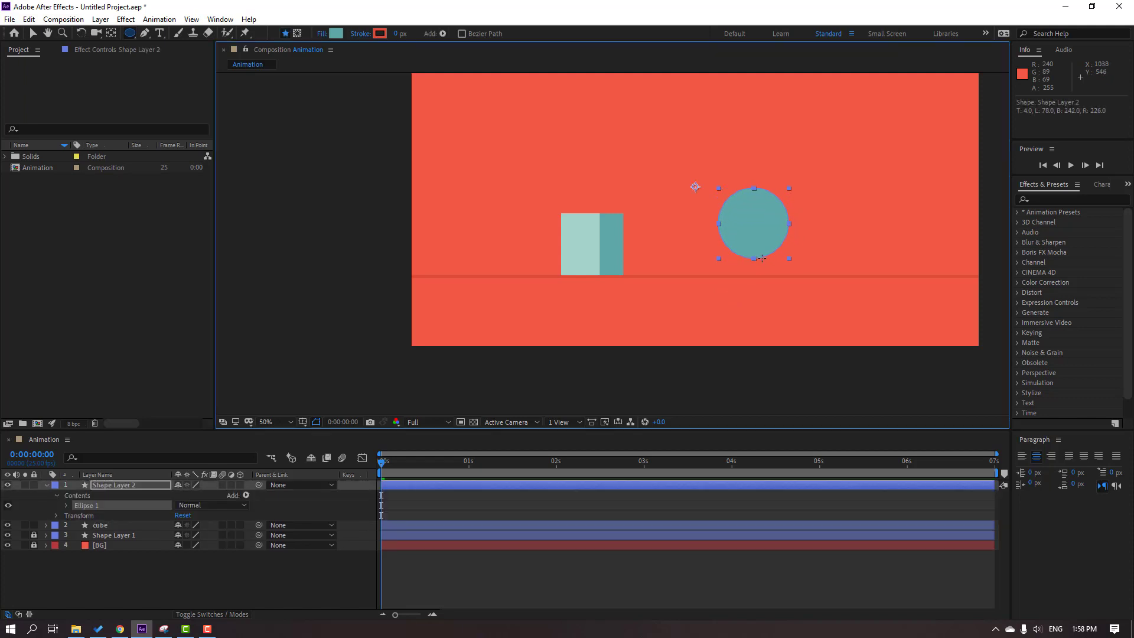
Rename the new circle layer to 'sphera' and collapse its properties
left_click(34, 36)
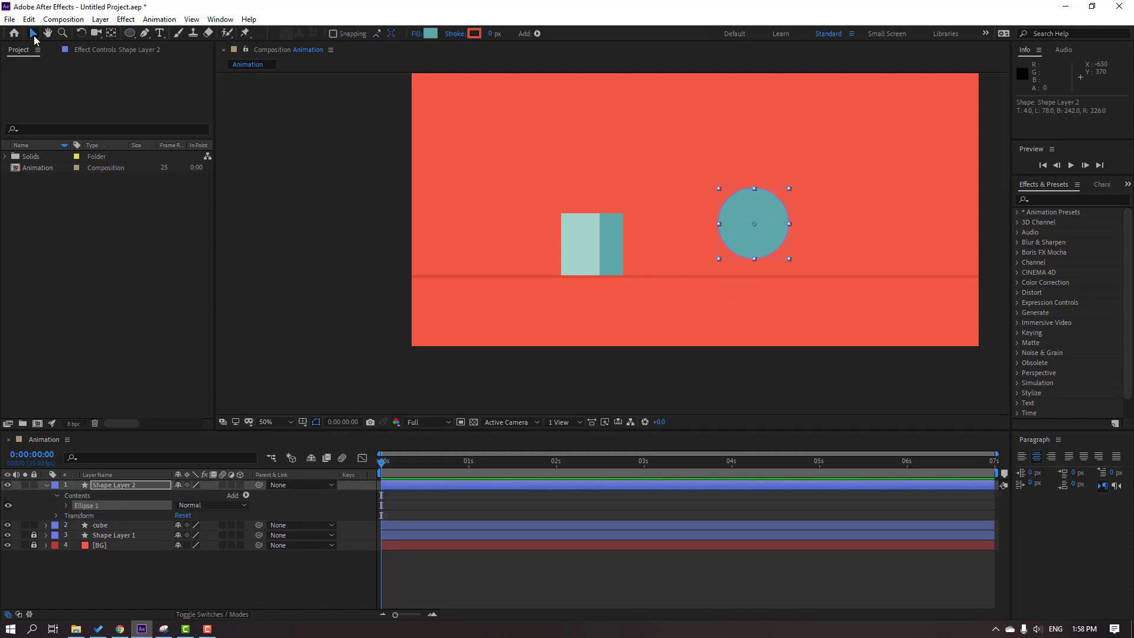
left_click(120, 486)
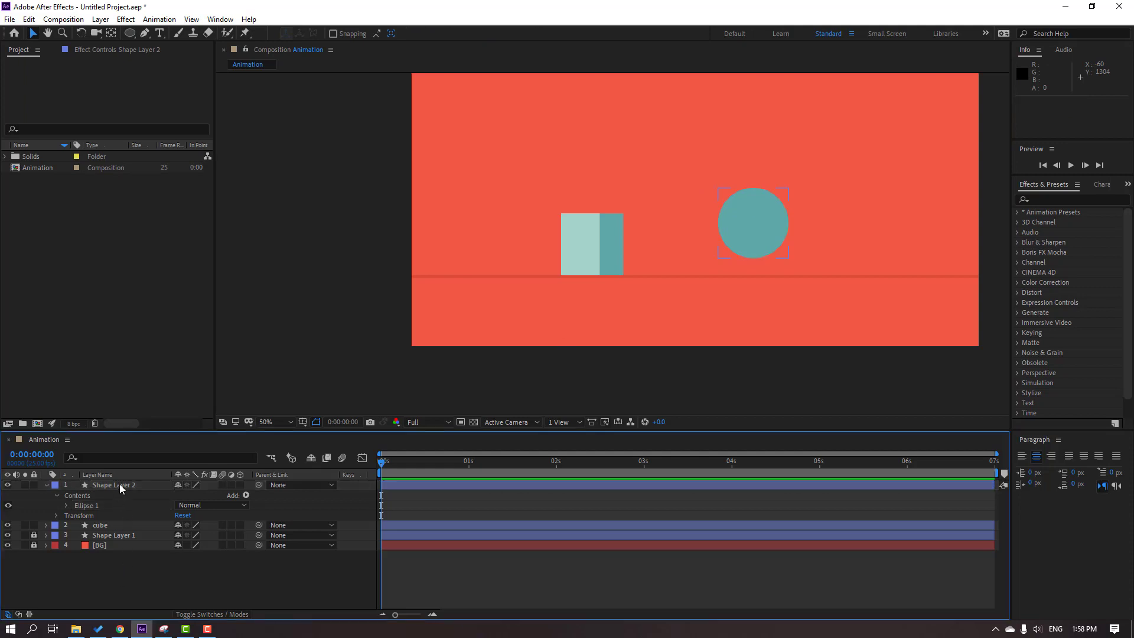
key("Return")
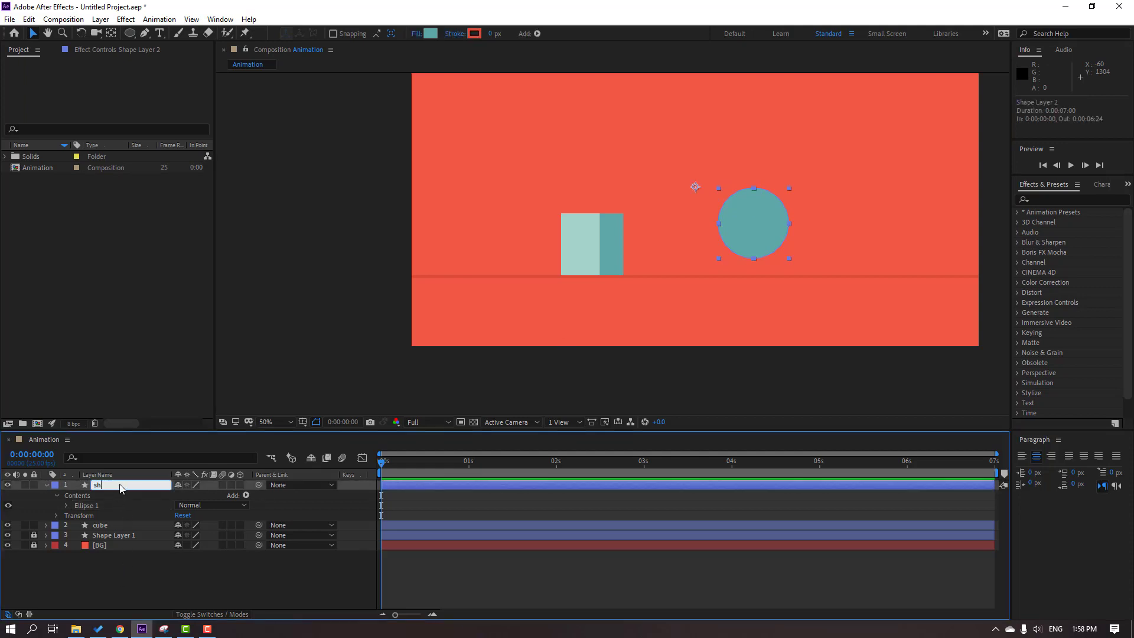
key("Return")
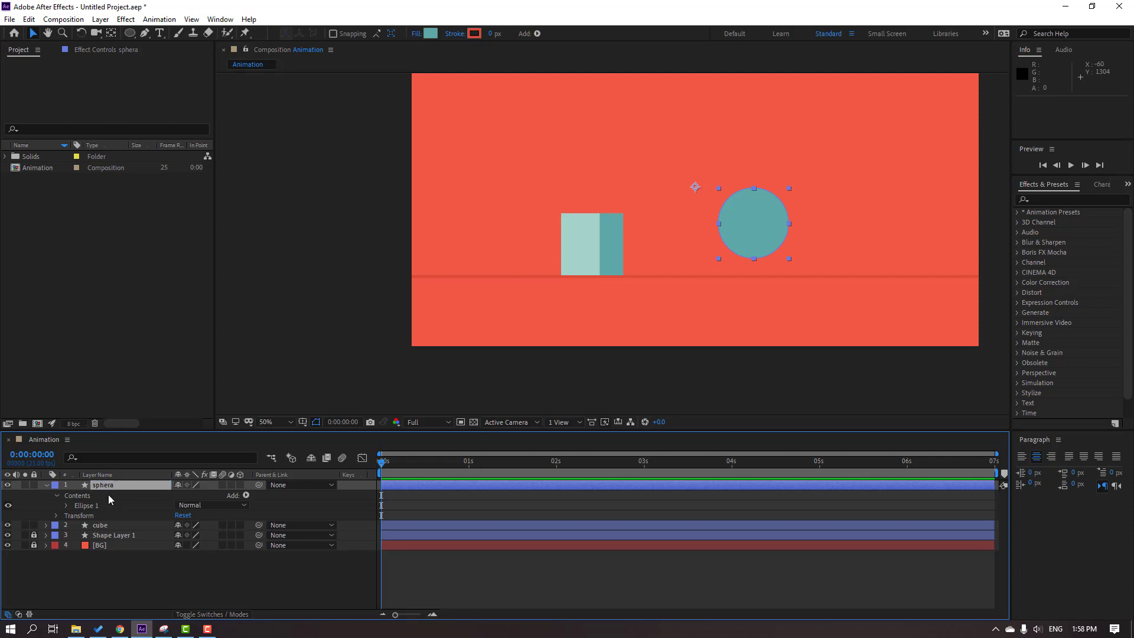
left_click(47, 485)
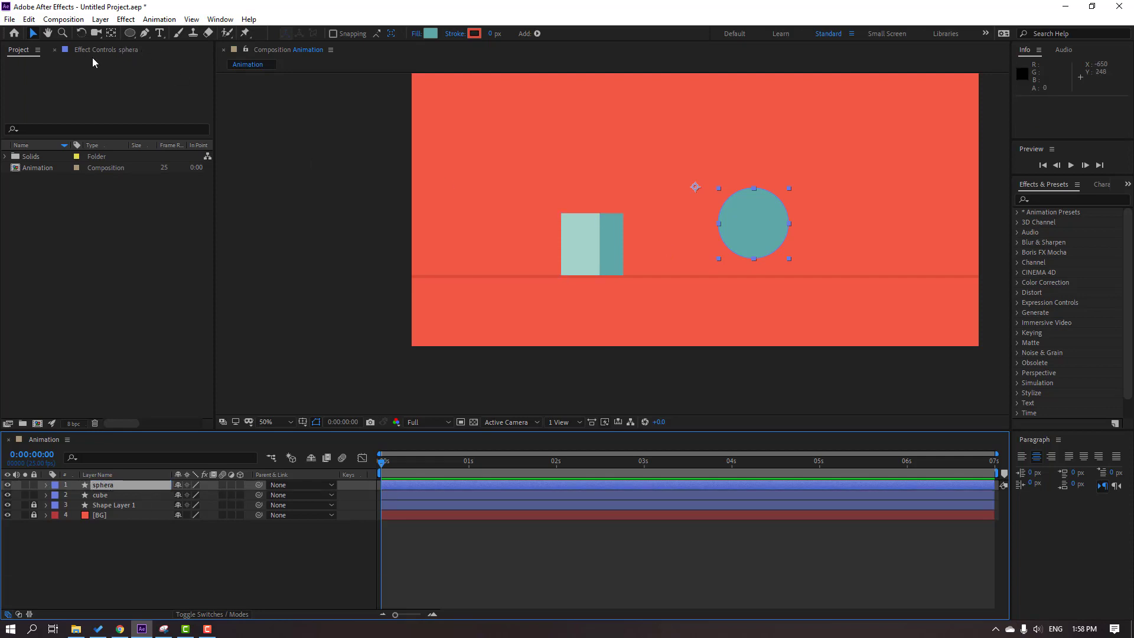
Centre sphera's anchor point on the circle
left_click(110, 33)
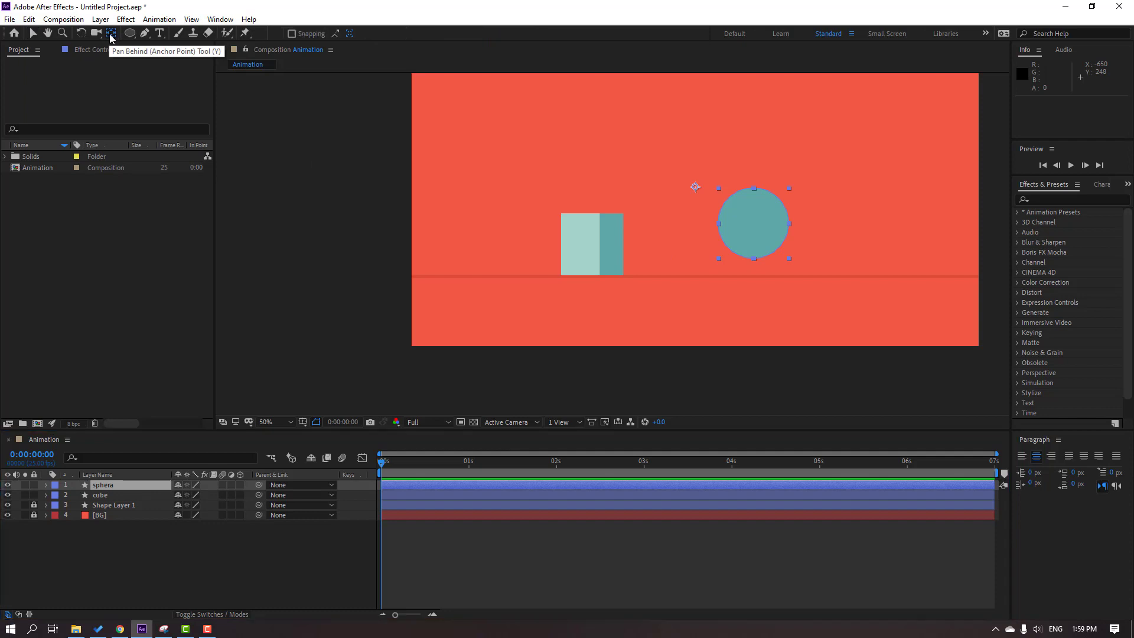
key("ctrl+alt+Home")
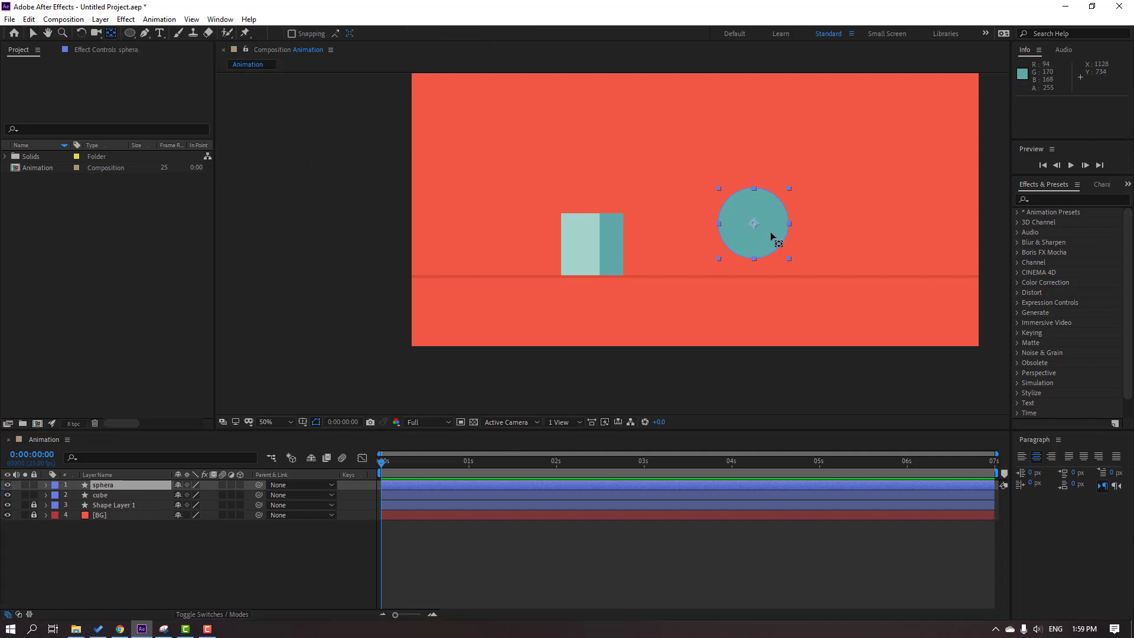
left_click(33, 33)
Move the circle down so it rests on the line
scroll(738, 274, "up", 4)
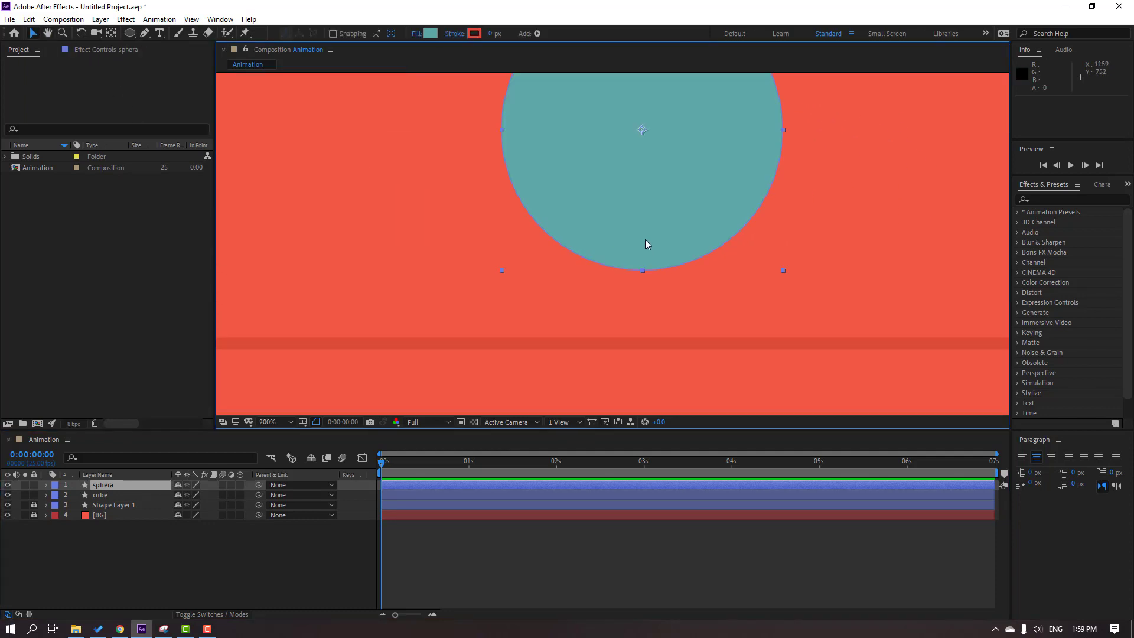
left_click_drag(648, 236, 651, 306)
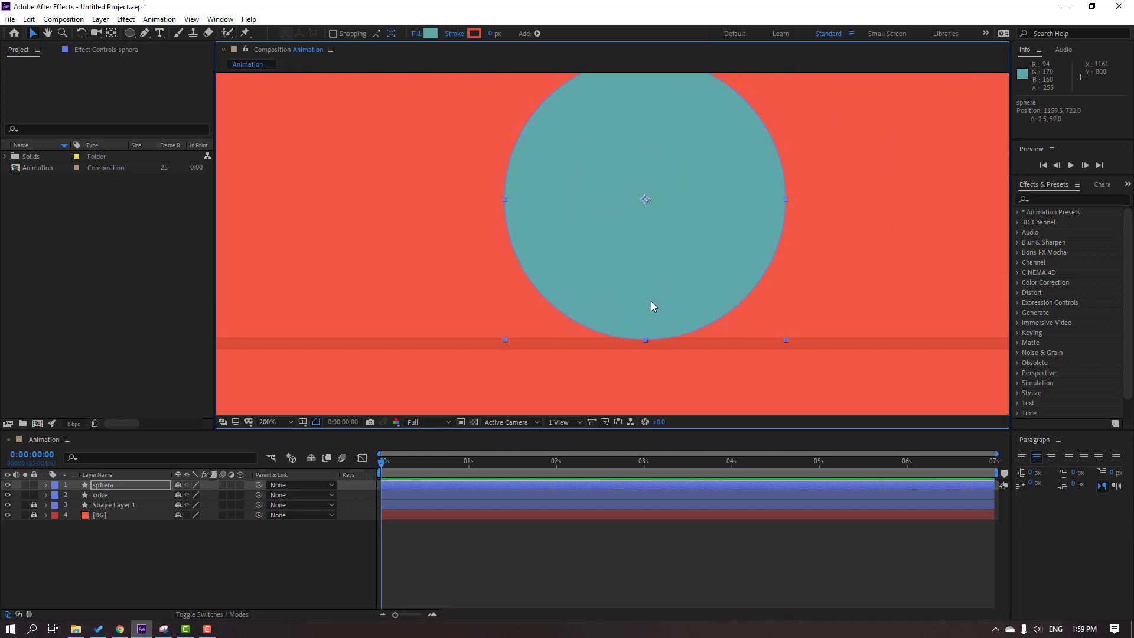
scroll(651, 306, "down", 2)
left_click(541, 546)
scroll(455, 345, "down", 4)
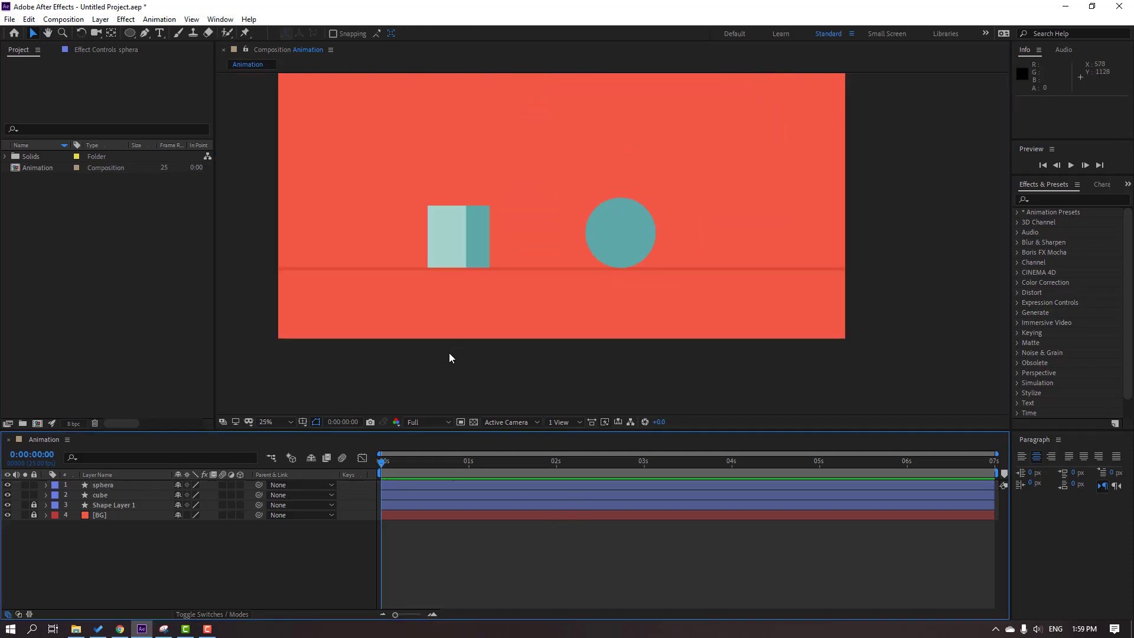
scroll(449, 357, "up", 4)
Slide the circle left toward the cube and open its fill colour settings
left_click_drag(584, 255, 539, 255)
left_click(502, 567)
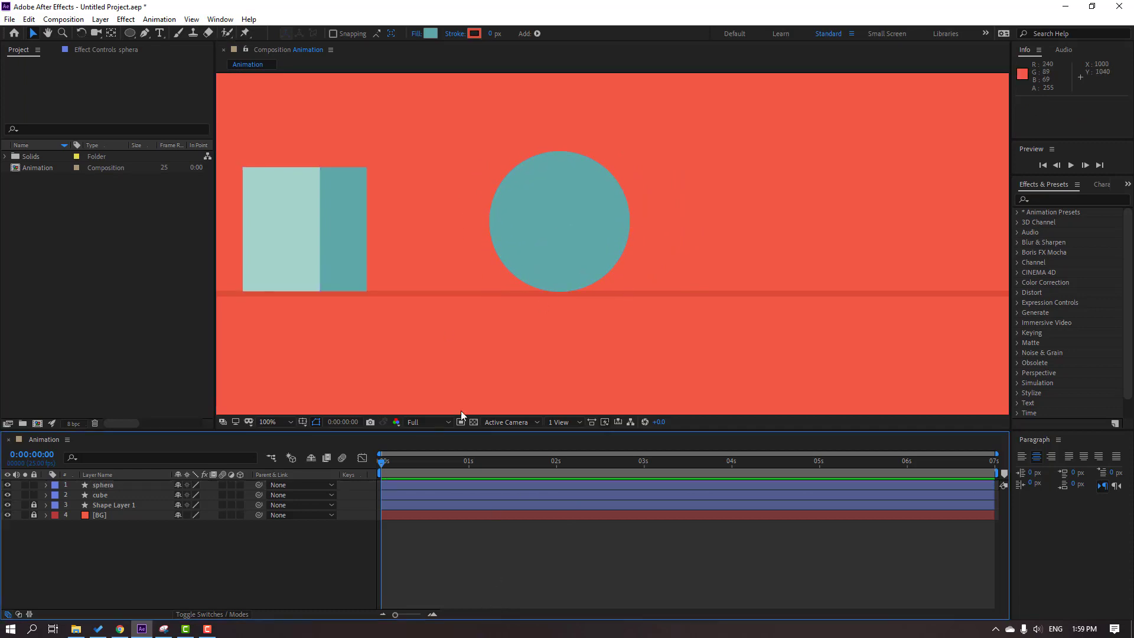
left_click(560, 260)
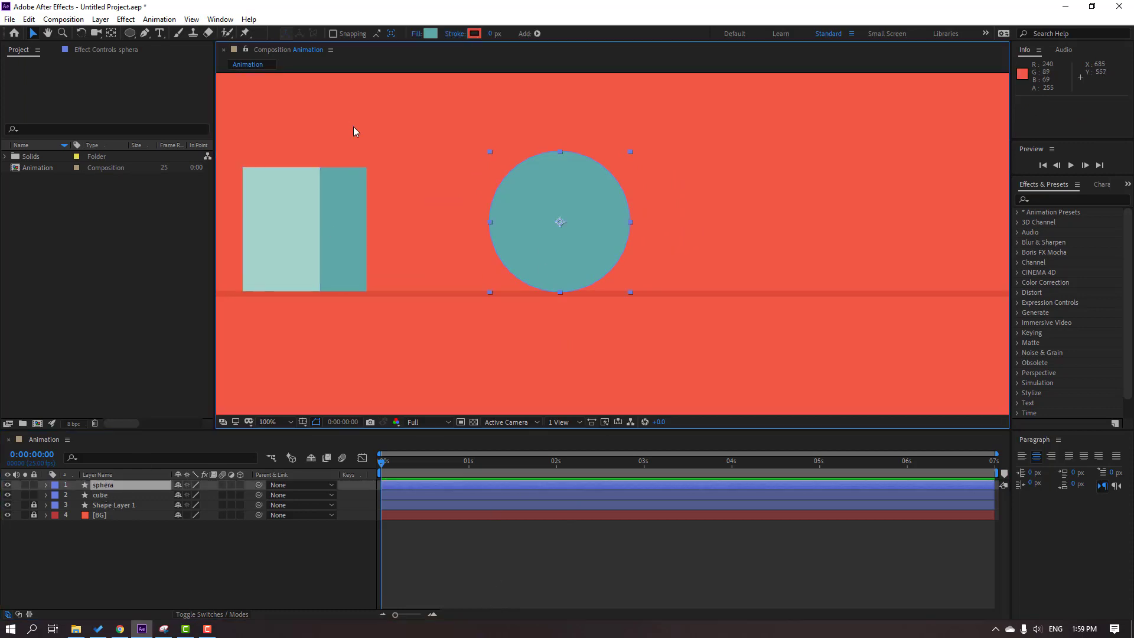
left_click(432, 33)
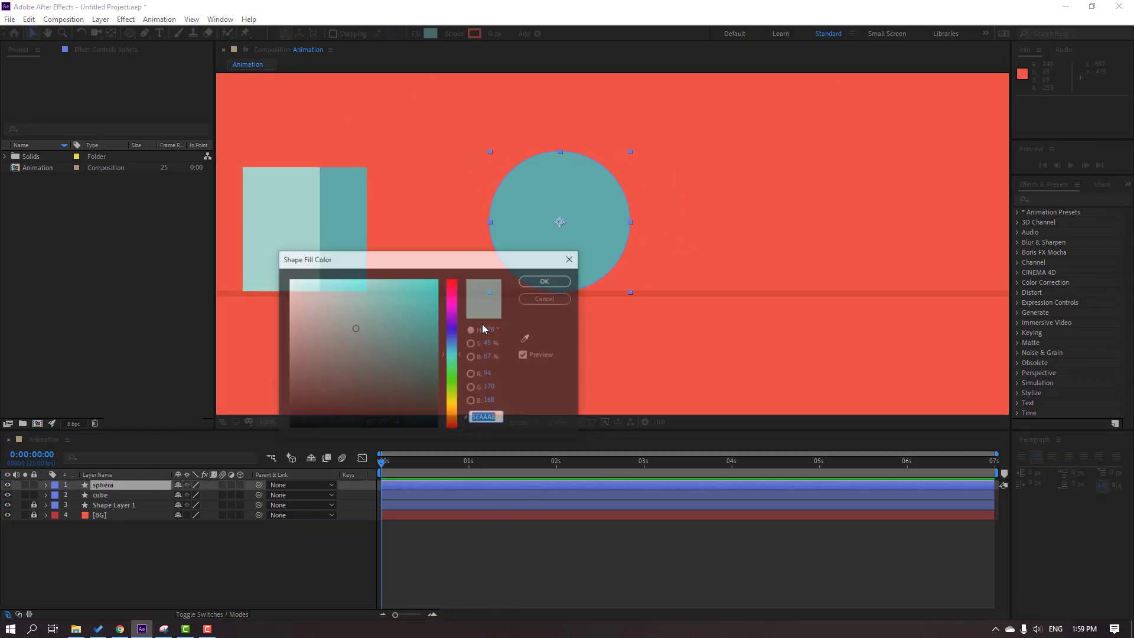
Fill the sphera circle with cream F7F3E9
left_click(526, 340)
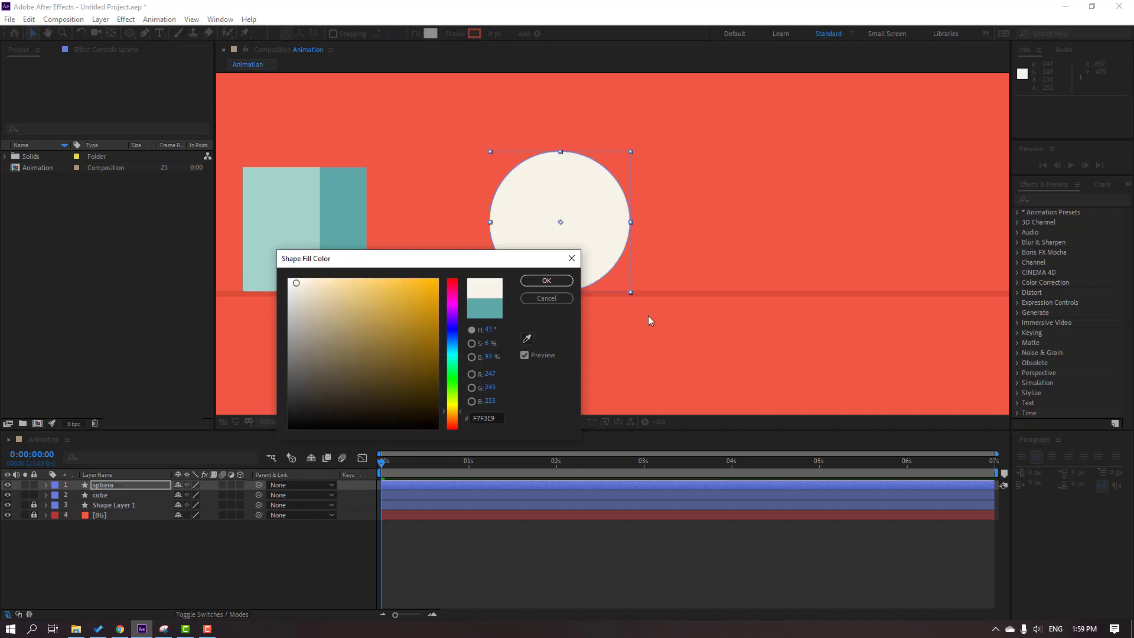
left_click(546, 280)
left_click(115, 597)
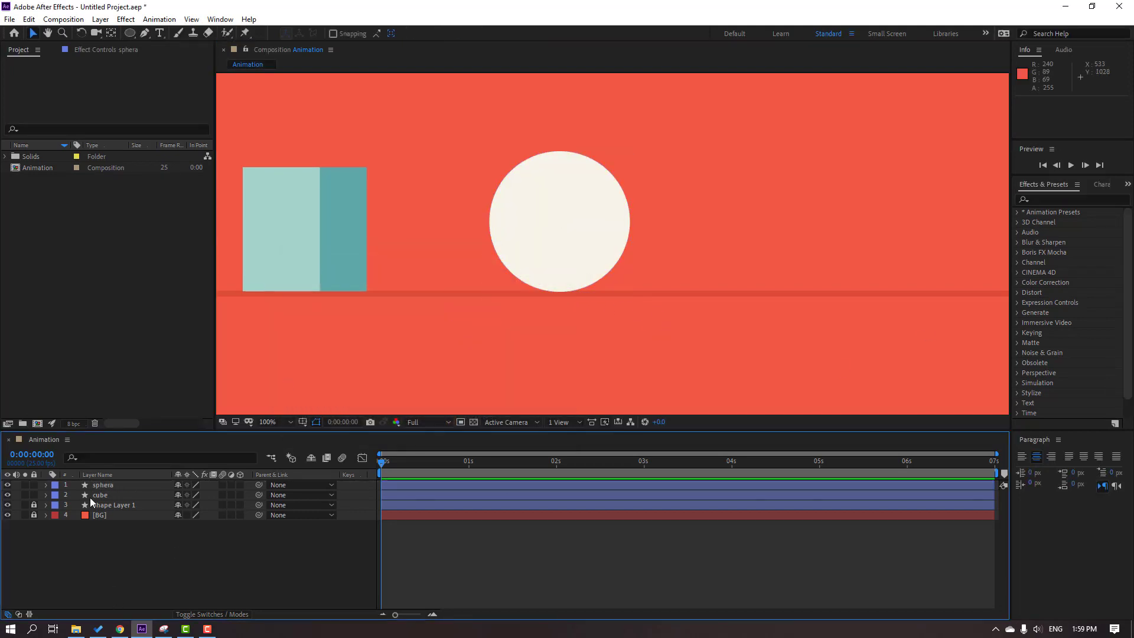
Duplicate the sphera layer and rename the copy 'sphera shadow'
left_click(103, 486)
key("ctrl+d")
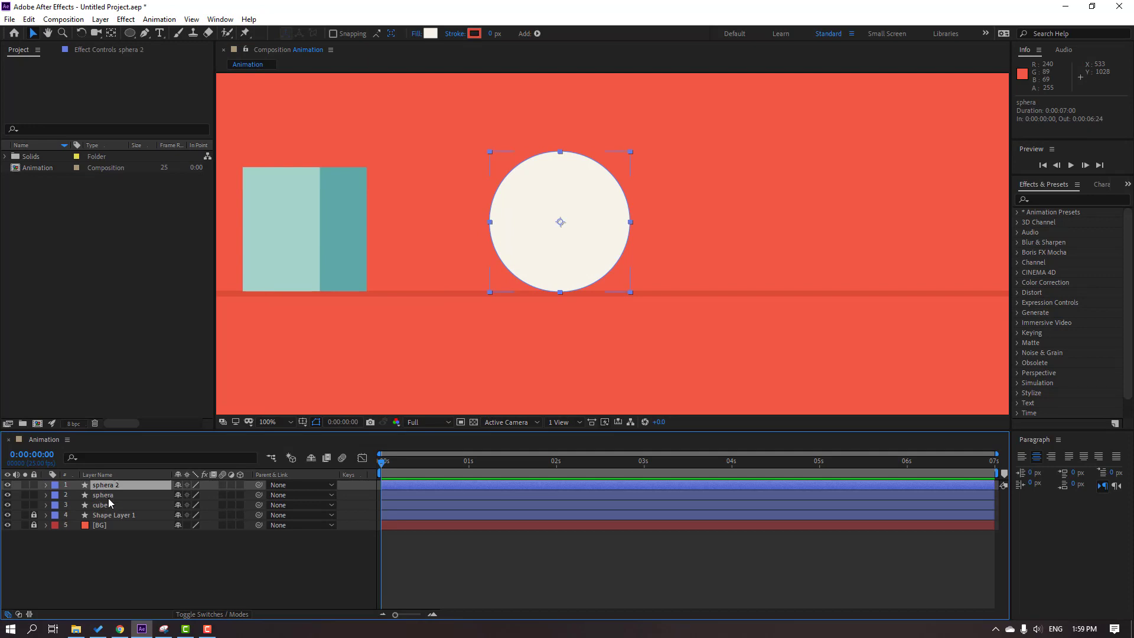
key("Return")
double_click(159, 486)
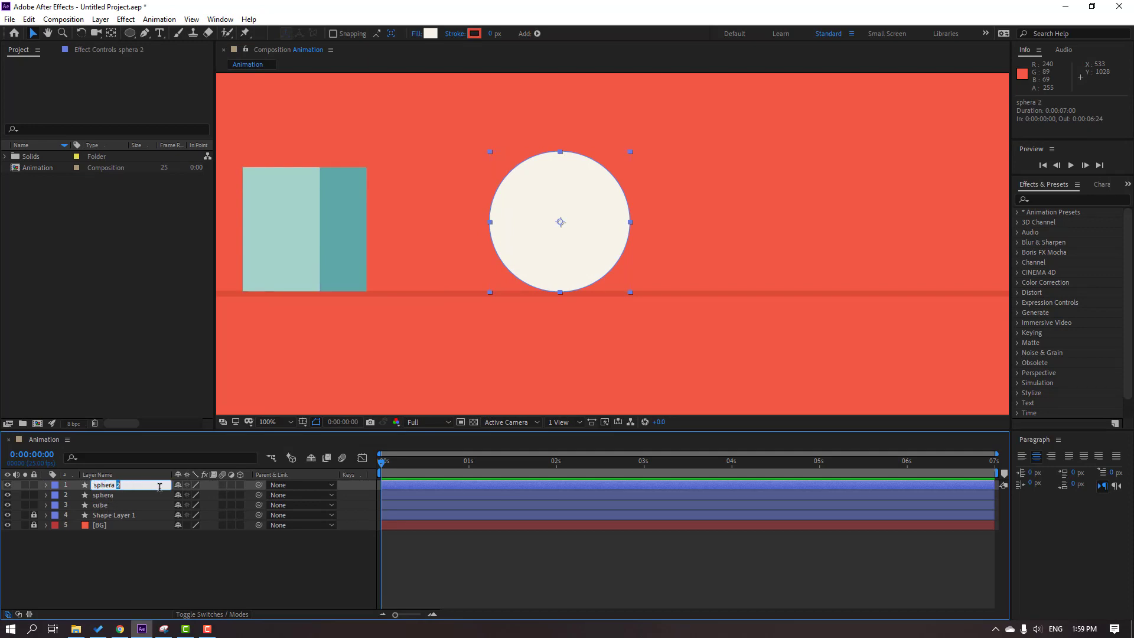
type("shadow")
key("Return")
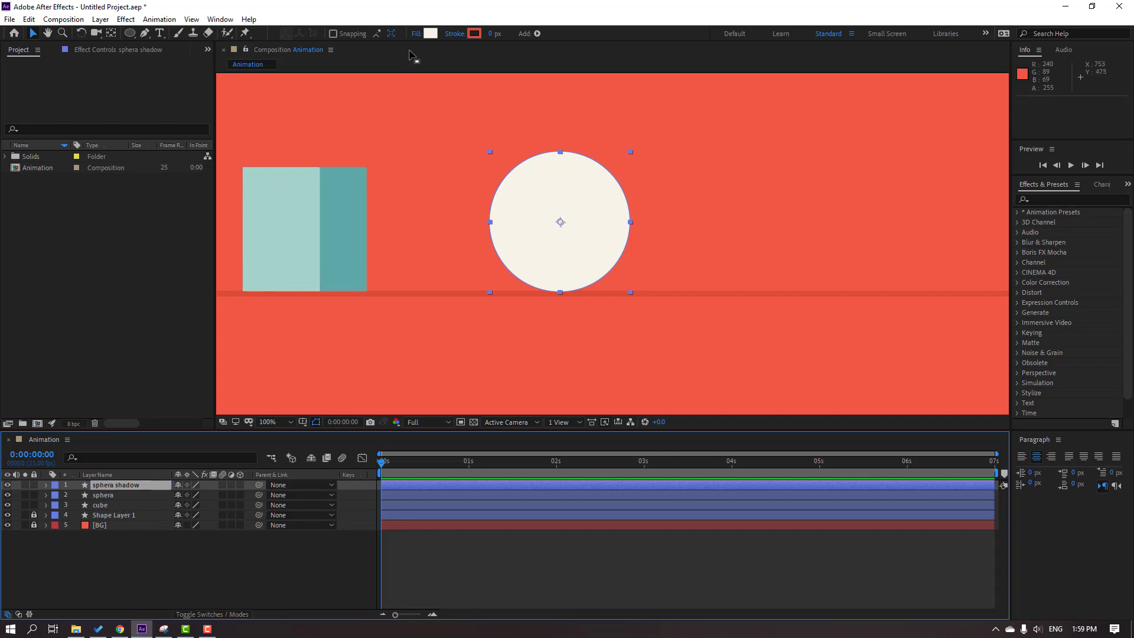
Give sphera shadow a slightly darker cream fill, E5E1D8
left_click(427, 36)
left_click(527, 338)
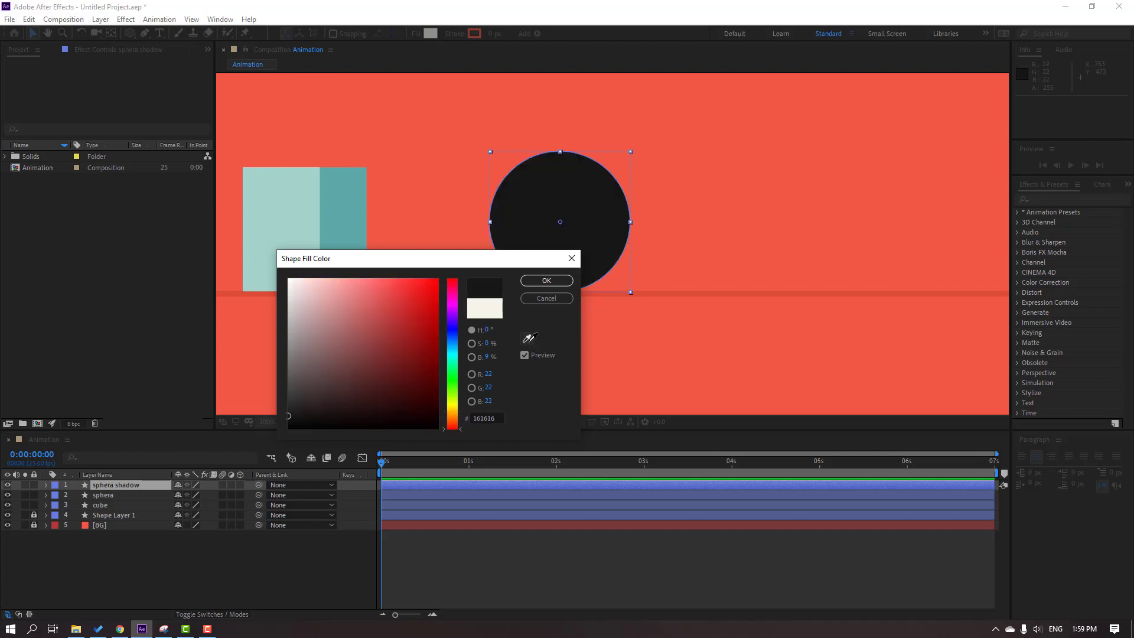
left_click(620, 354)
left_click(484, 308)
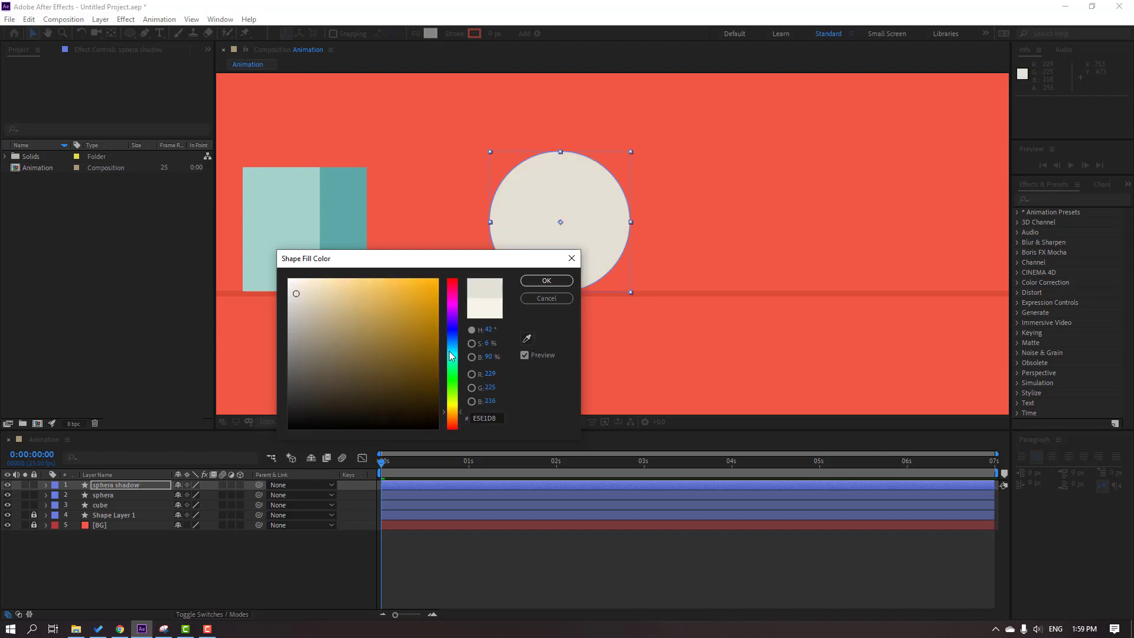
left_click(533, 282)
left_click(160, 566)
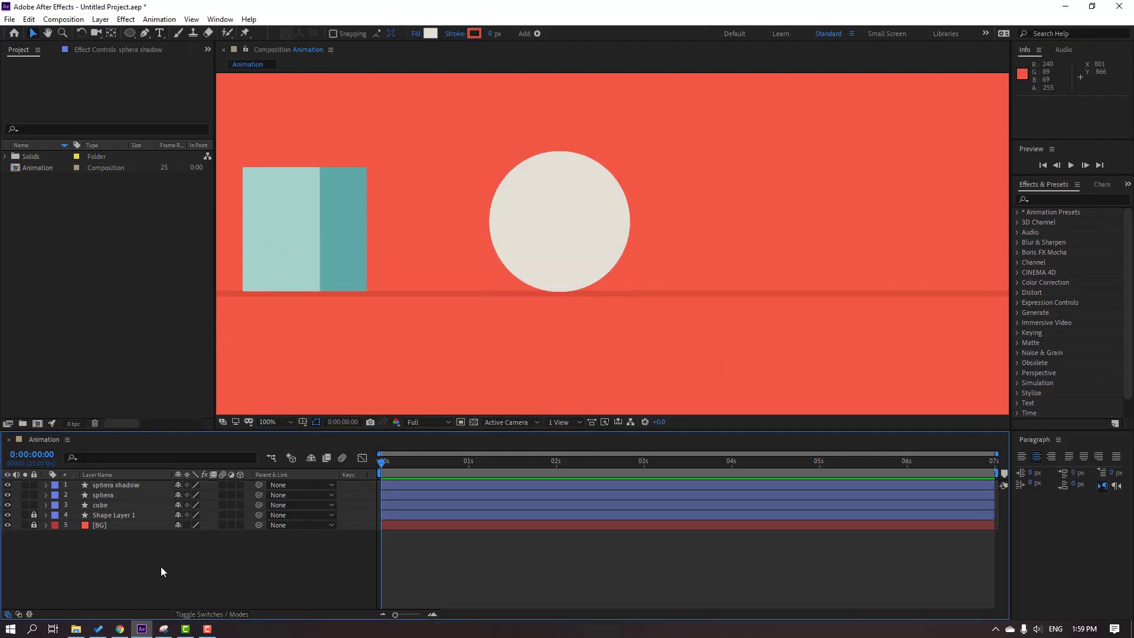
Move the sphera layer above sphera shadow in the layer stack
left_click(102, 498)
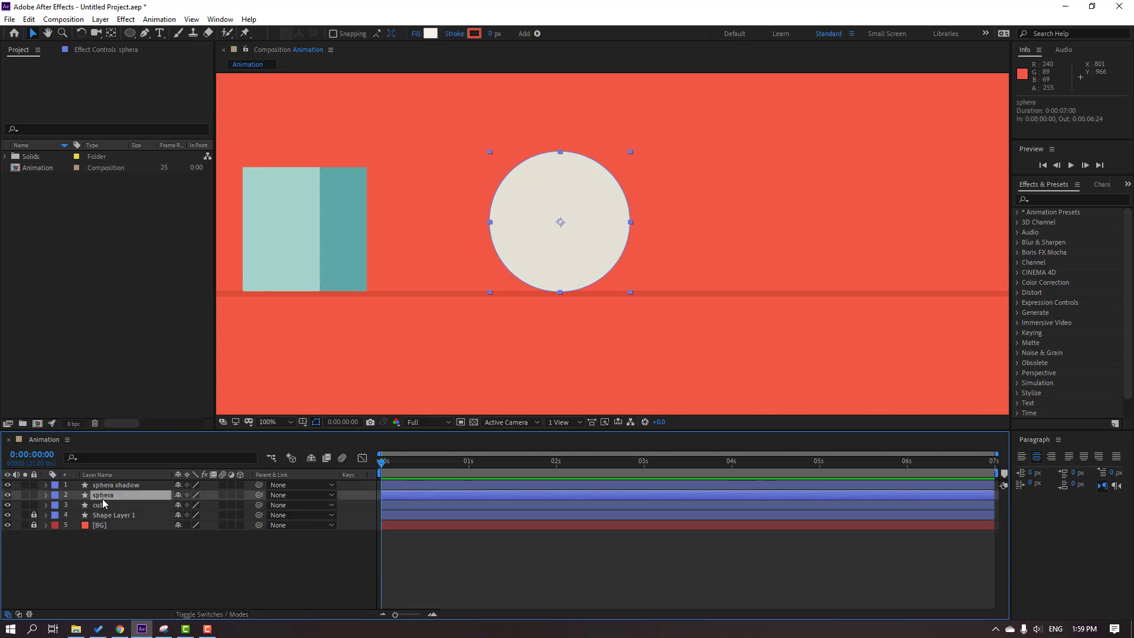
left_click(8, 496)
left_click(8, 495)
left_click_drag(111, 498, 114, 488)
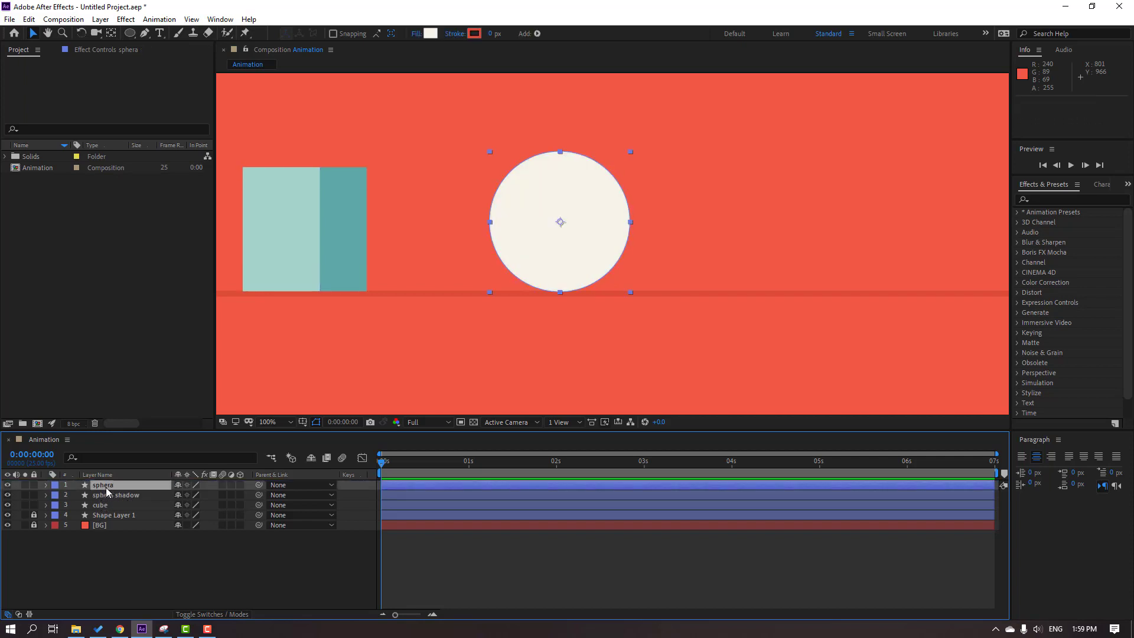
Apply Set Matte to sphera, taking the matte from sphera shadow
left_click(1061, 200)
type("matt")
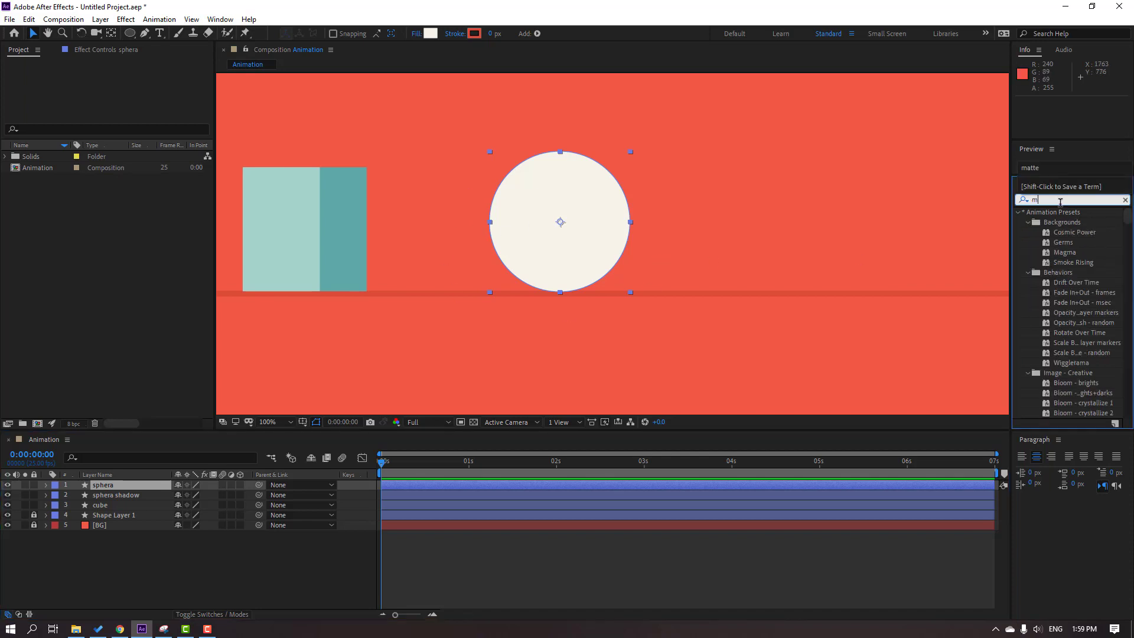
left_click(1069, 266)
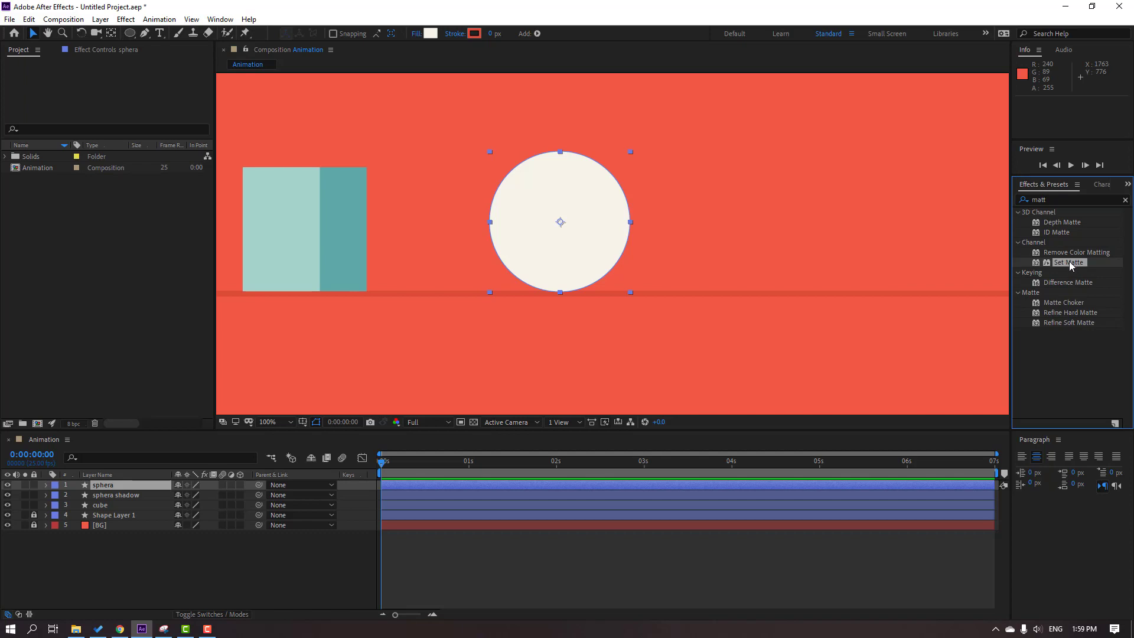
left_click_drag(1069, 265, 101, 489)
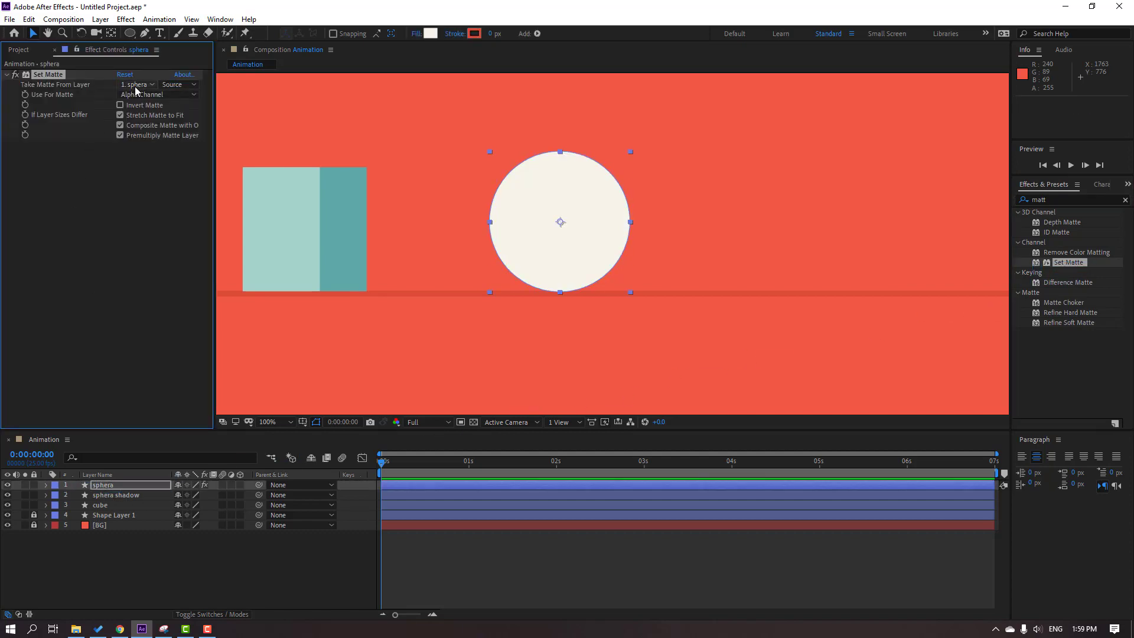
left_click(135, 85)
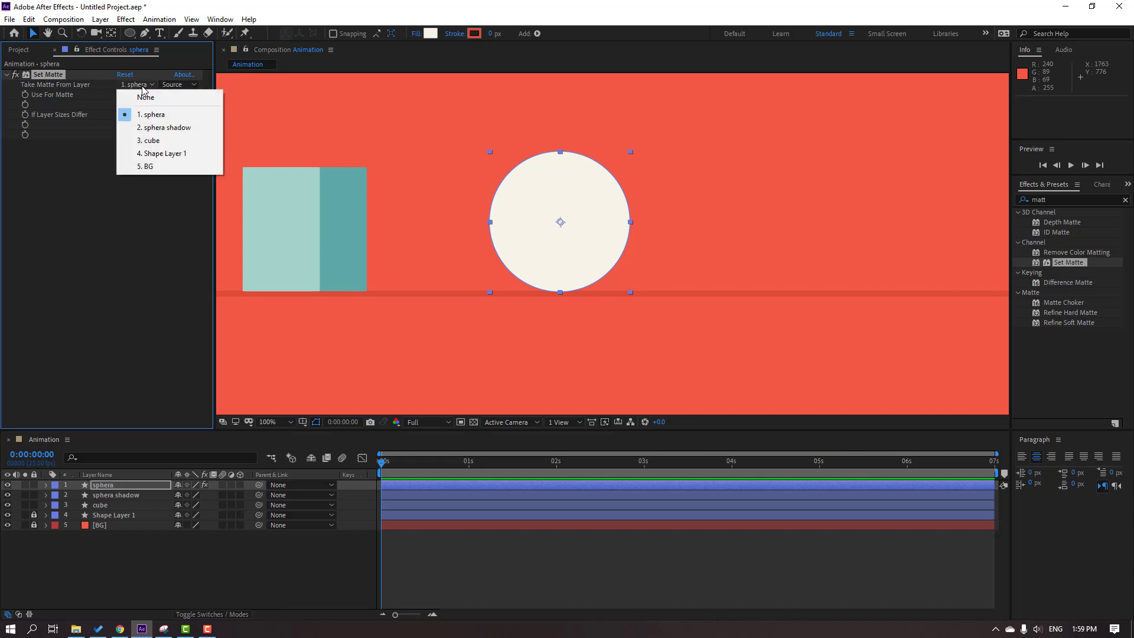
left_click(170, 129)
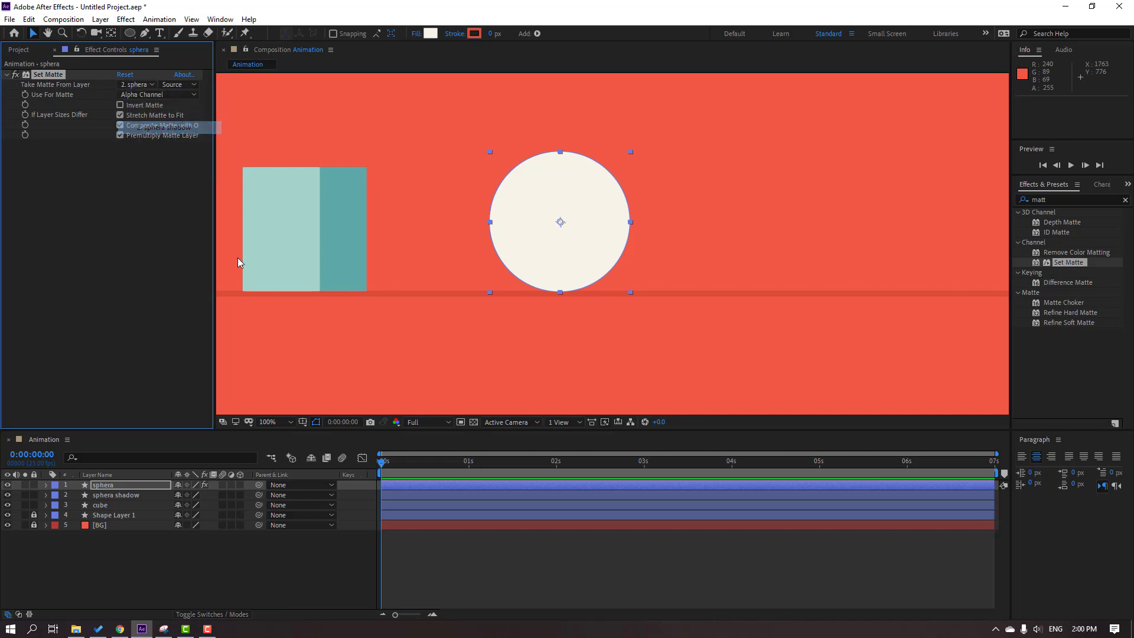
Nudge the sphere slightly left so a thin shadow crescent shows on its right edge
key("shift+Right")
key("shift+Right")
key("shift+Left")
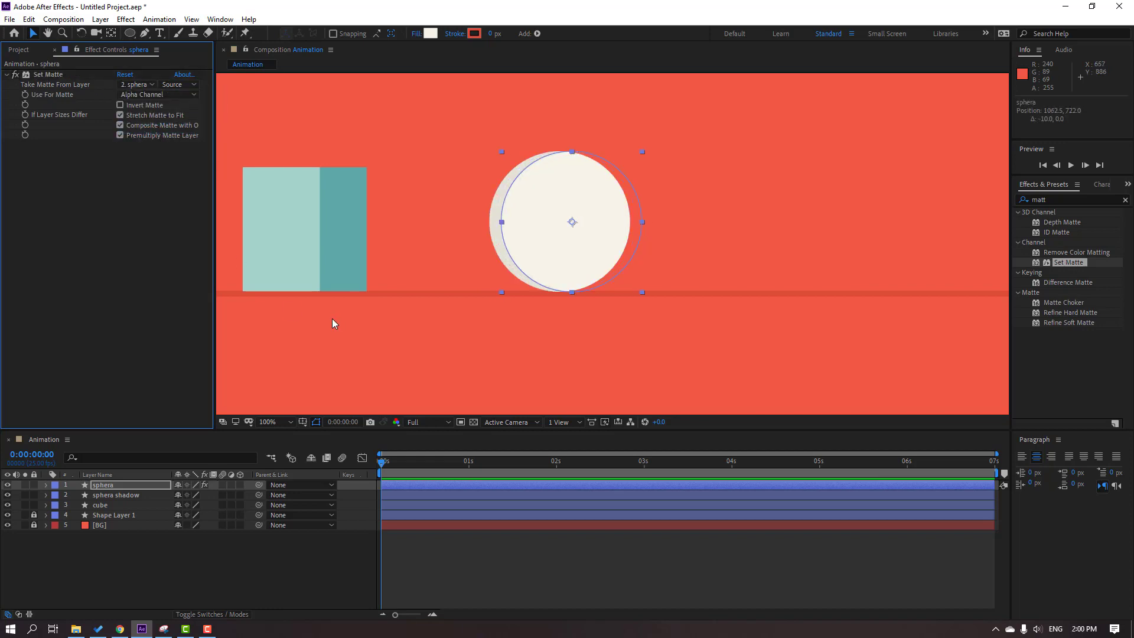
key("shift+Left")
key("shift+Left")
key("shift+Left")
key("shift+Left")
key("shift+Left")
key("shift+Right")
key("shift+Right")
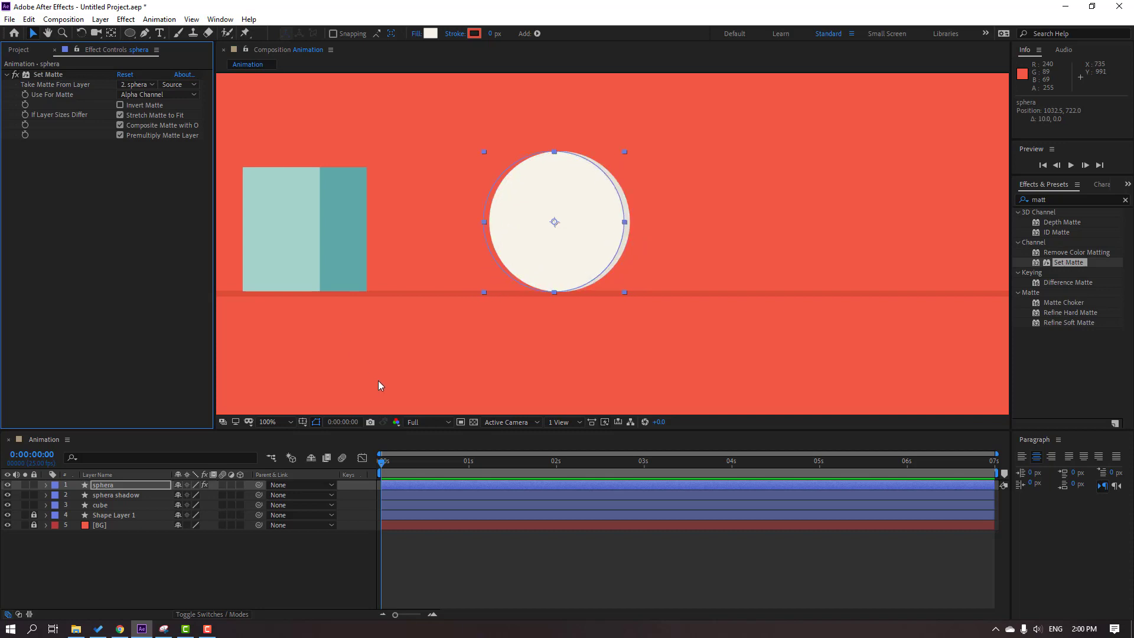
key("shift+Left")
left_click(472, 553)
Parent the sphera shadow layer to sphera
scroll(400, 296, "down", 1)
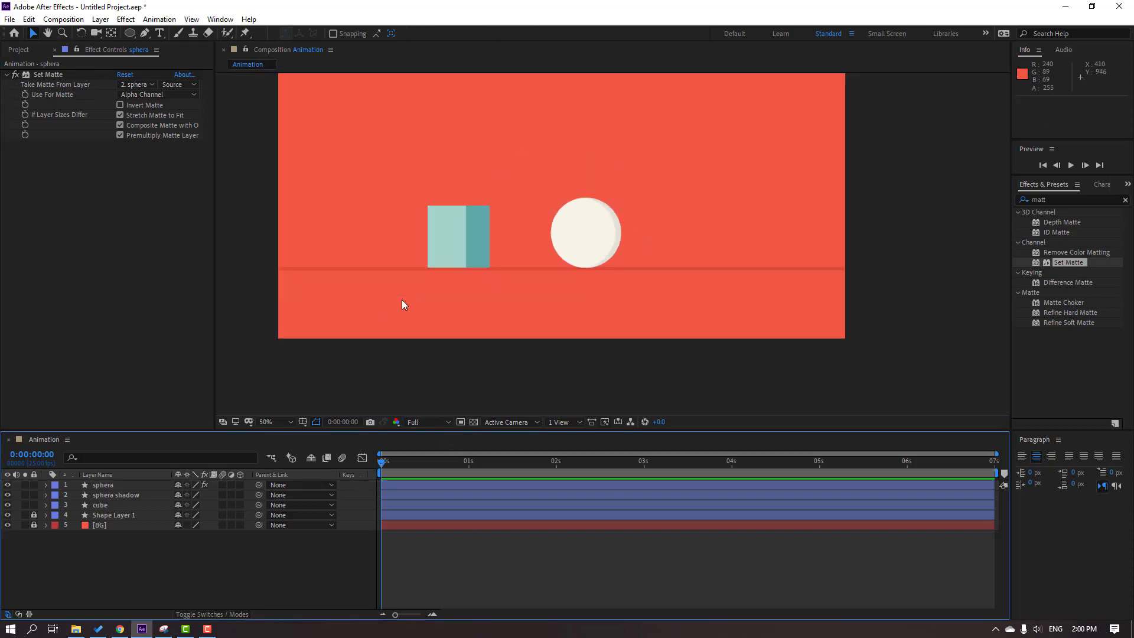
scroll(404, 303, "up", 1)
key("comma")
key("comma")
left_click(125, 496)
left_click_drag(258, 495, 100, 486)
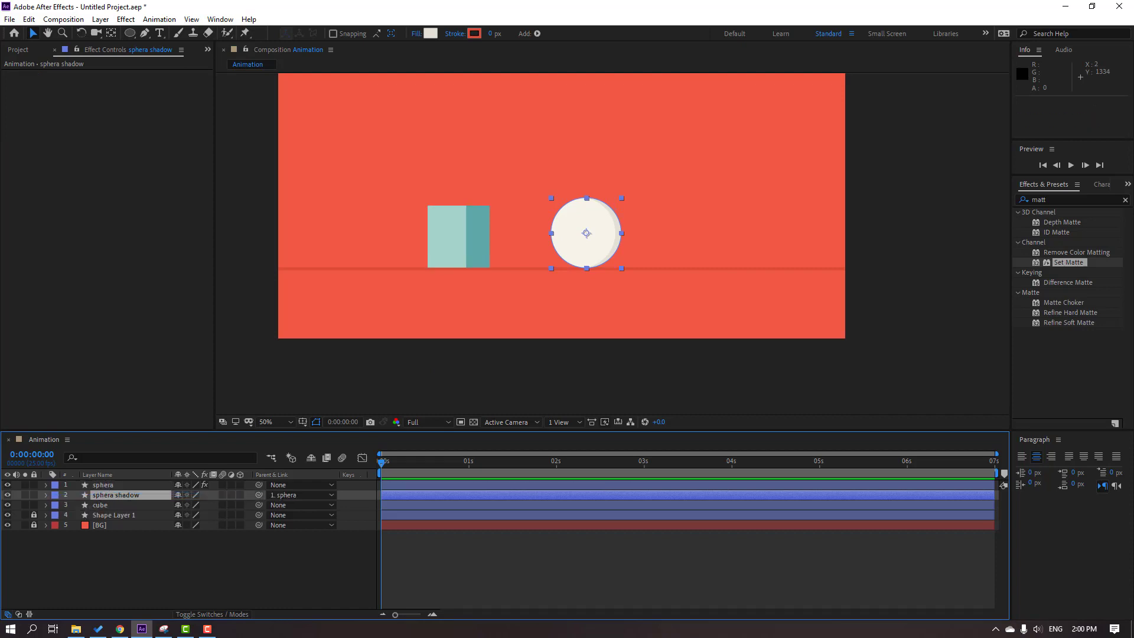
left_click(262, 585)
Drag the sphere to check the shadow follows, then select the cube layer
left_click(102, 485)
mouse_move(561, 233)
left_mouse_down()
mouse_move(597, 210)
mouse_move(577, 186)
mouse_move(561, 196)
mouse_move(560, 233)
left_mouse_up()
left_click(280, 574)
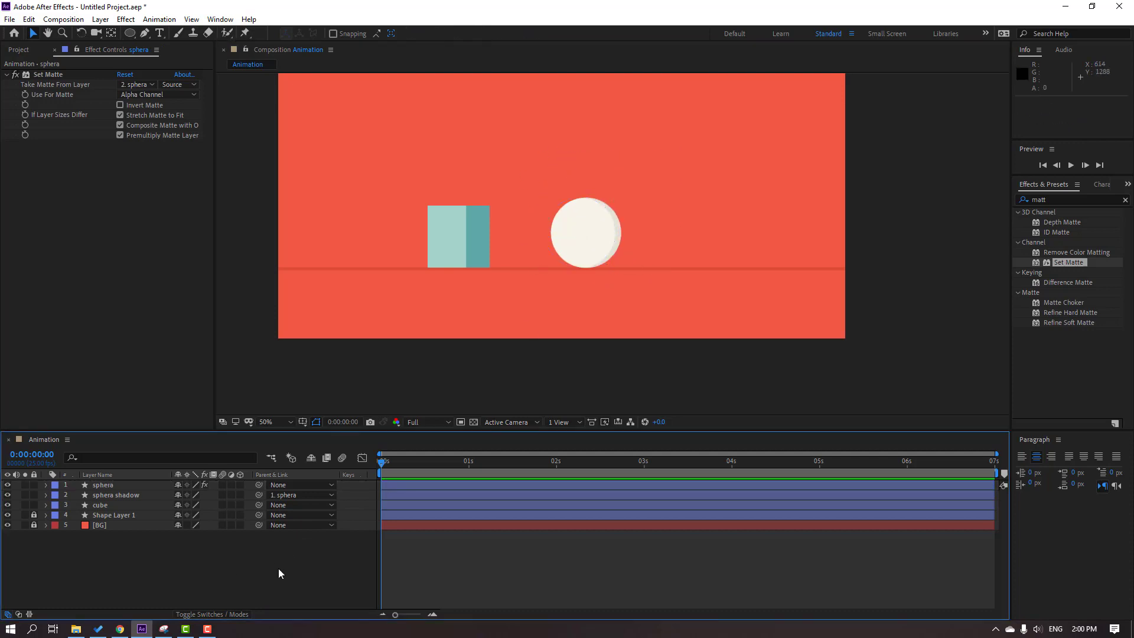
left_click(105, 505)
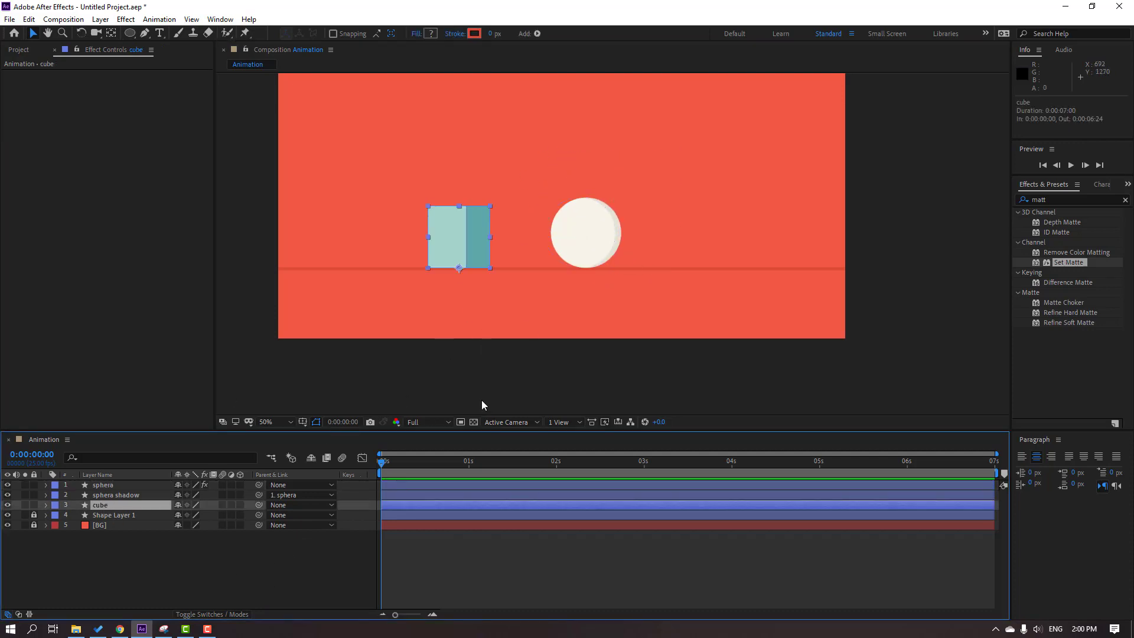
Keyframe the cube's Position at 0s and raise it for the jump's peak at frame 10
key("p")
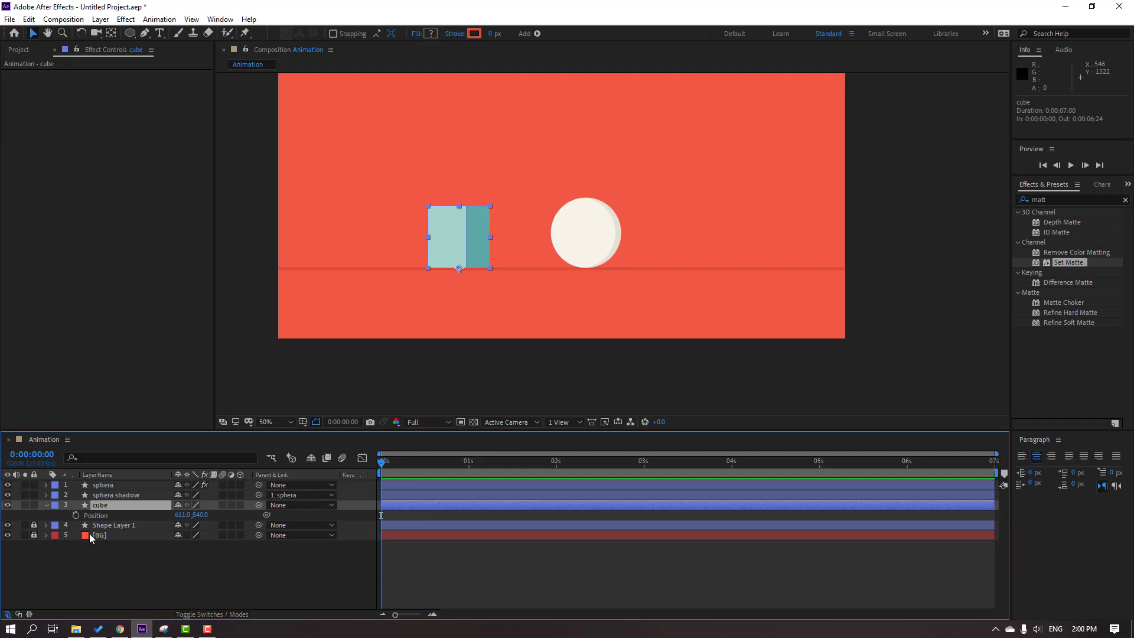
left_click(75, 515)
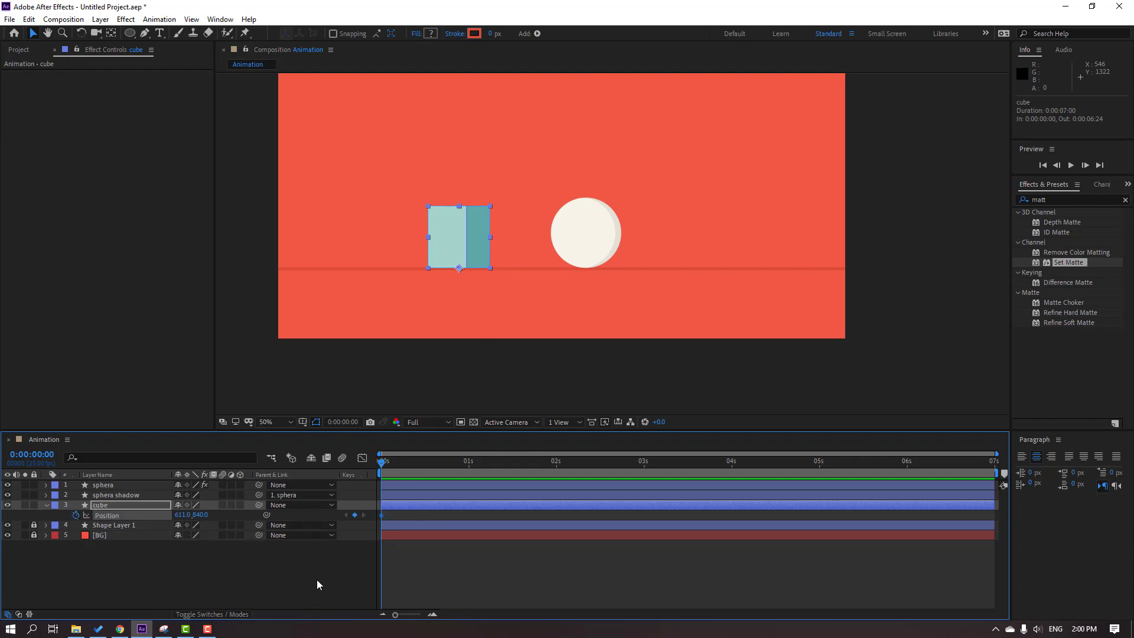
key("shift+Page_Down")
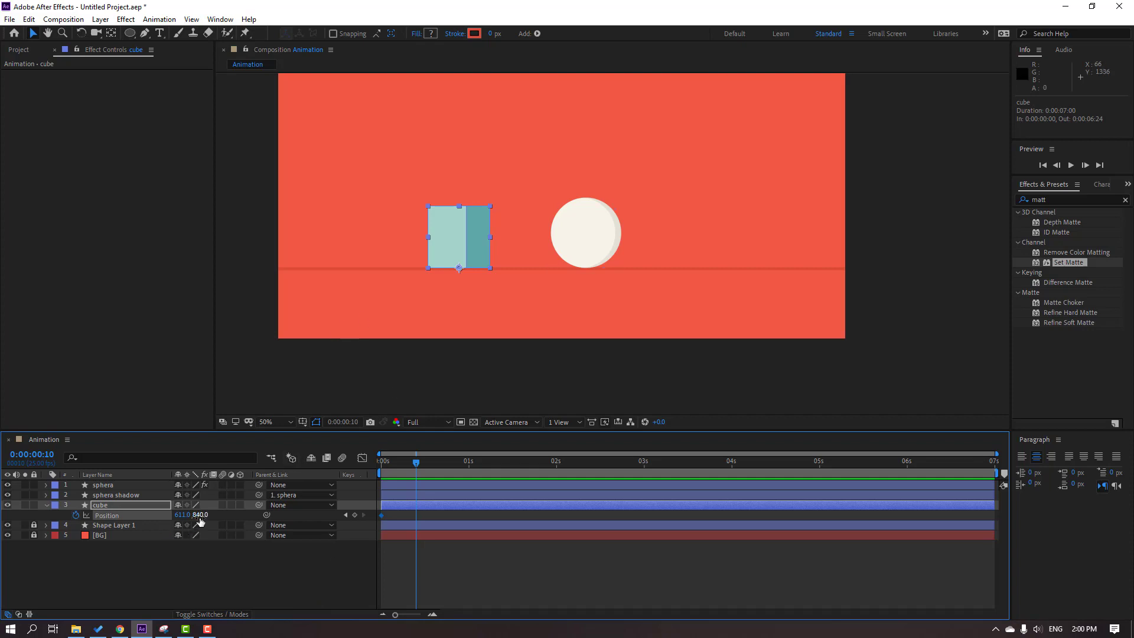
left_click_drag(201, 514, 126, 515)
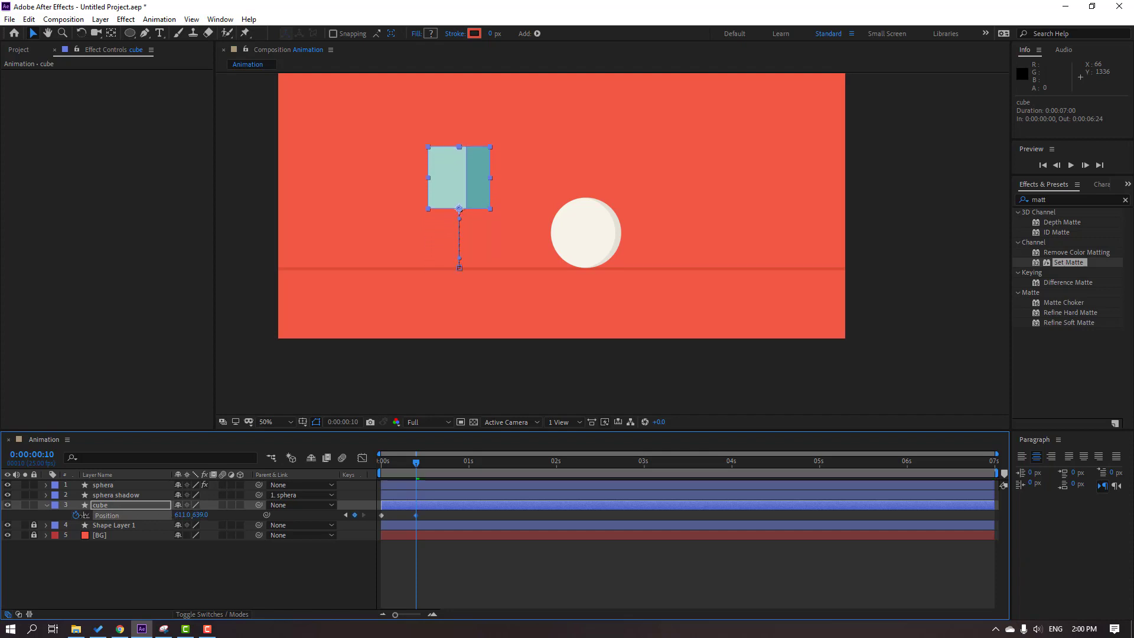
scroll(469, 331, "up", 2)
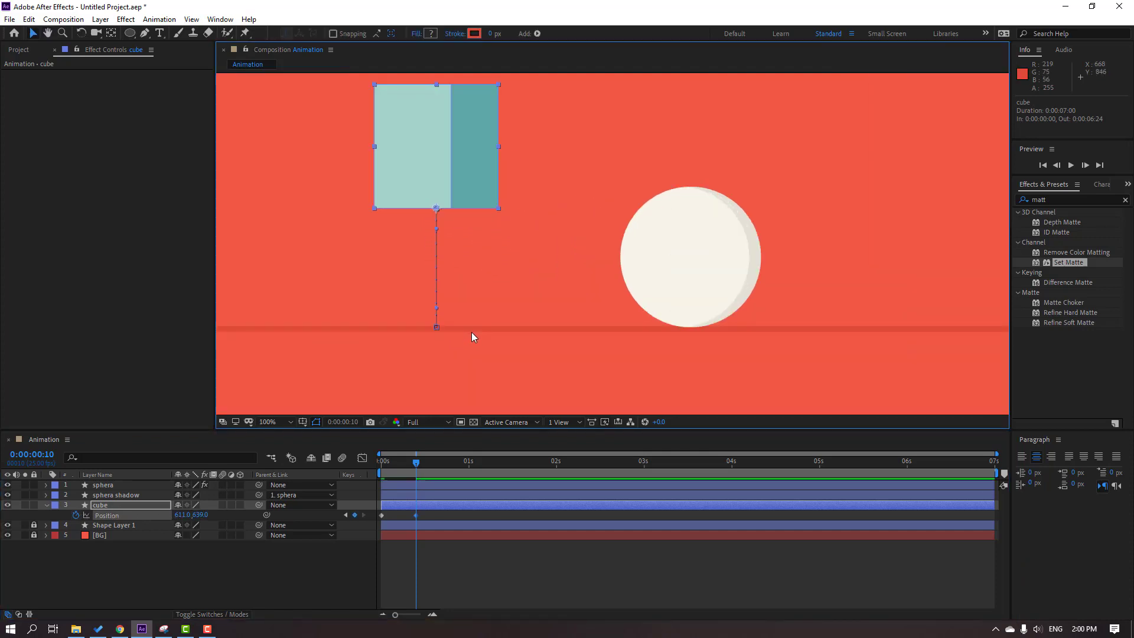
Copy the starting keyframe to frame 20 so the cube lands back on the line
key("space")
left_click(382, 515)
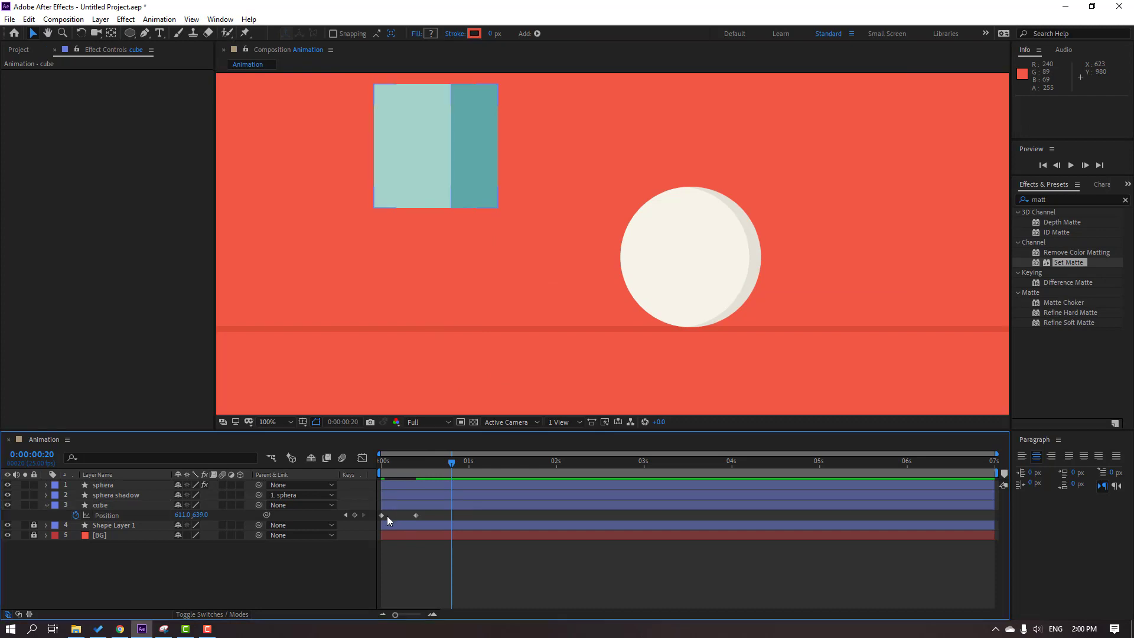
key("ctrl+c")
key("ctrl+v")
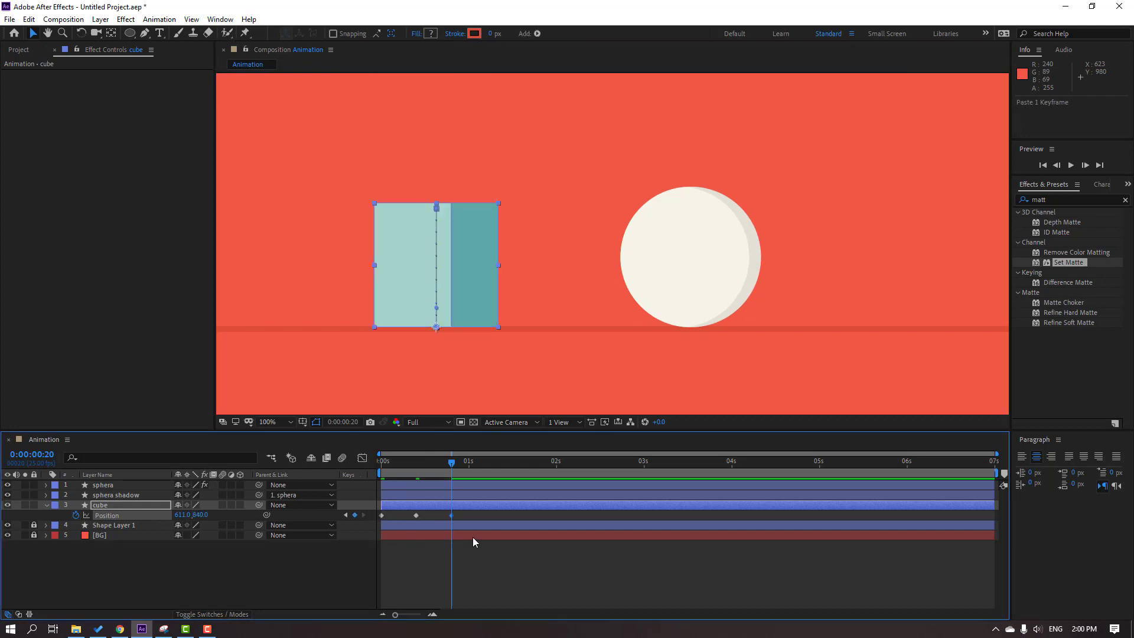
left_click_drag(467, 511, 367, 522)
Easy Ease the cube's three keyframes and widen their speed-graph influence into sharp spikes, then preview
right_click(380, 516)
mouse_move(439, 509)
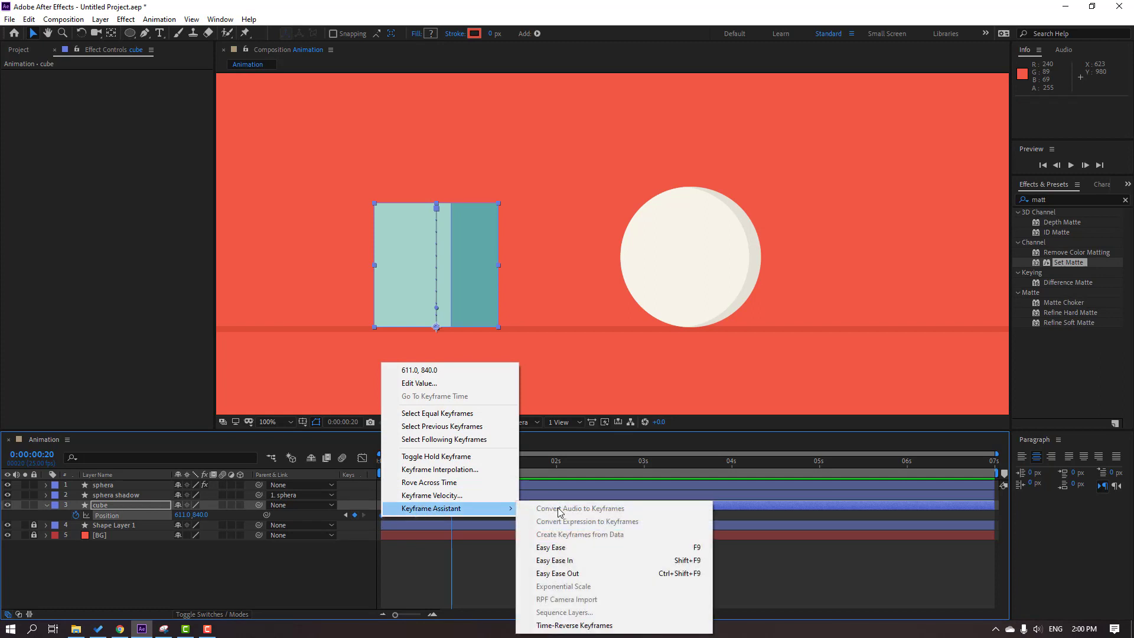
left_click(704, 549)
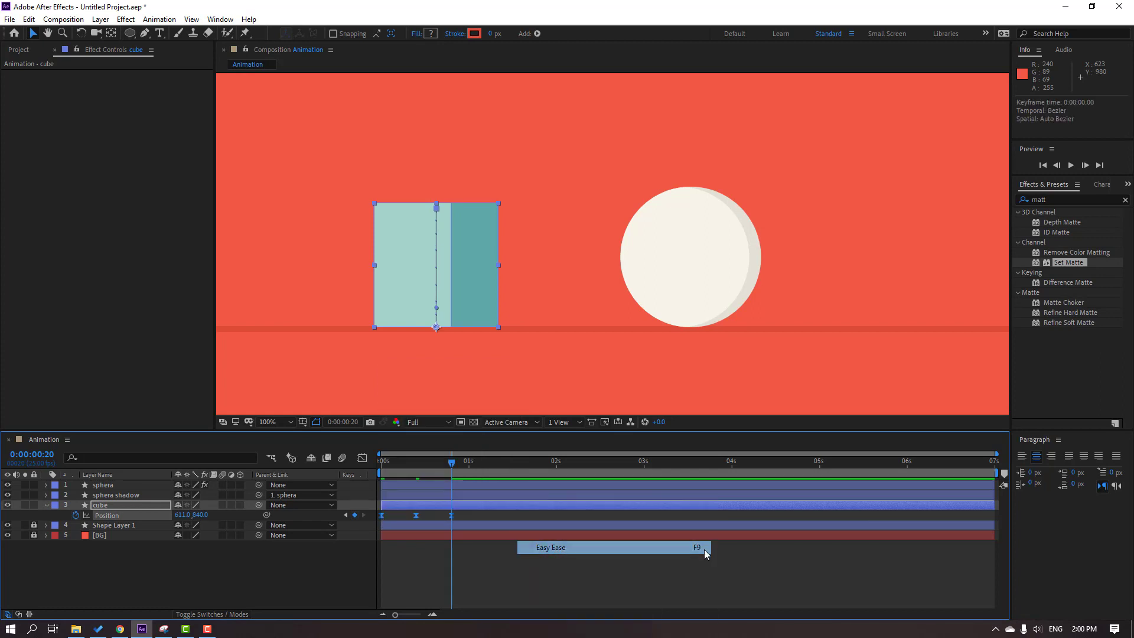
left_click(362, 459)
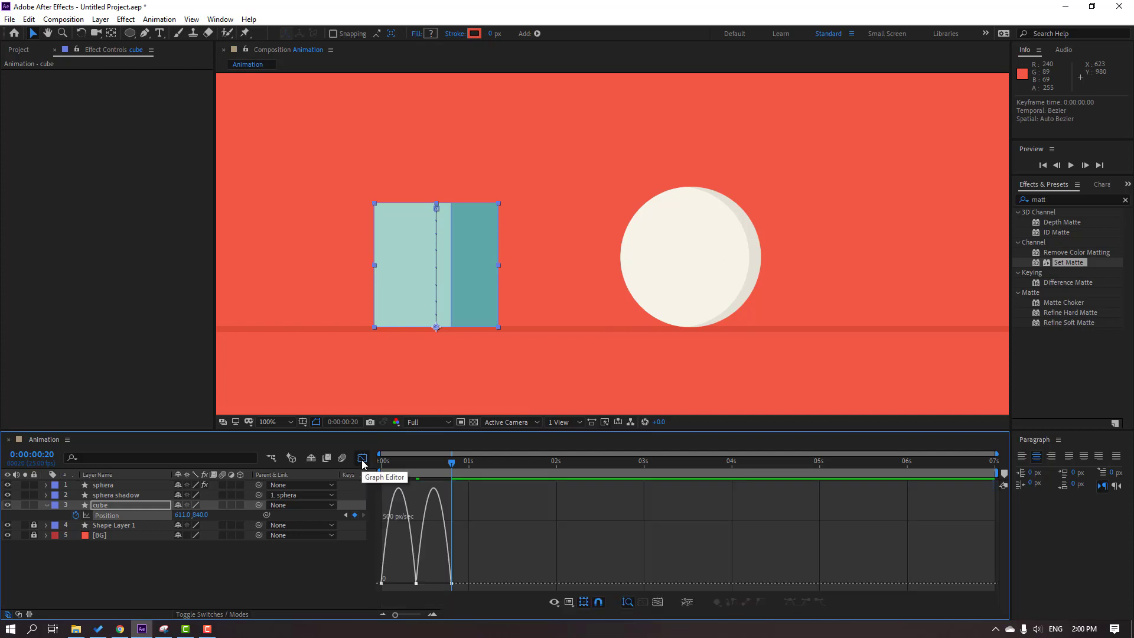
key("ctrl+a")
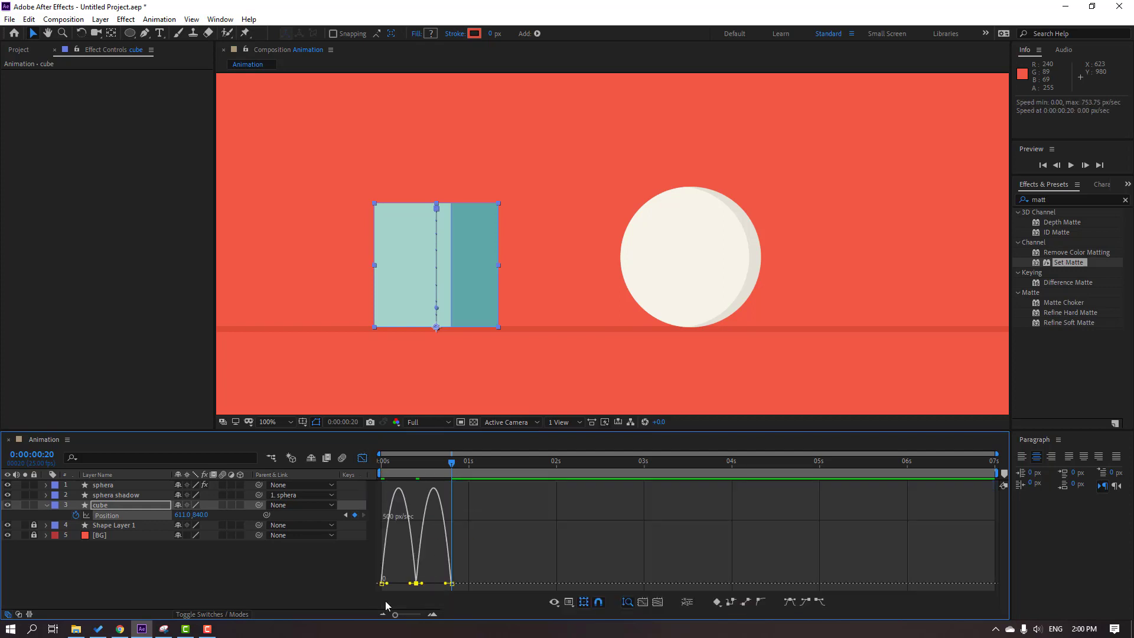
left_click_drag(411, 585, 449, 585)
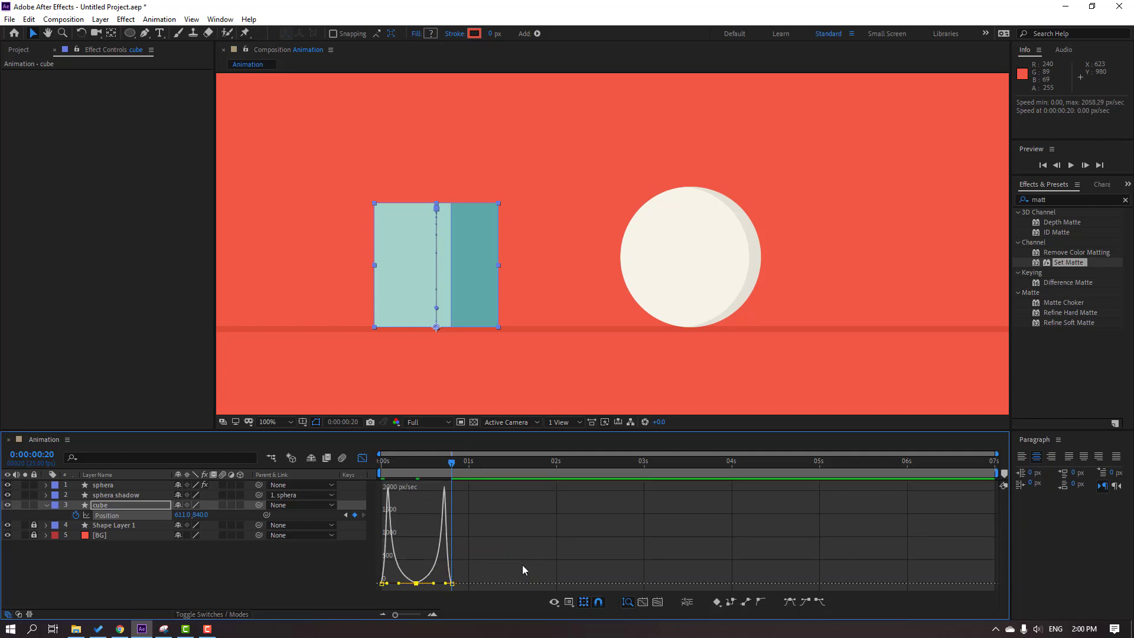
left_click(523, 565)
key("space")
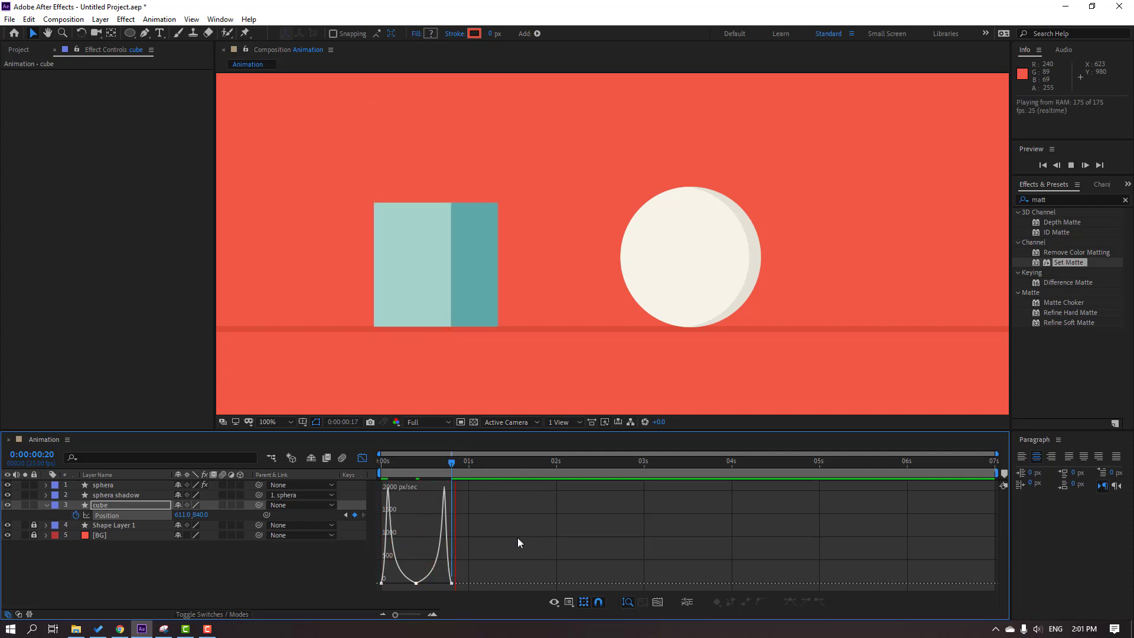
At frame 23, lift the cube to 834 for a small rebound keyframe
scroll(367, 313, "down", 2)
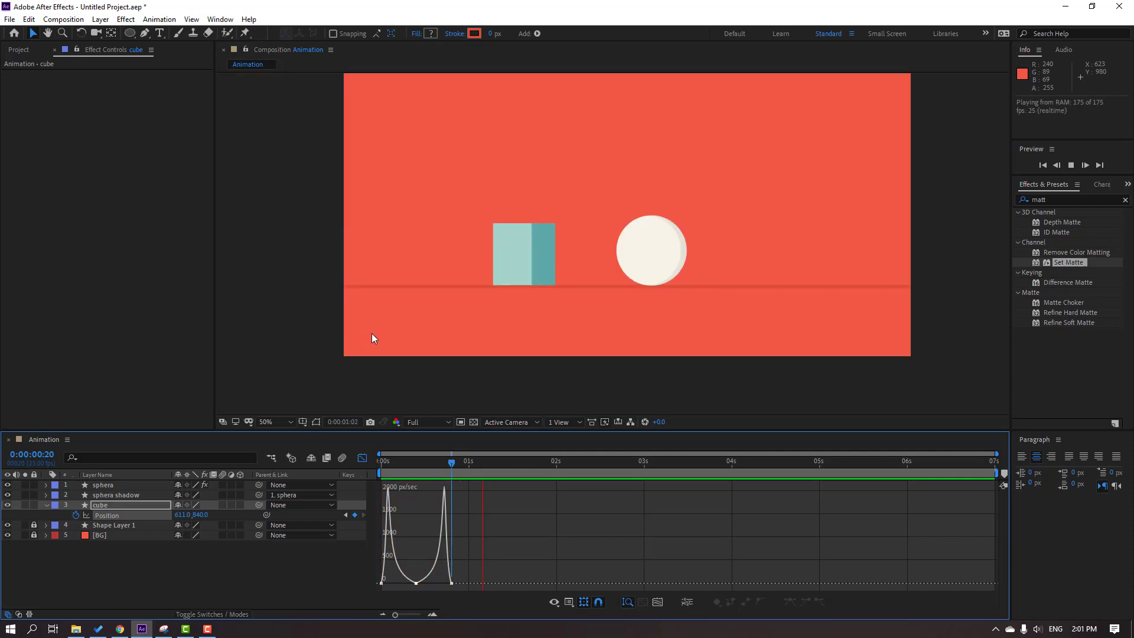
key("space")
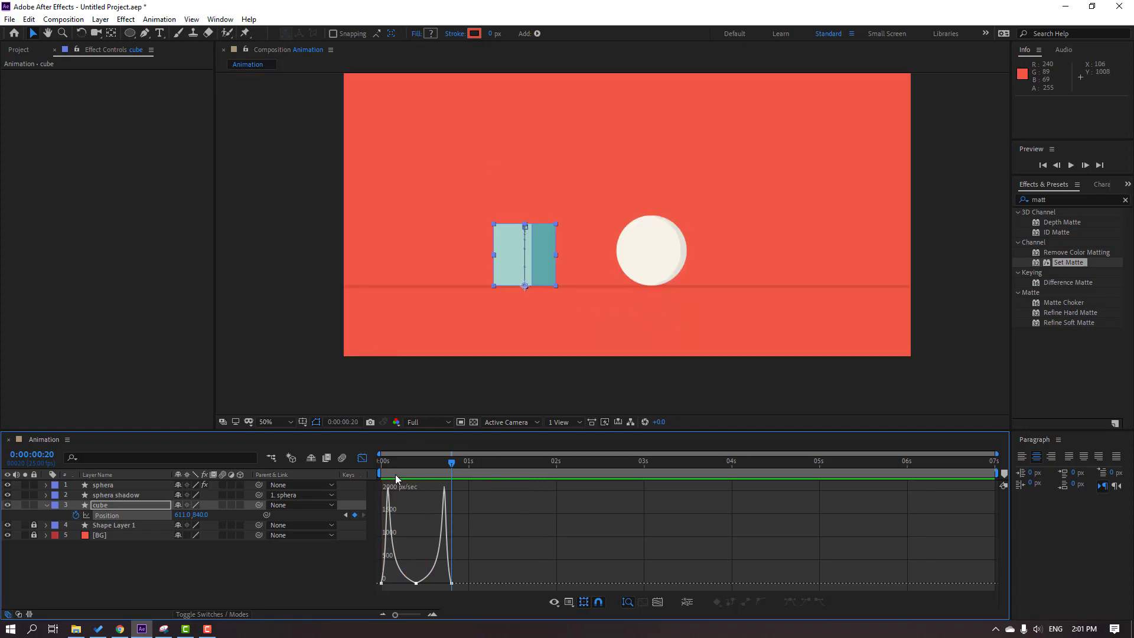
left_click(360, 460)
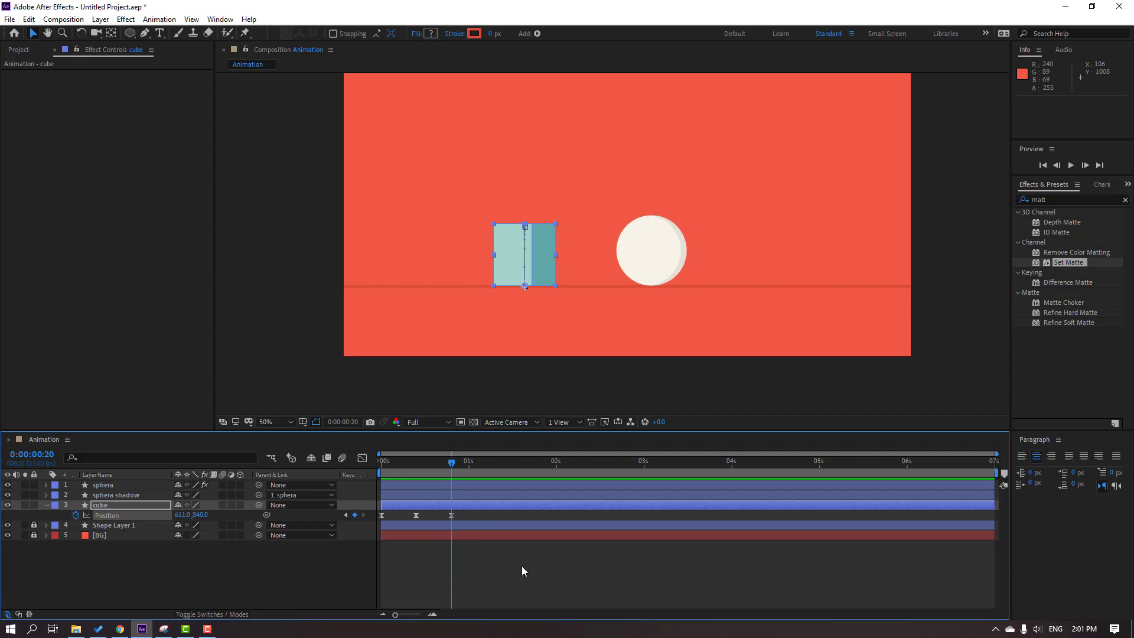
key("Page_Down")
key("Page_Down")
key("Page_Down")
scroll(506, 349, "up", 4)
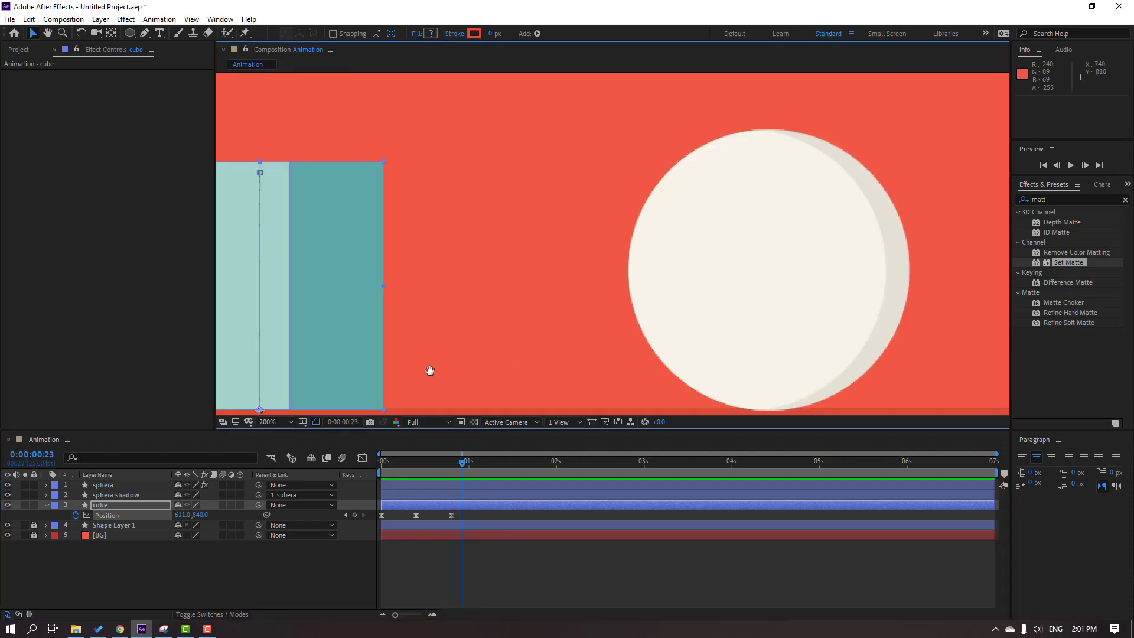
left_click_drag(430, 371, 703, 288)
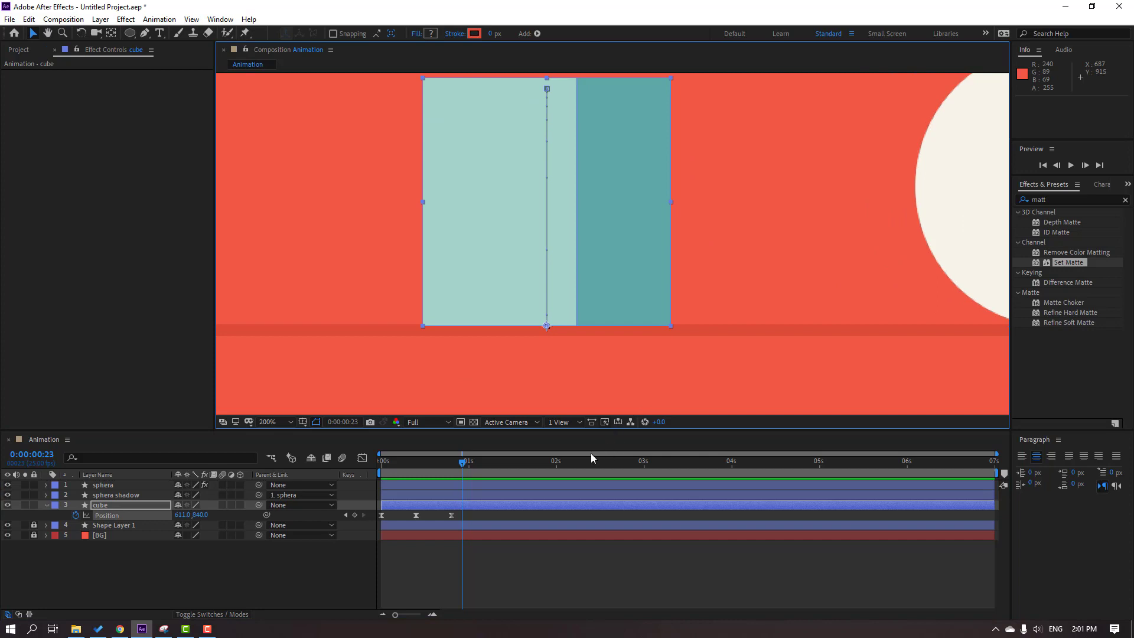
key("Up")
key("Up")
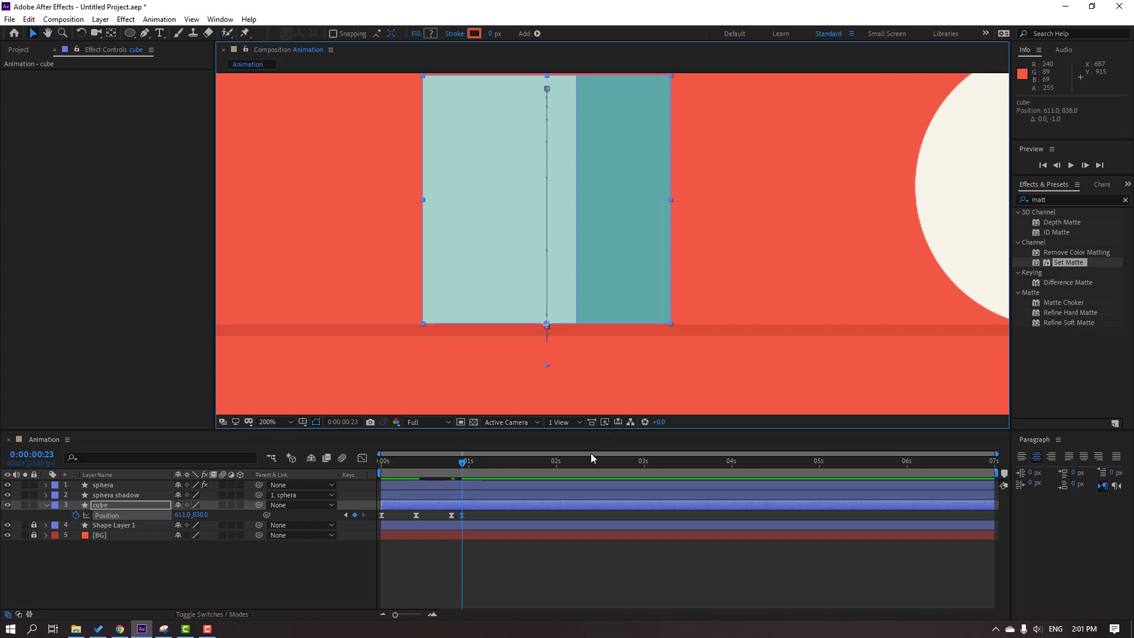
key("Up")
key("Up")
key("Up")
key("Up")
key("Up")
key("Up")
key("Up")
key("Up")
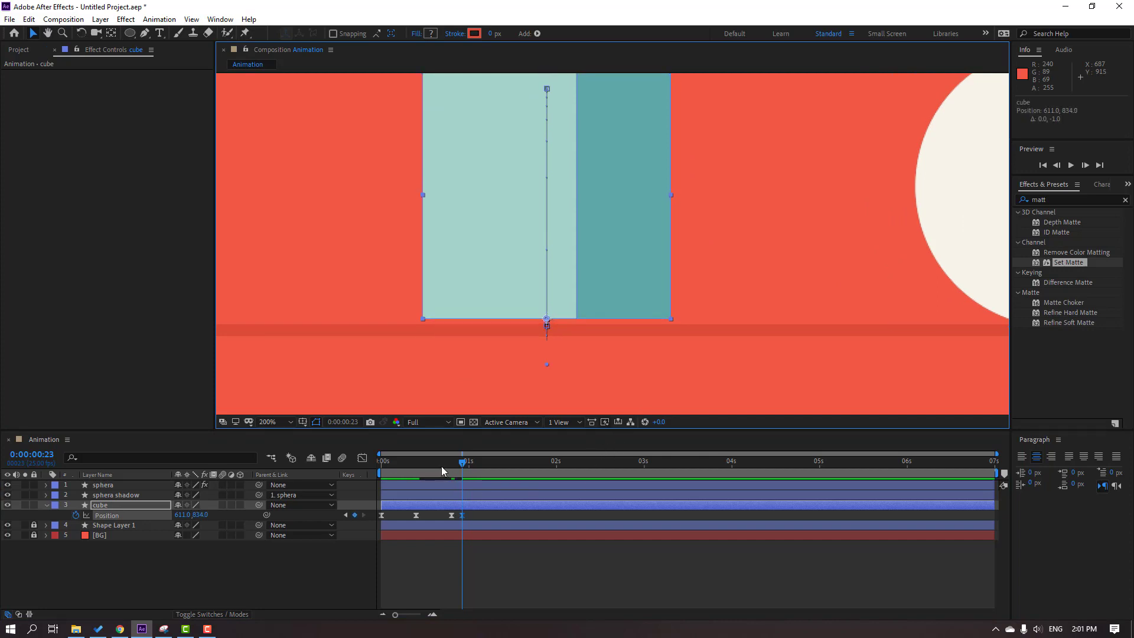
left_click_drag(441, 466, 462, 467)
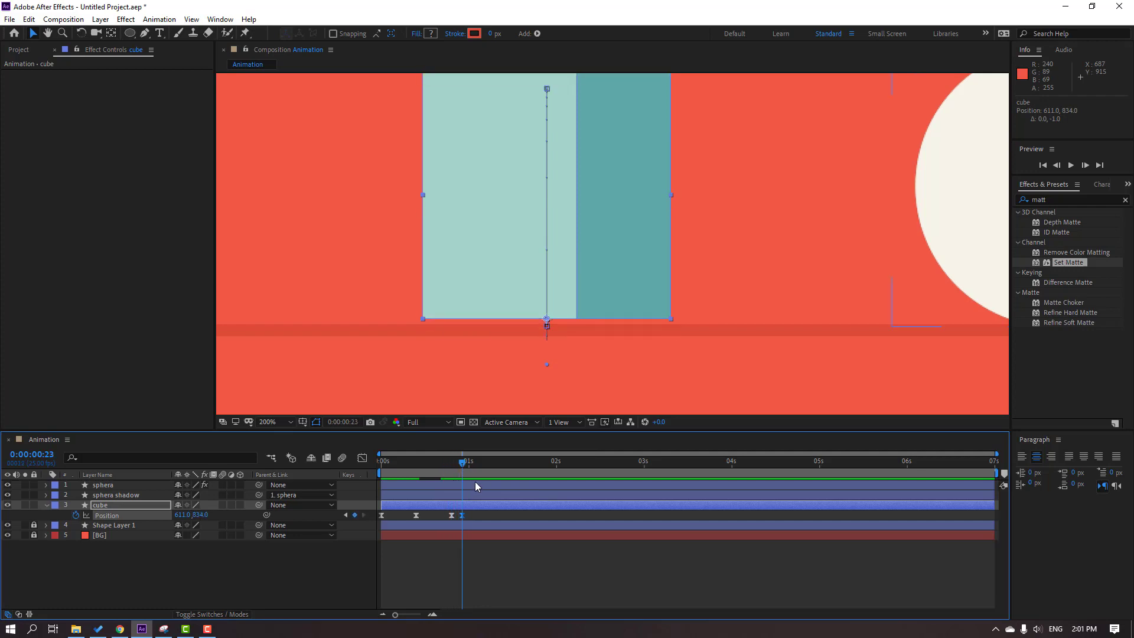
Copy the 20-frame landing keyframe to 1:01 so the cube settles back at 840
key("Page_Down")
key("Page_Down")
key("Page_Down")
left_click(484, 526)
left_click(451, 515)
key("ctrl+c")
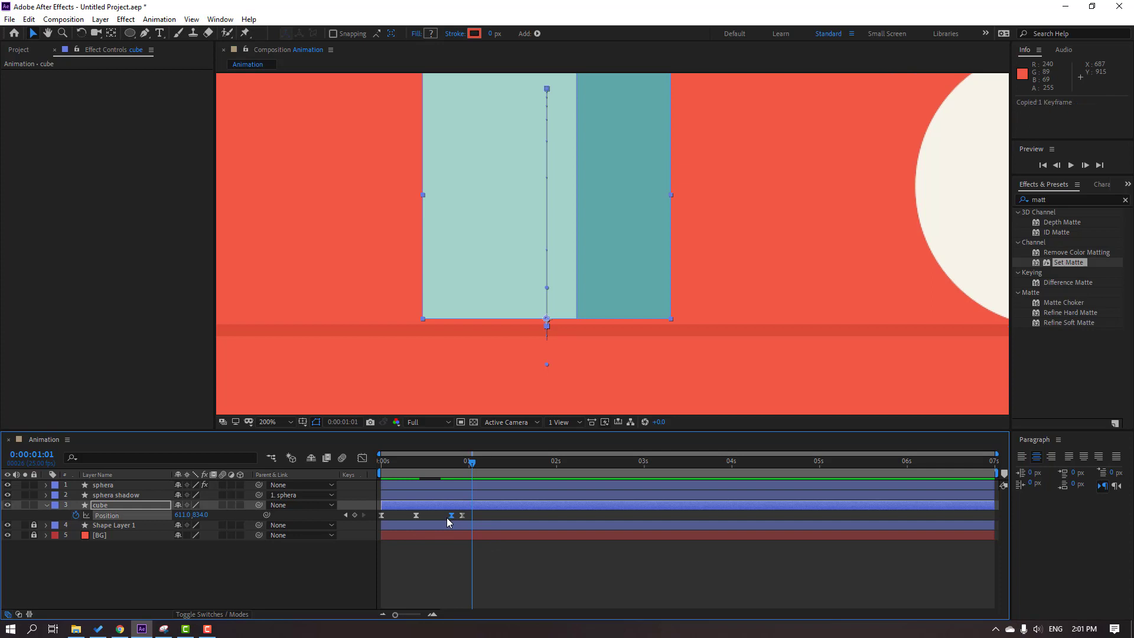
key("ctrl+v")
Preview the full cube bounce, then select its landing keyframe at 20 frames
left_click_drag(458, 461, 381, 462)
scroll(370, 336, "down", 3)
key("space")
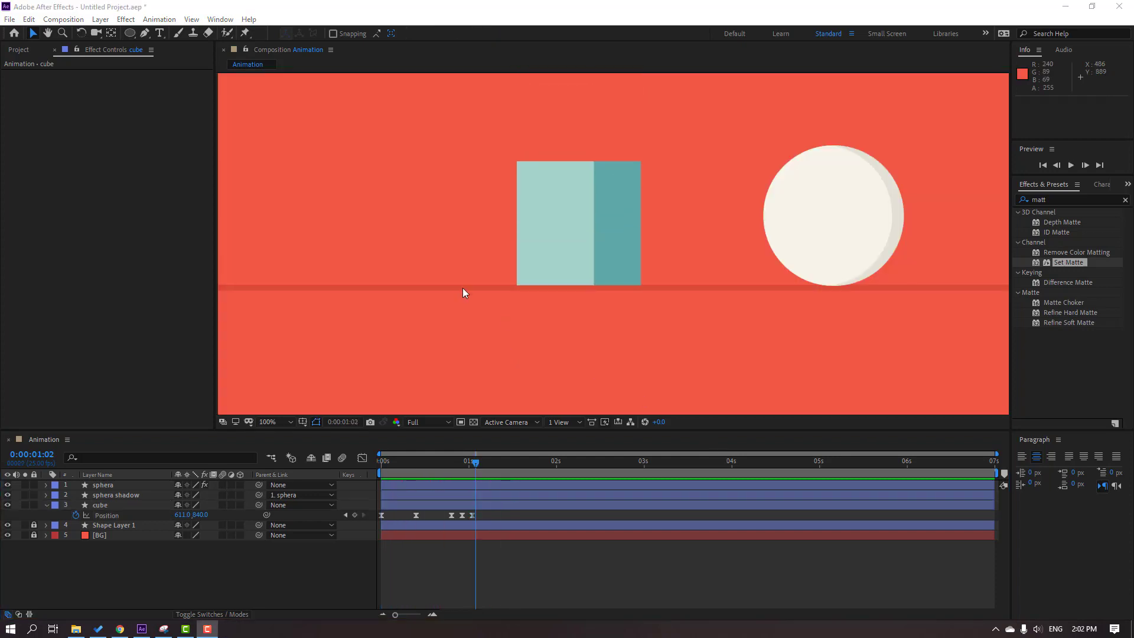
left_click(537, 352)
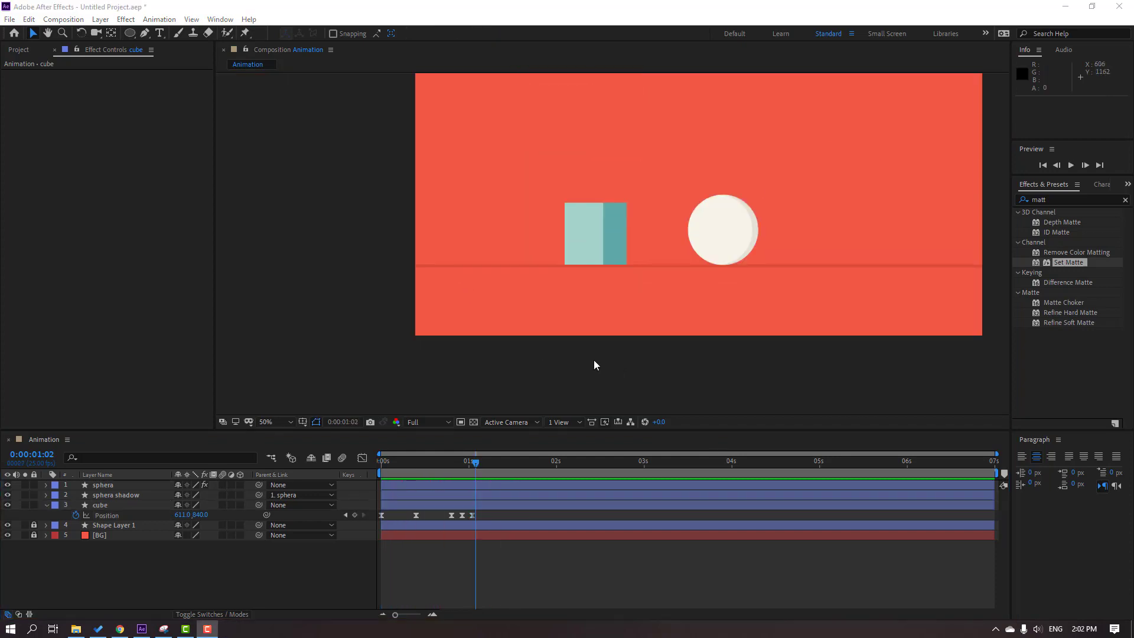
scroll(593, 359, "up", 2)
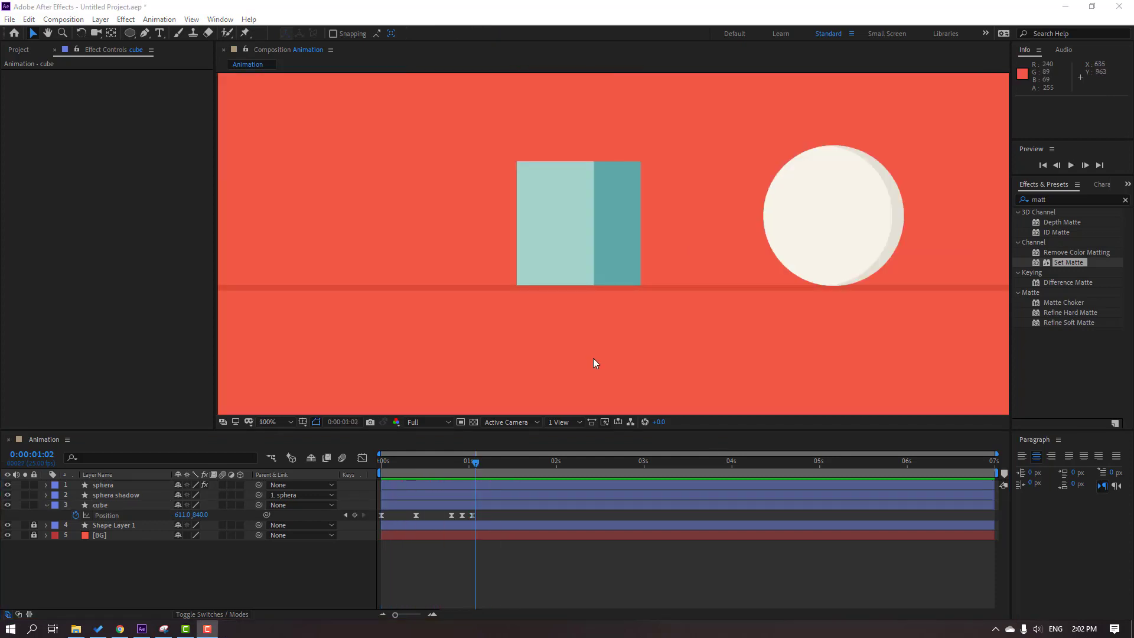
left_click(451, 515)
left_click(452, 462)
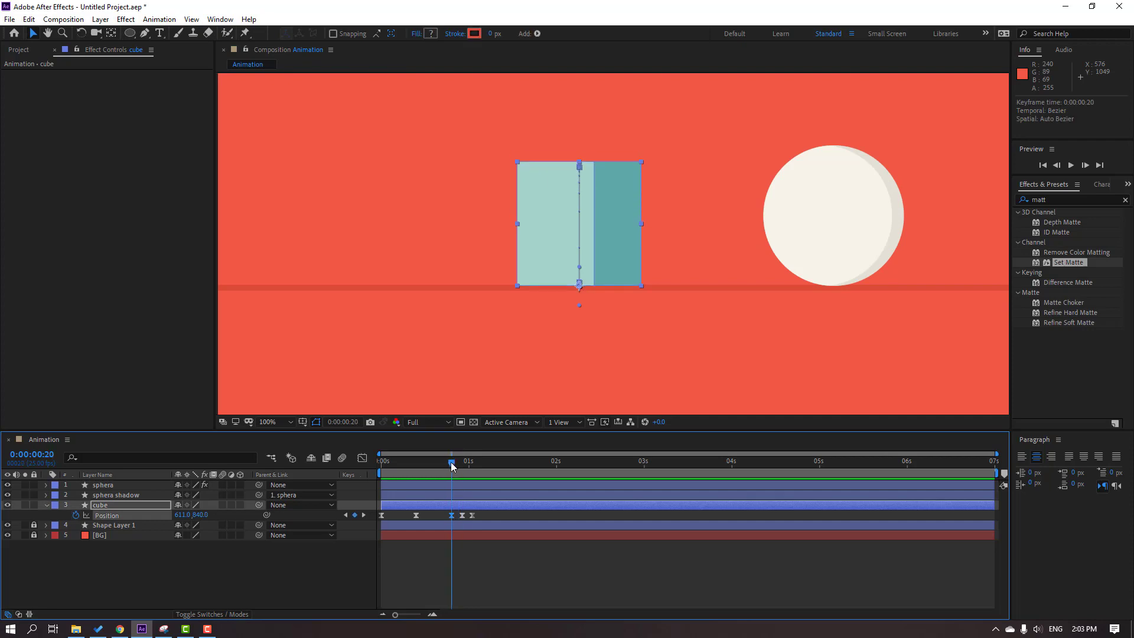
Set the cube's 20-frame keyframe to Linear spatial interpolation
right_click(451, 515)
left_click(486, 467)
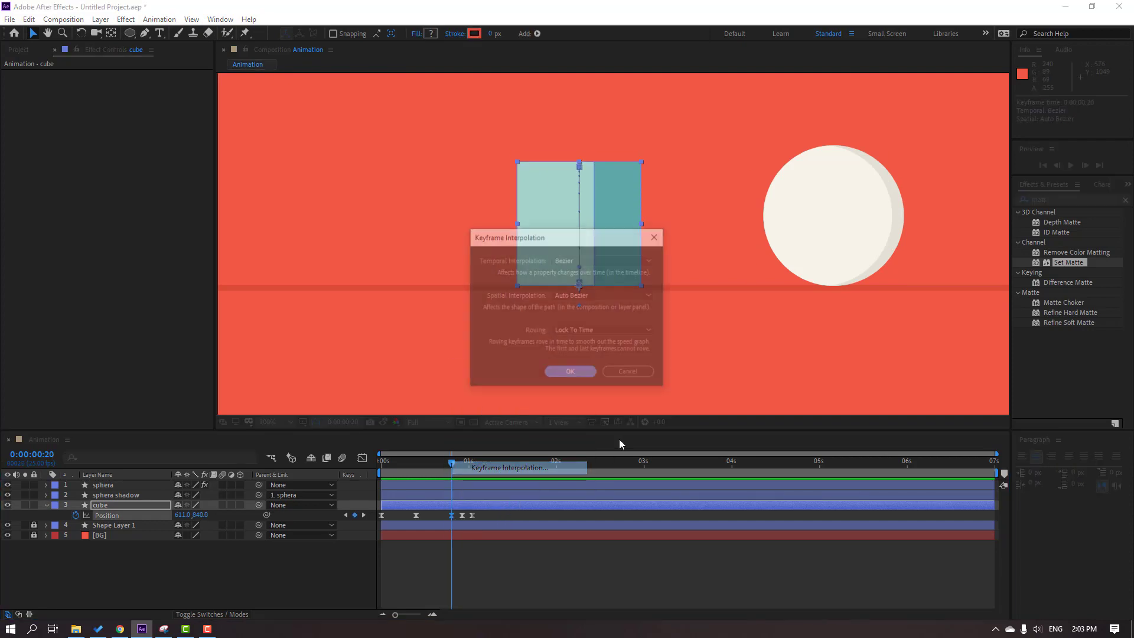
left_click(580, 296)
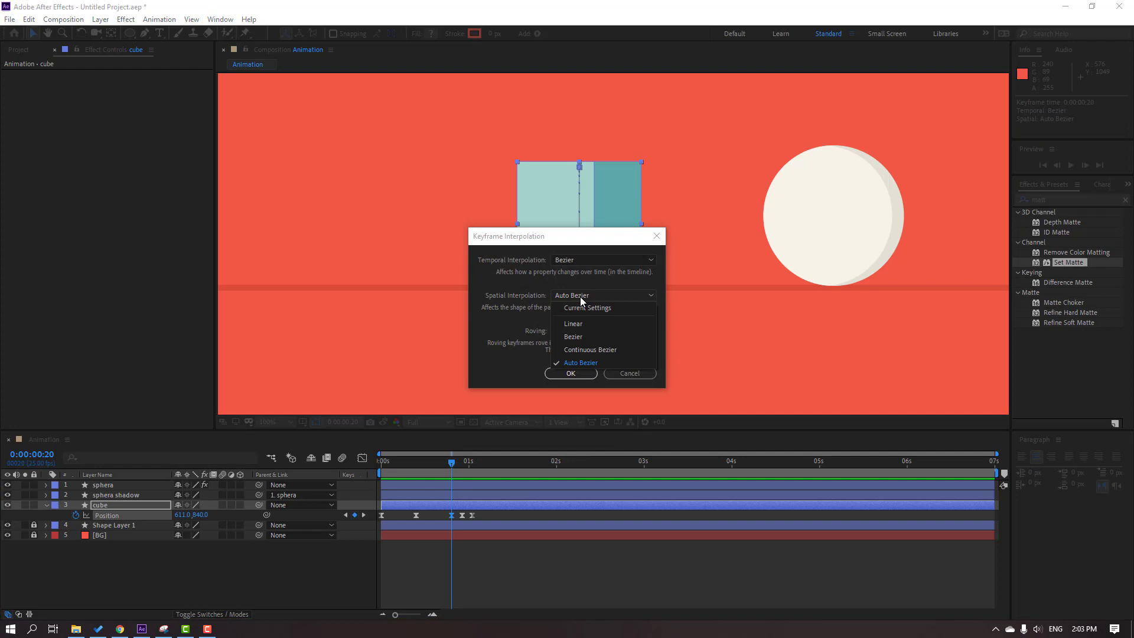
left_click(566, 327)
left_click(572, 373)
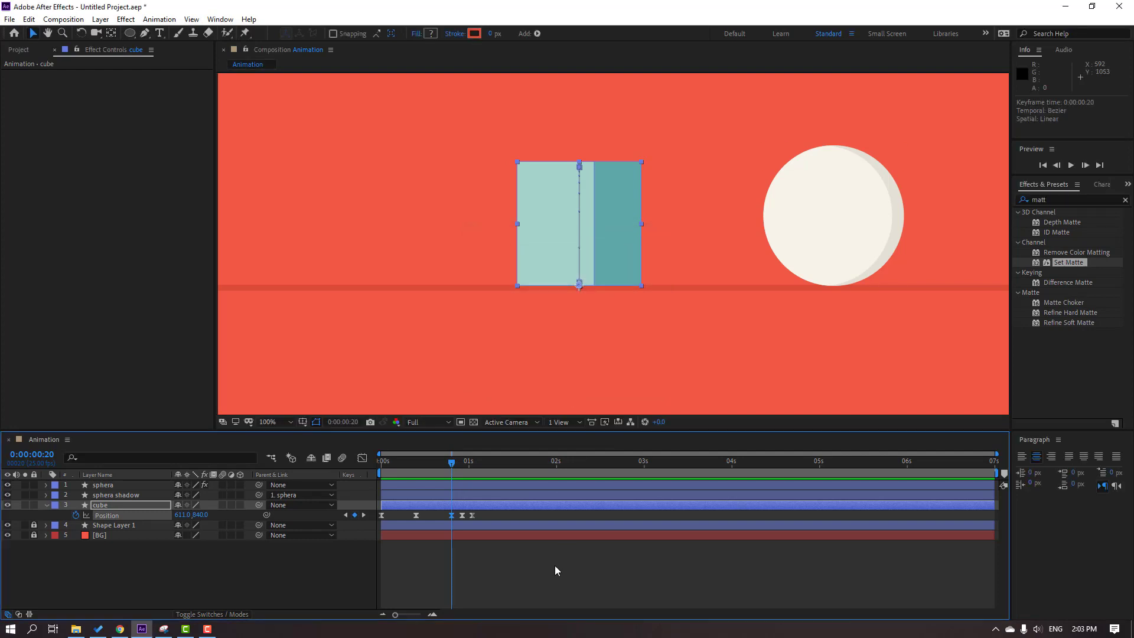
End the work area at 1:08 and preview the cube's jump and rebound
left_click(555, 570)
key("space")
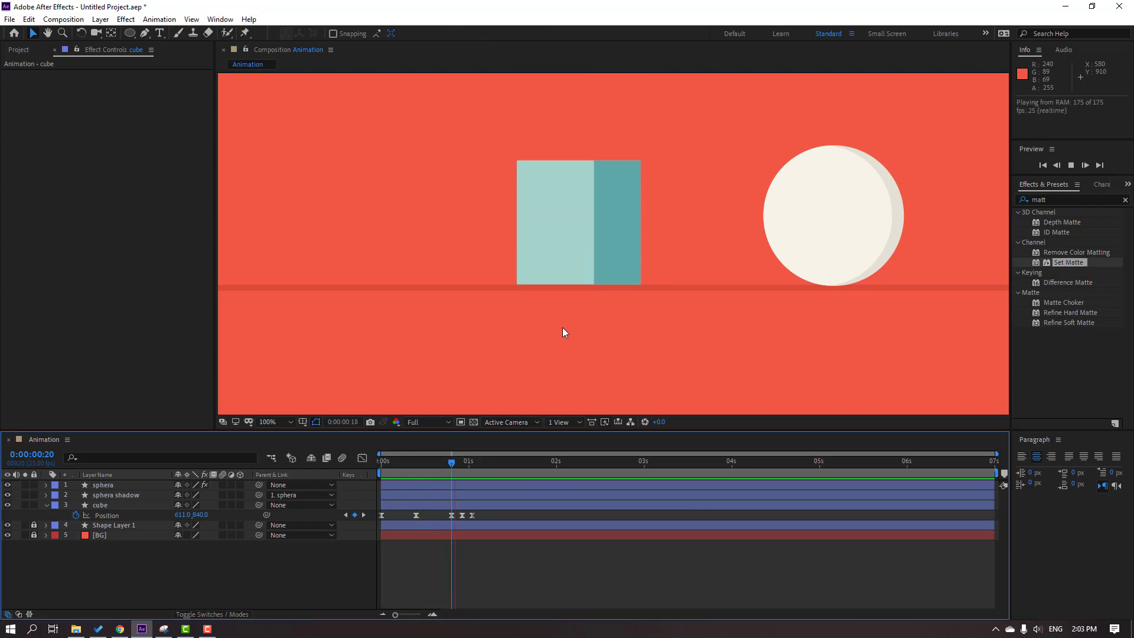
key("period")
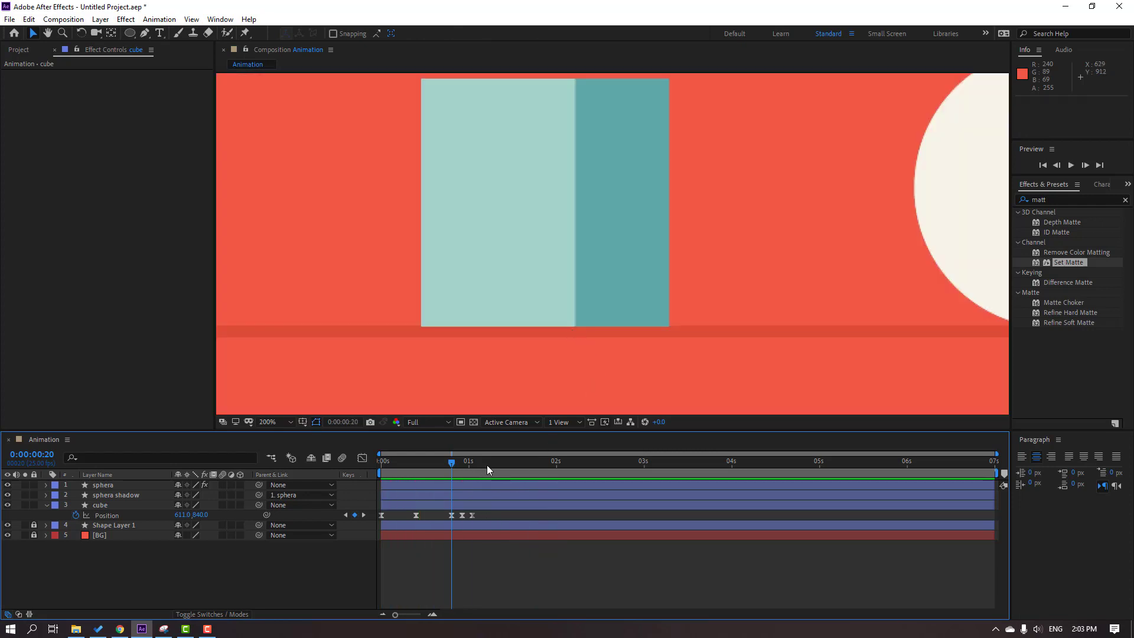
left_click(497, 470)
key("n")
key("space")
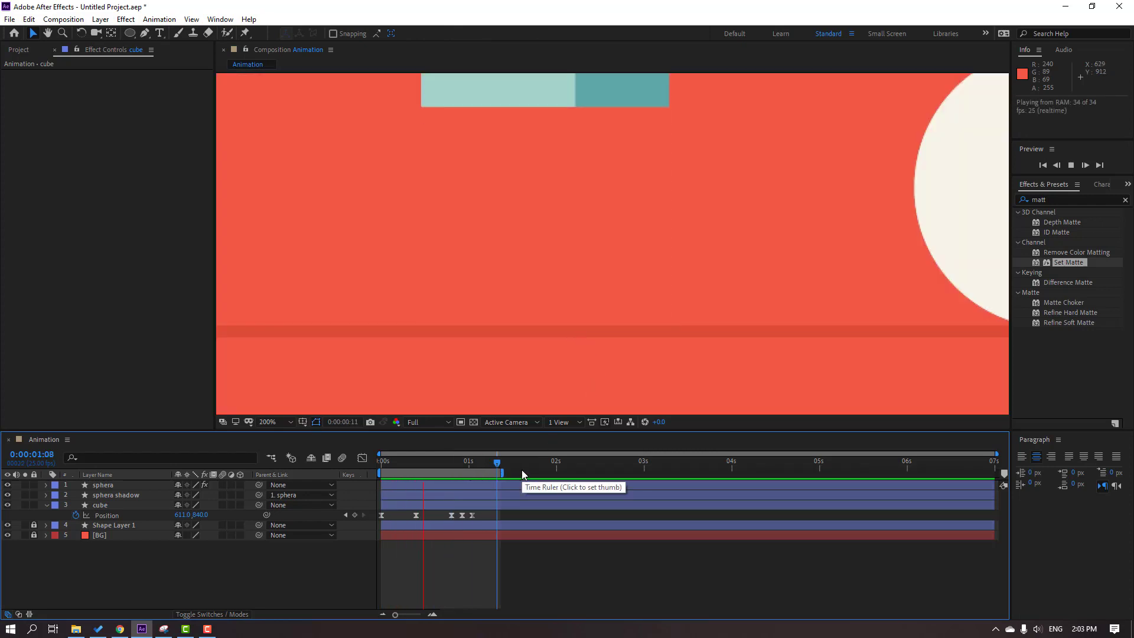
scroll(487, 357, "down", 2)
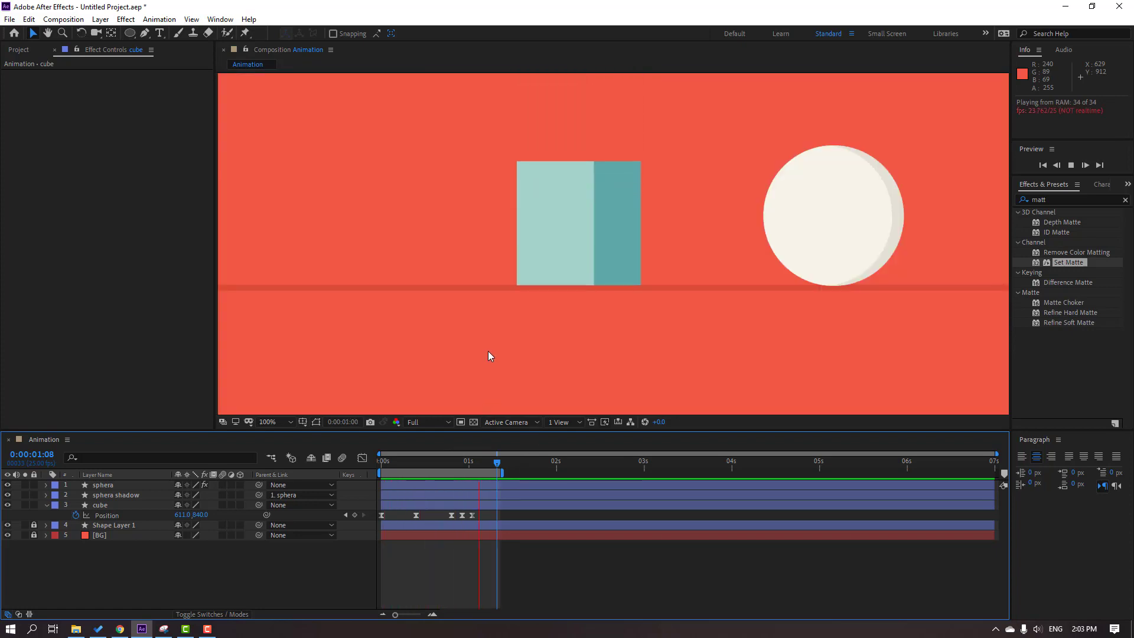
scroll(488, 350, "down", 2)
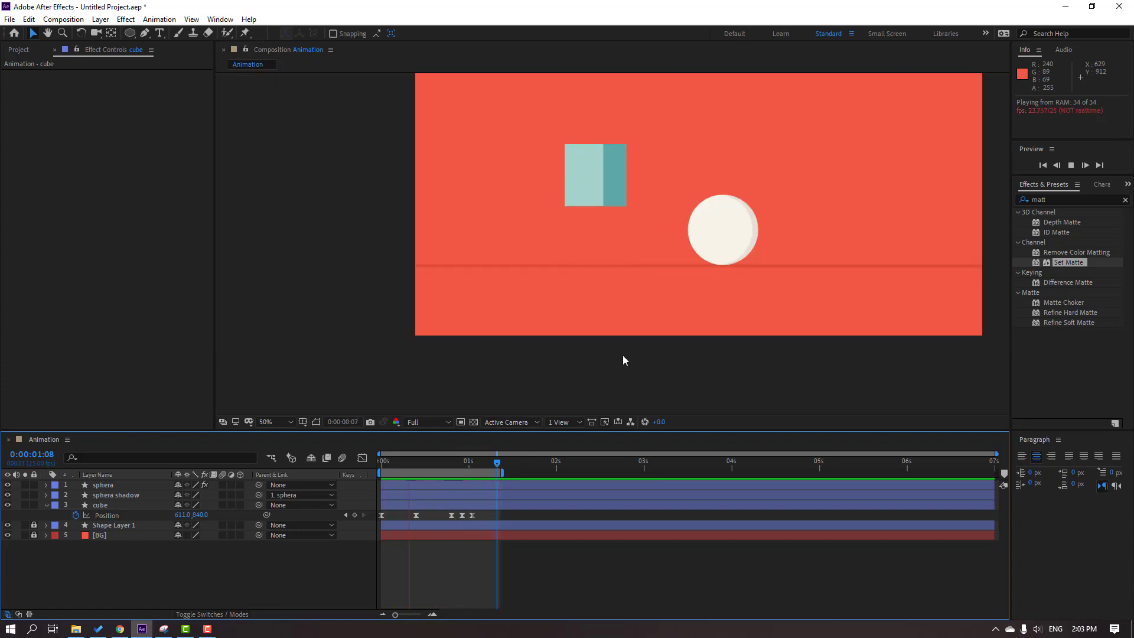
scroll(717, 317, "up", 2)
key("space")
left_click(470, 465)
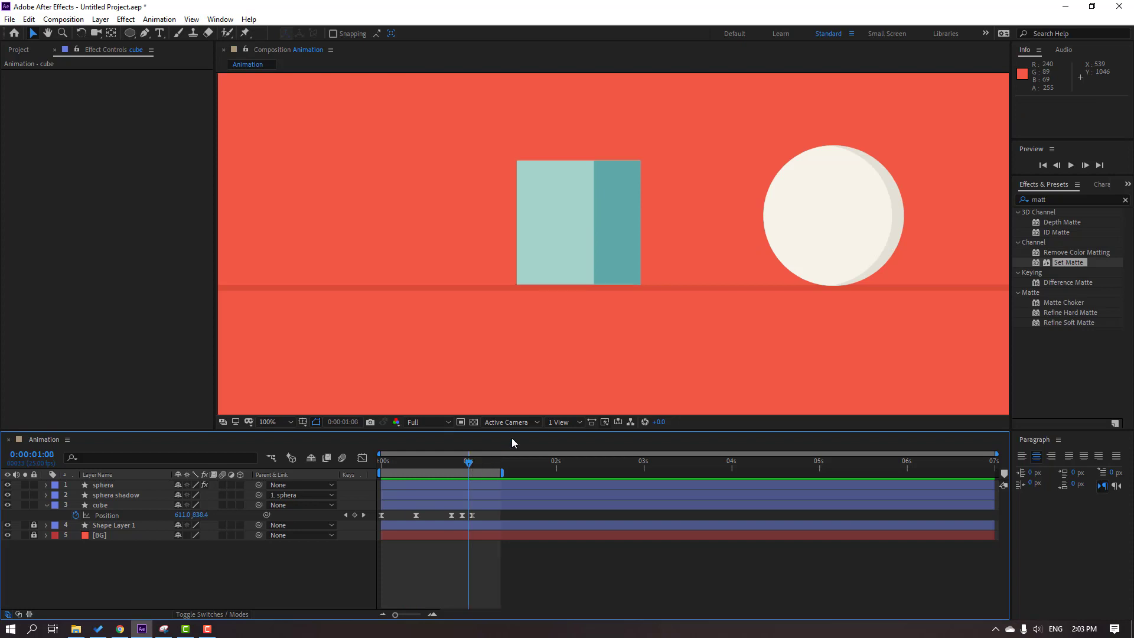
left_click(107, 488)
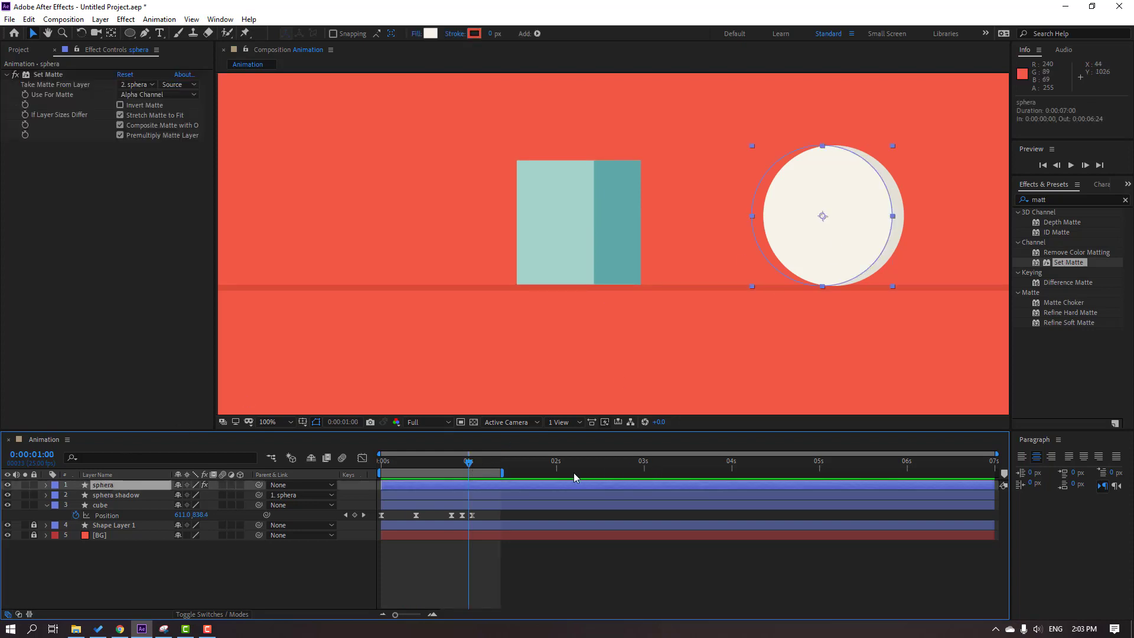
Key the sphere's Position at frame 20, lift it to 713 at frame 23, back to 722 at 1:01
left_click_drag(469, 464, 451, 464)
key("period")
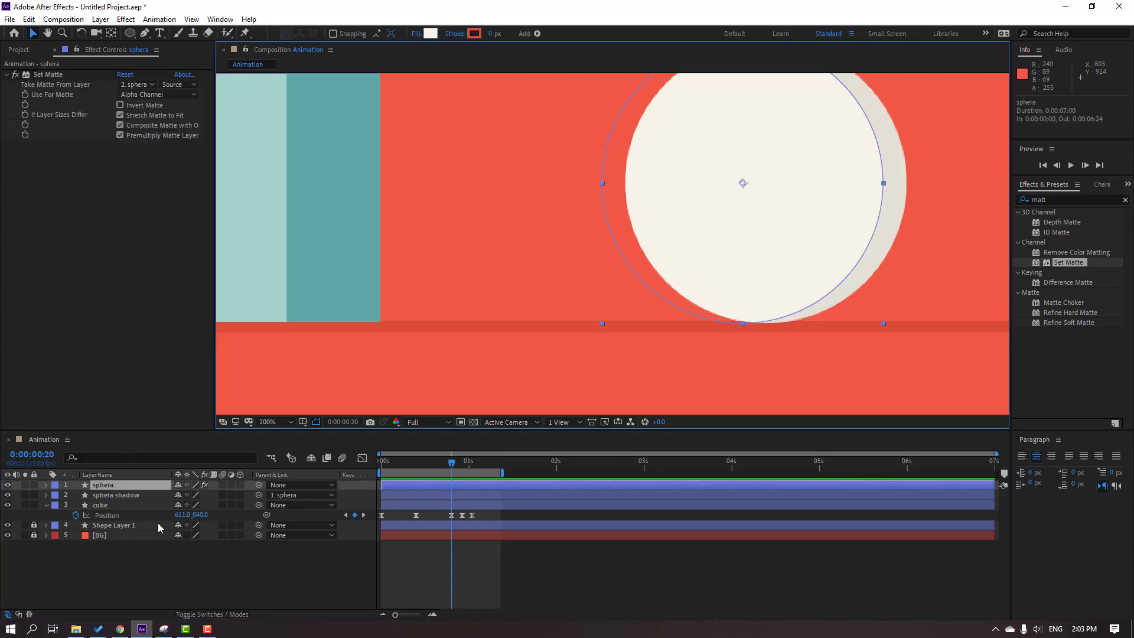
key("alt+shift+p")
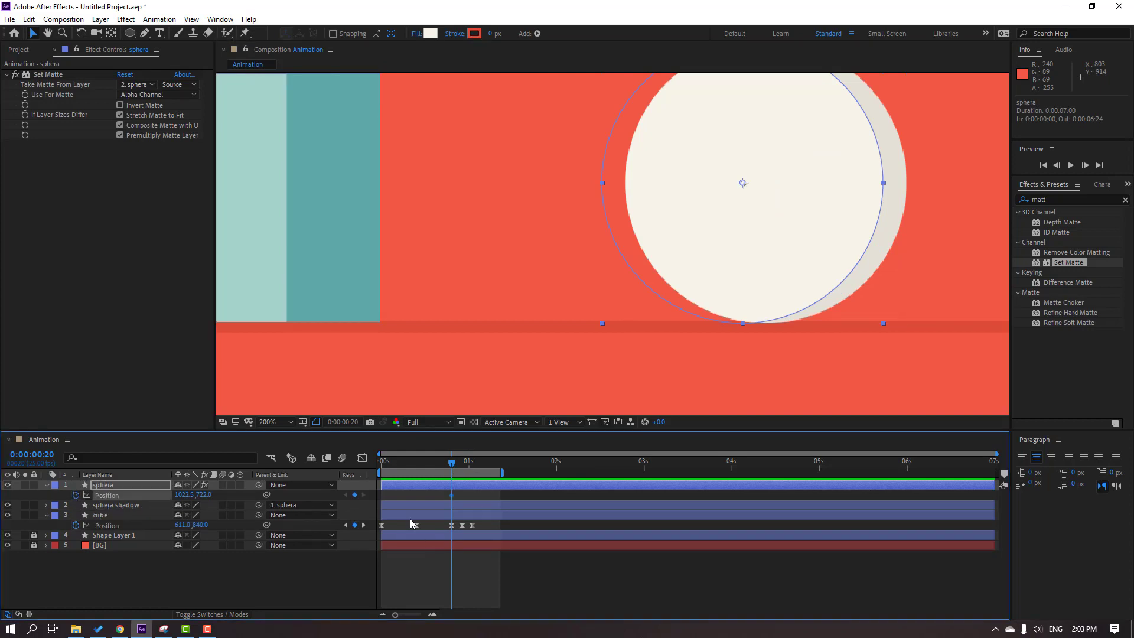
left_click_drag(452, 466, 466, 467)
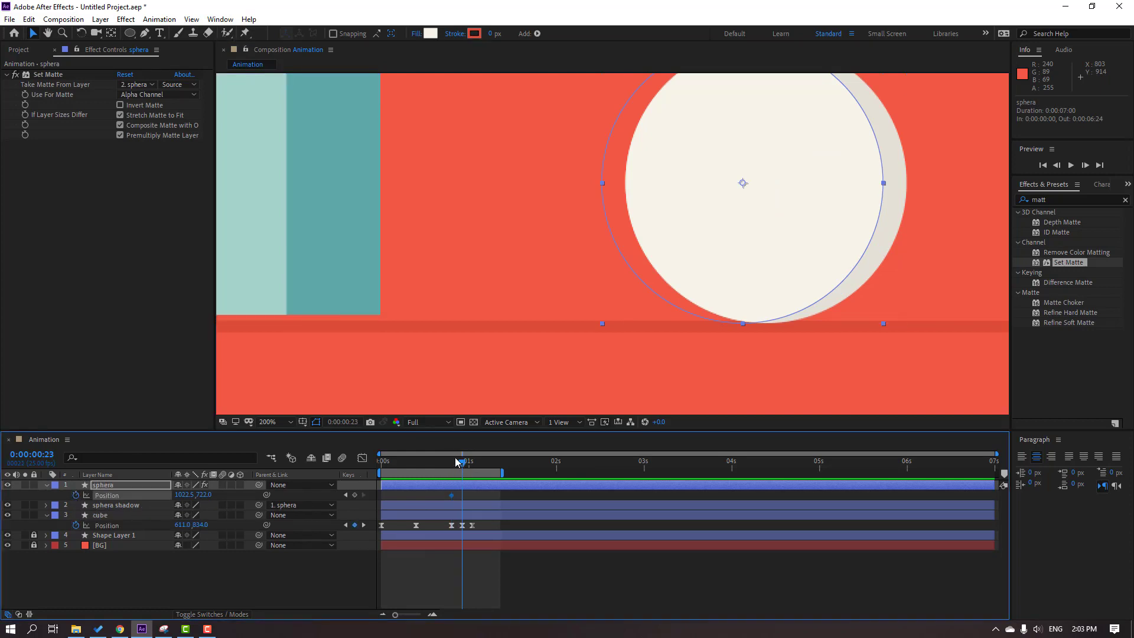
key("Up")
key("Up")
key("Up")
key("Up")
key("Up")
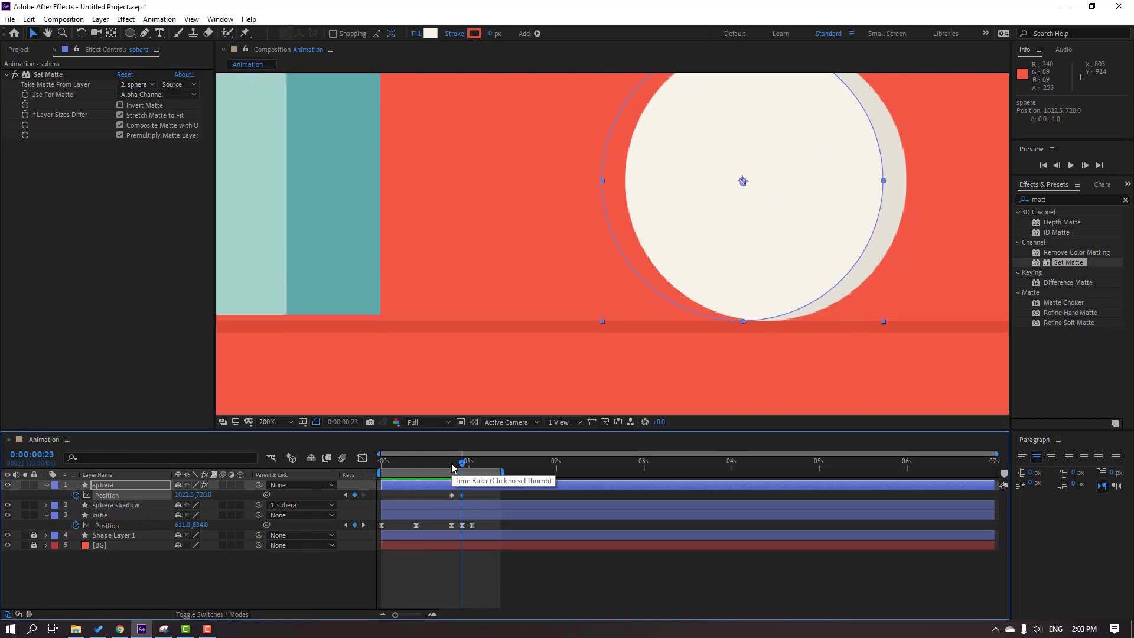
key("Up")
key("Up")
key("Up")
key("Up")
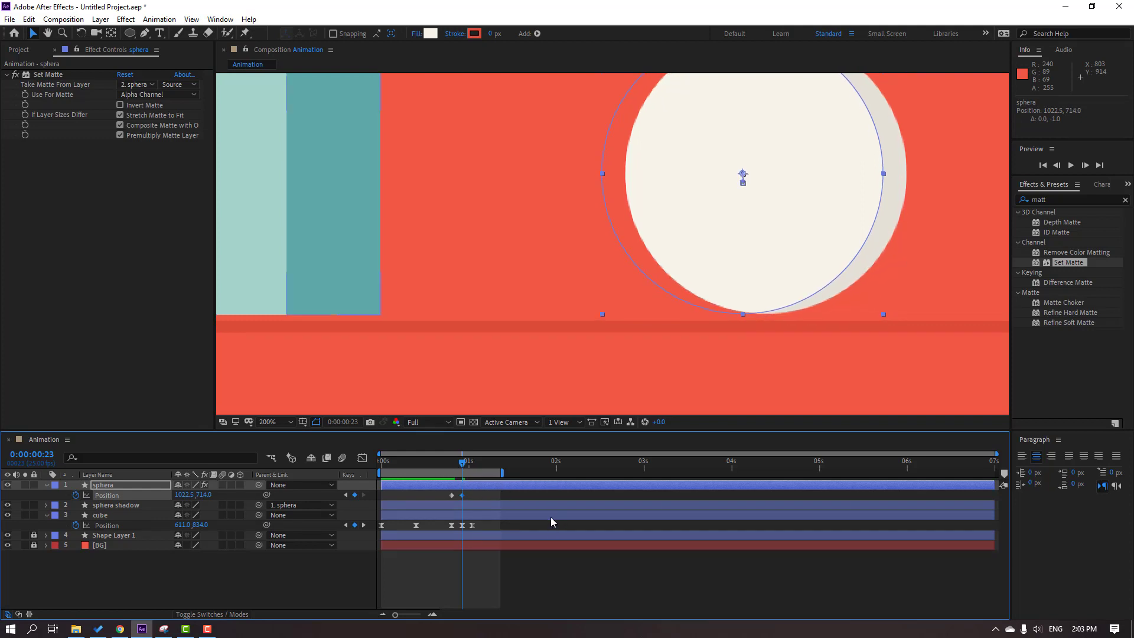
left_click(466, 465)
left_click_drag(467, 464, 471, 465)
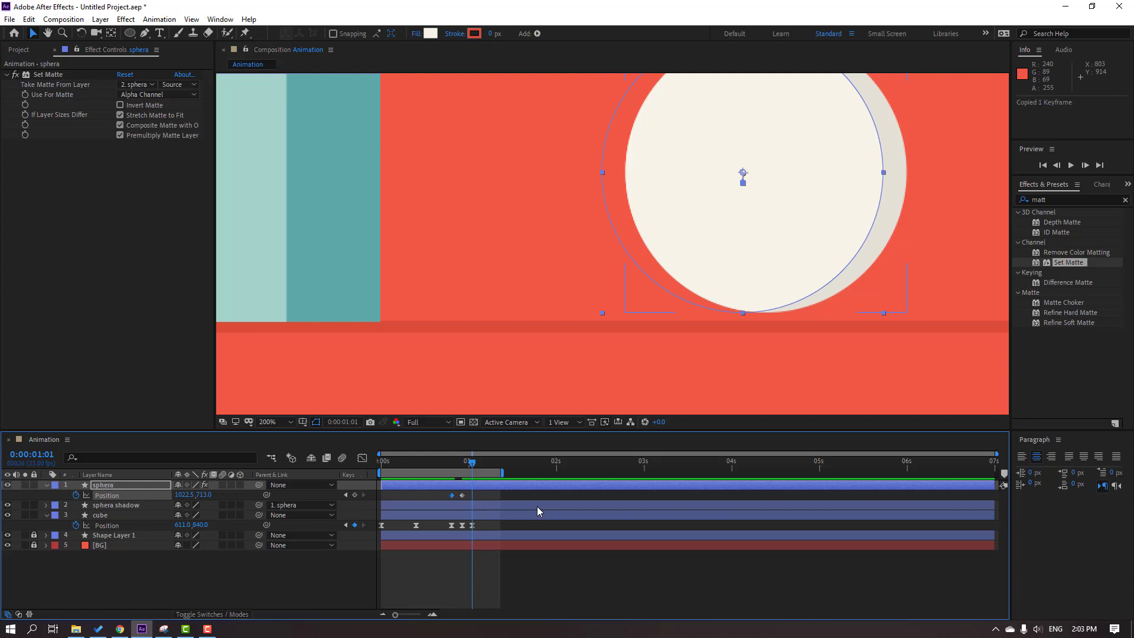
key("Down")
key("Down")
key("Down")
key("Down")
key("Down")
key("Down")
key("Down")
key("Down")
key("Down")
Apply Easy Ease to the sphere's three Position keyframes and play the bounce
left_click_drag(490, 495, 451, 497)
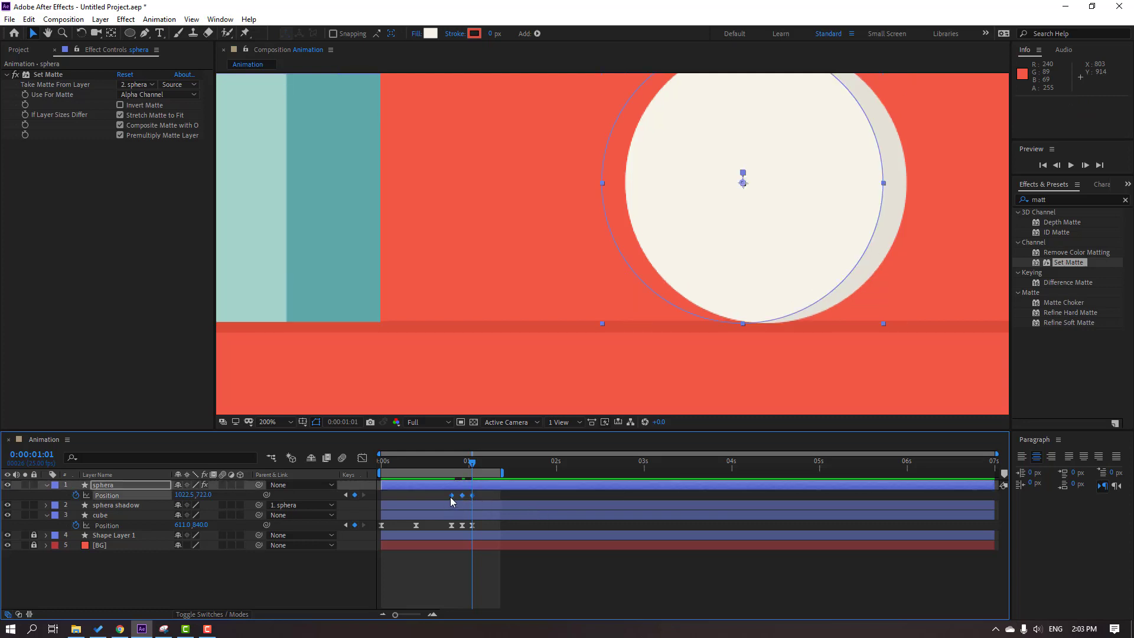
right_click(452, 495)
mouse_move(554, 489)
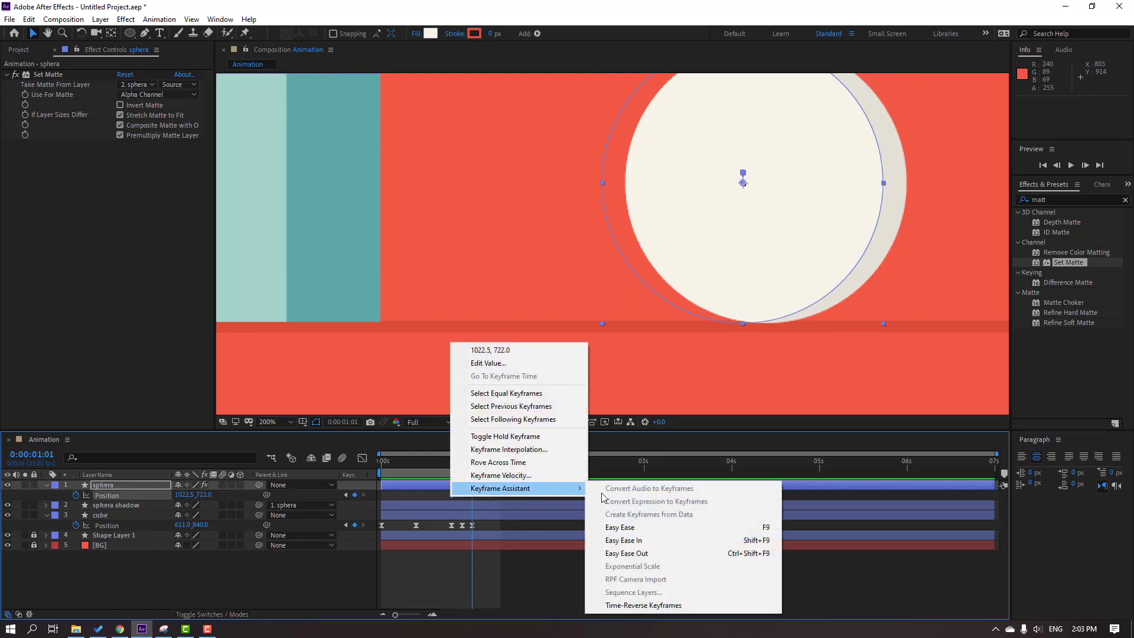
left_click(620, 527)
key("space")
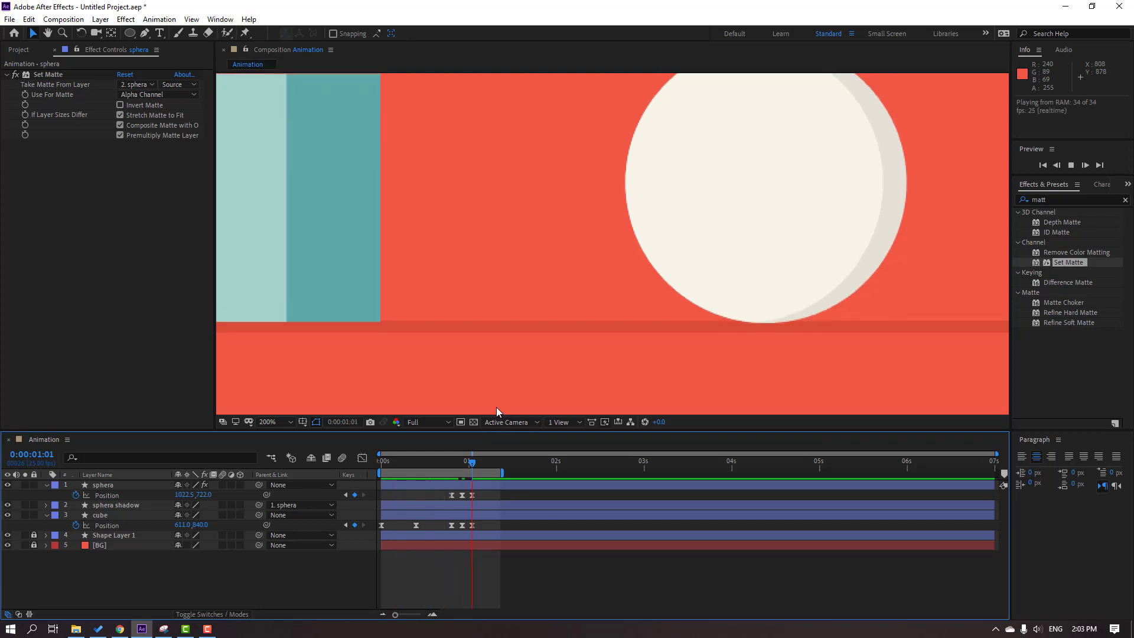
Replay the sphere's eased bounce and return the current time to 1:01
scroll(493, 401, "down", 3)
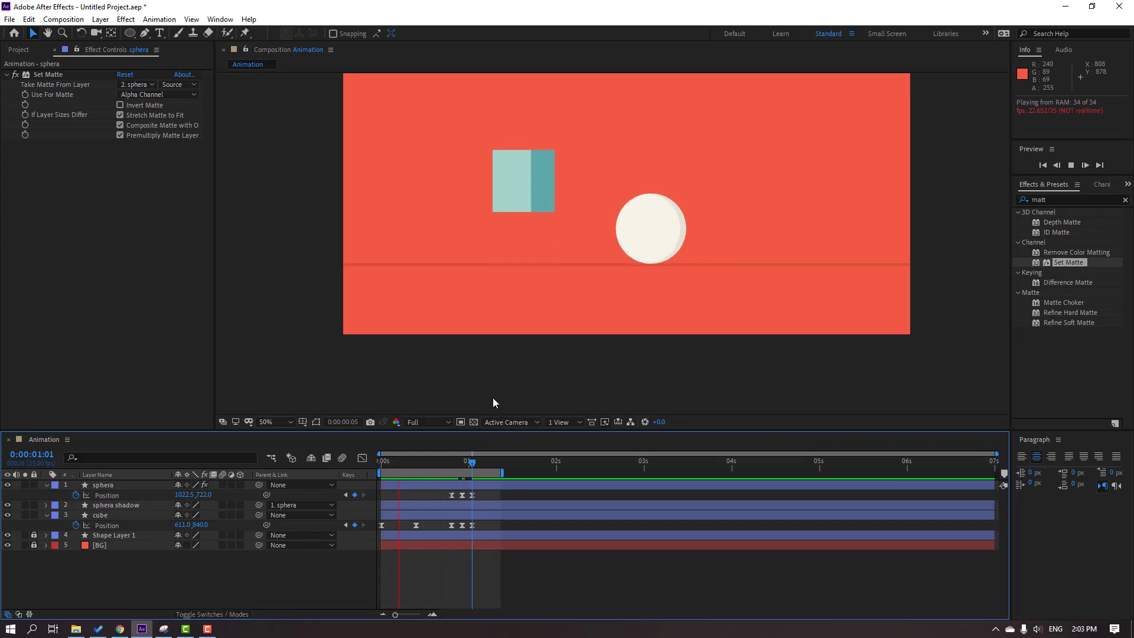
scroll(493, 402, "down", 2)
scroll(679, 392, "up", 5)
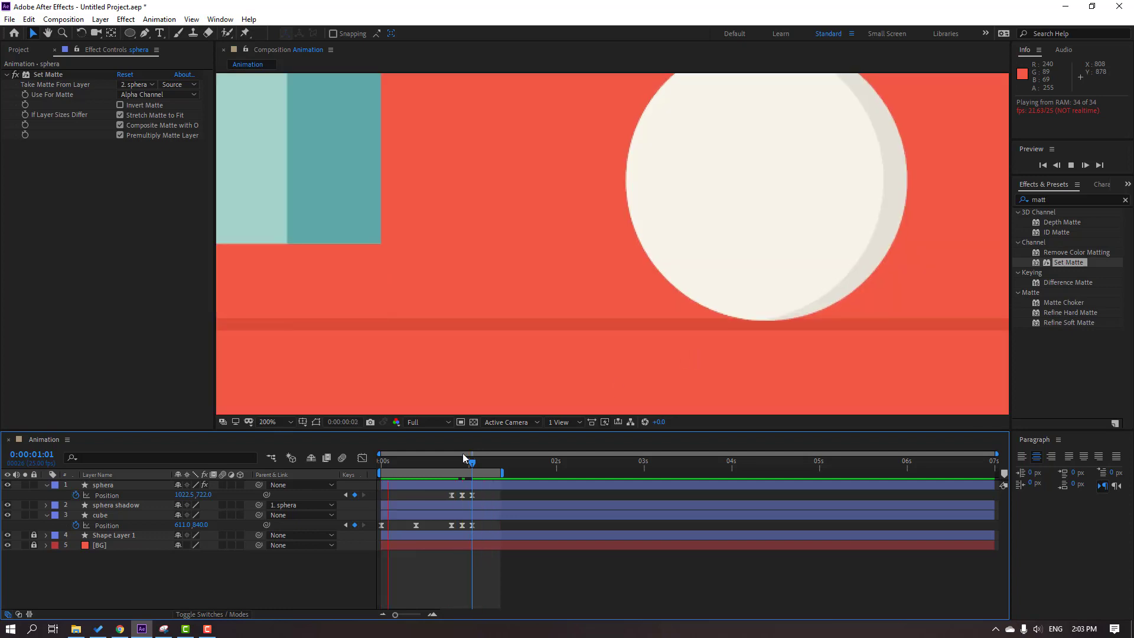
key("space")
left_click(462, 459)
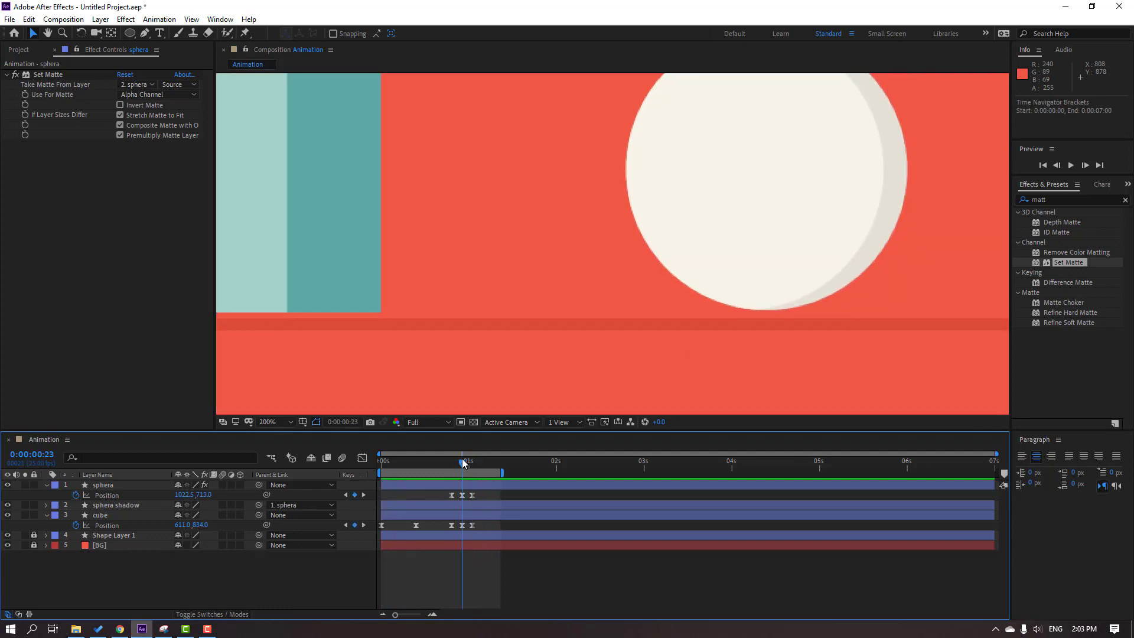
left_click(463, 494)
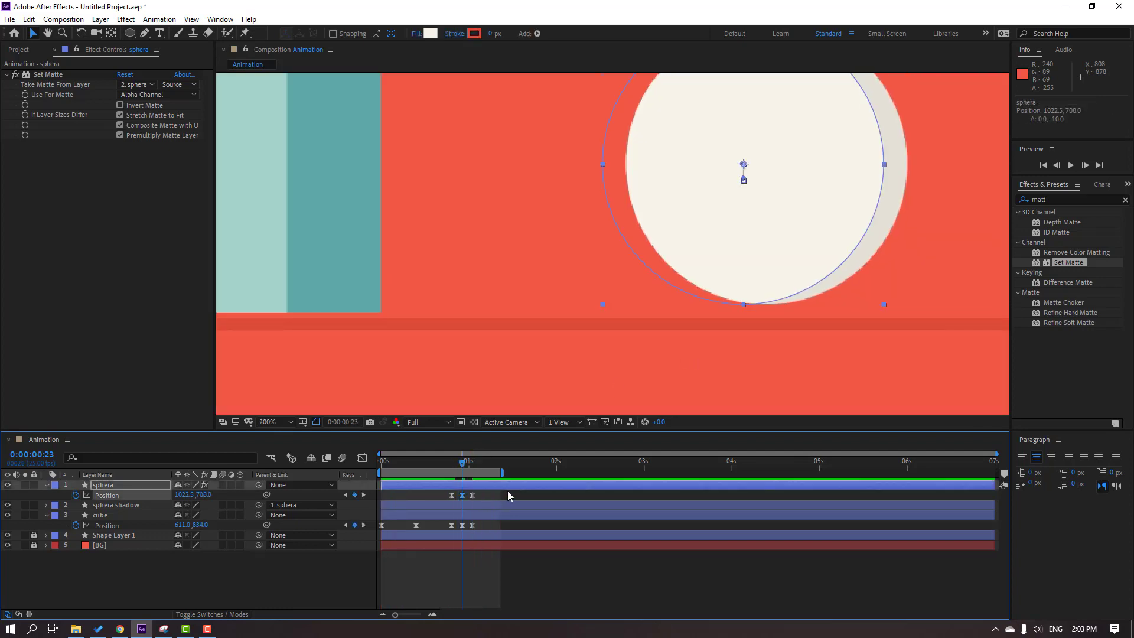
scroll(619, 273, "down", 4)
key("space")
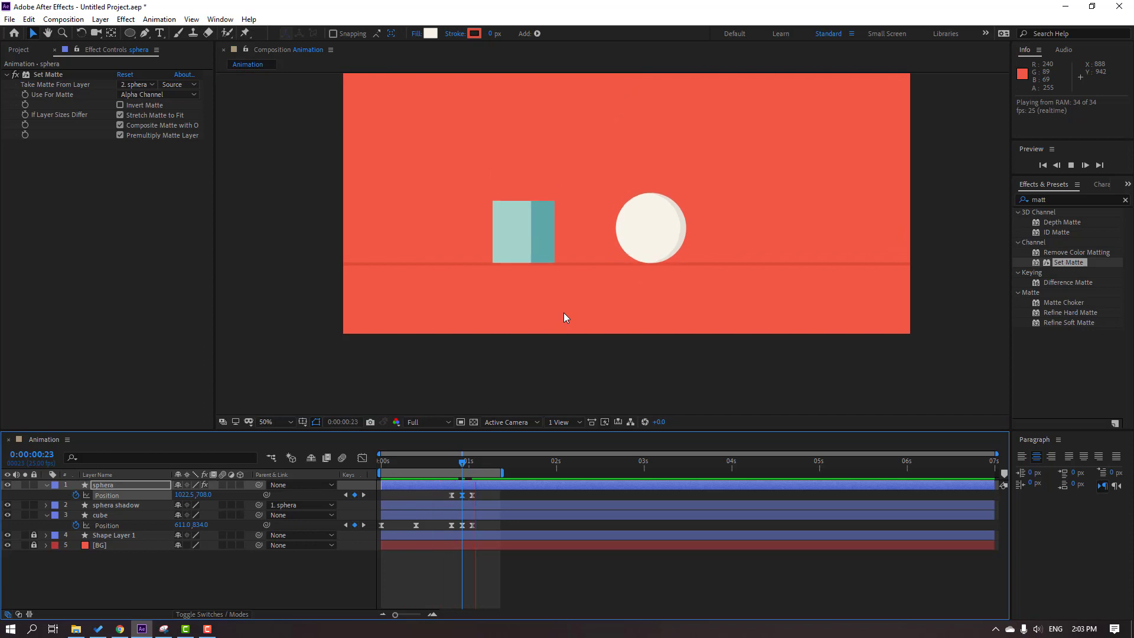
scroll(770, 259, "up", 3)
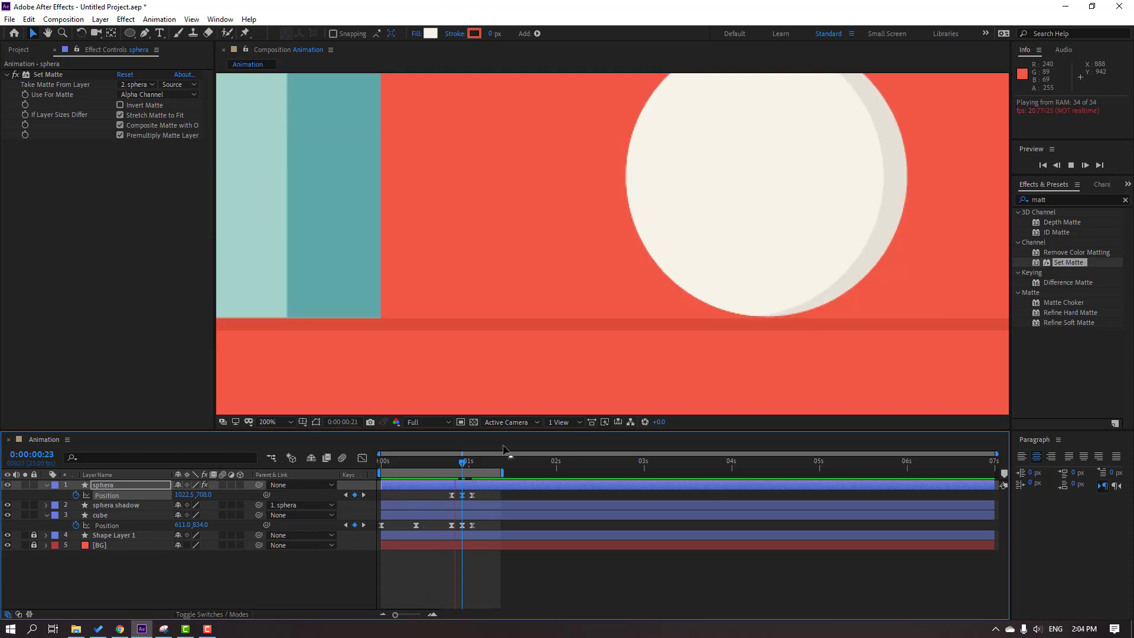
left_click_drag(460, 462, 472, 463)
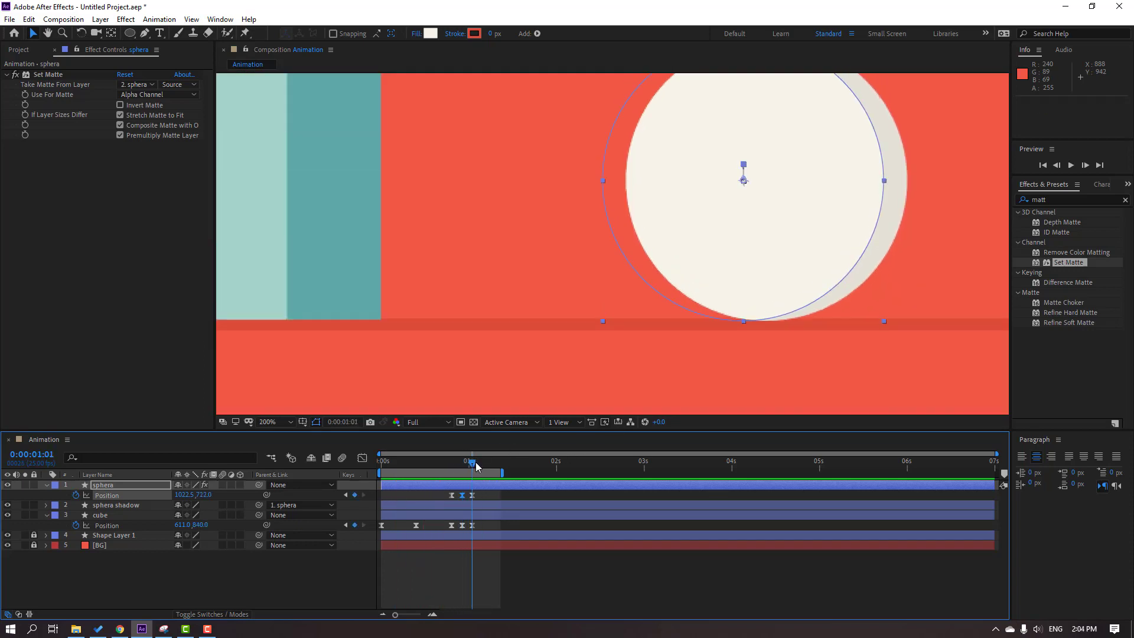
left_click(484, 497)
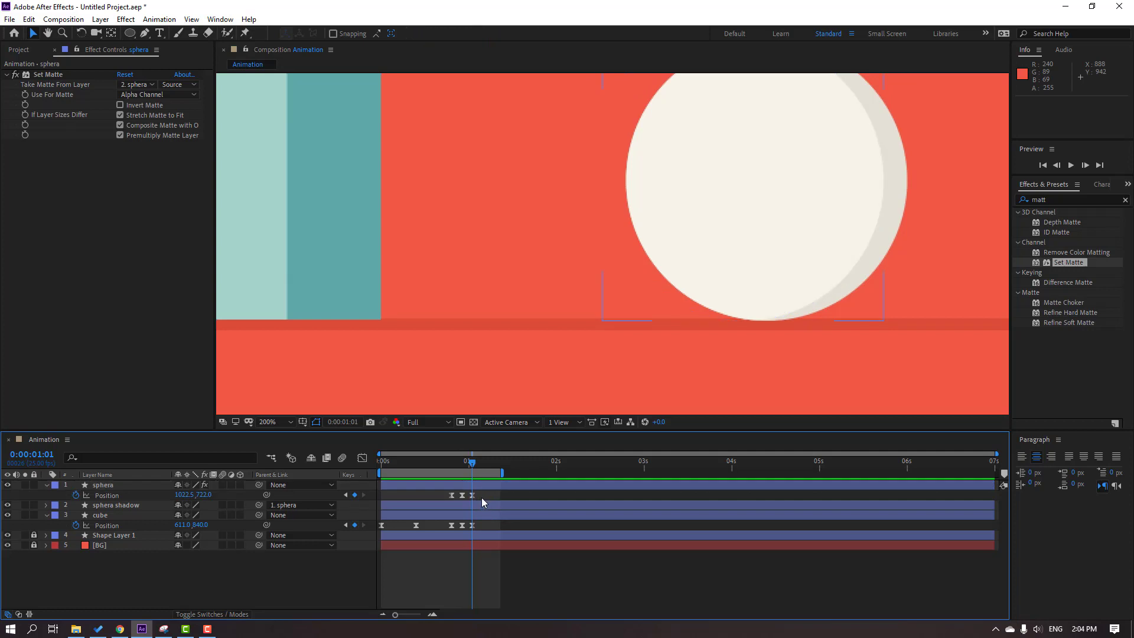
At 1:04, lift the sphere to 716 for a smaller second hop
key("Page_Down")
key("Page_Down")
key("Page_Down")
left_click(501, 487)
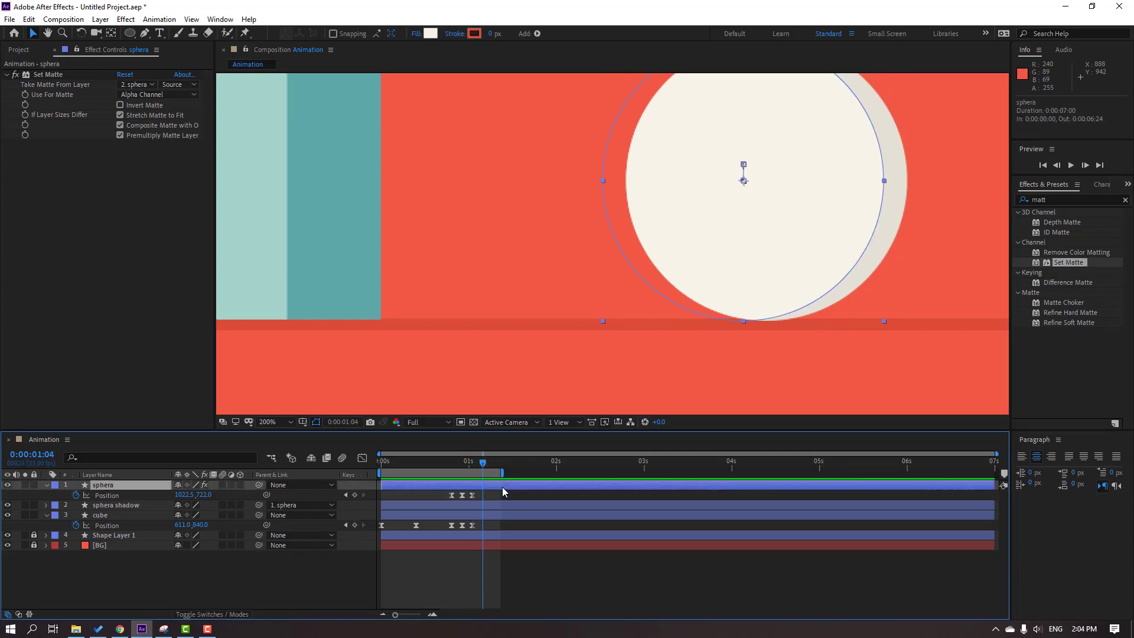
key("Up")
key("Up")
key("Up")
key("Up")
key("Up")
key("Up")
key("Up")
key("Up")
key("Up")
key("Up")
key("Up")
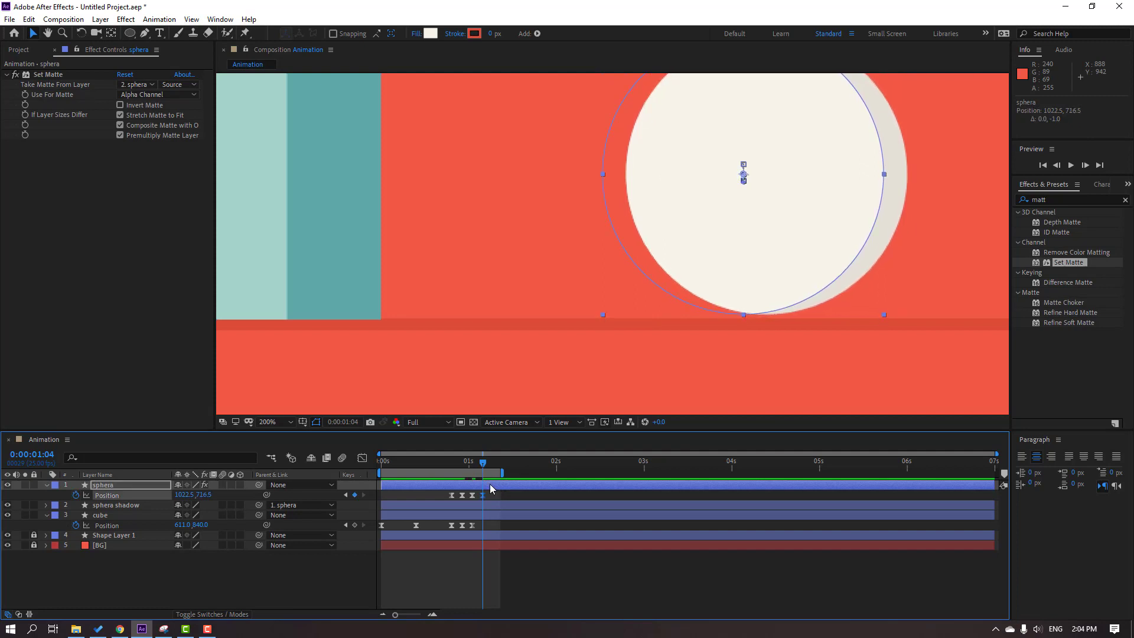
key("Up")
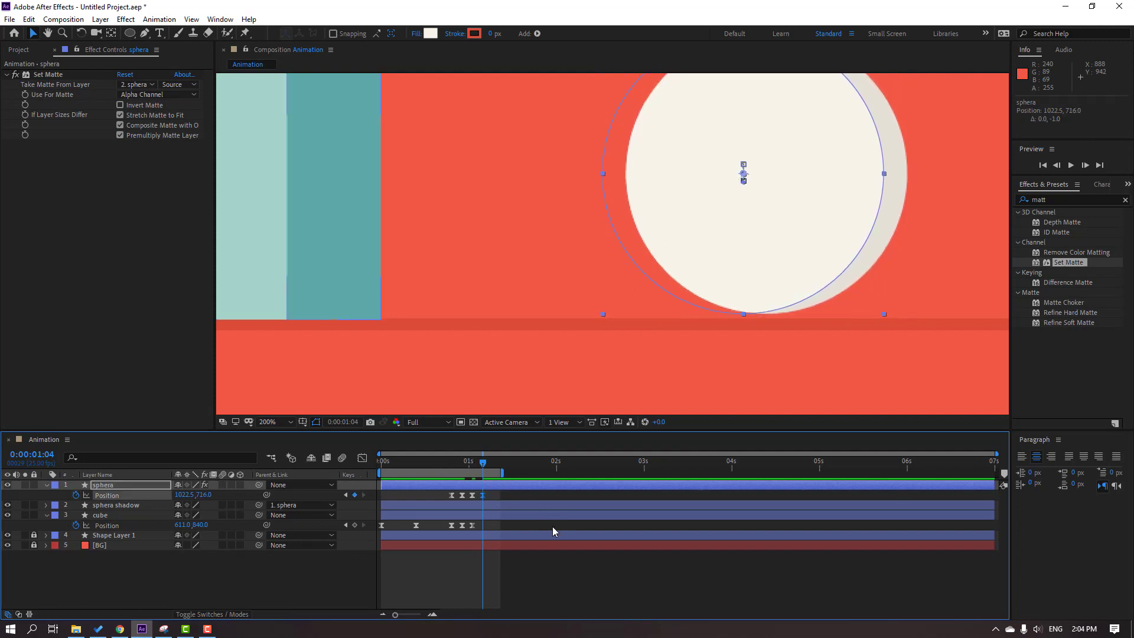
Copy the resting keyframe to 1:07 so the sphere settles at 722, then preview
key("Page_Down")
key("Page_Down")
key("Page_Down")
left_click(452, 495)
key("ctrl+c")
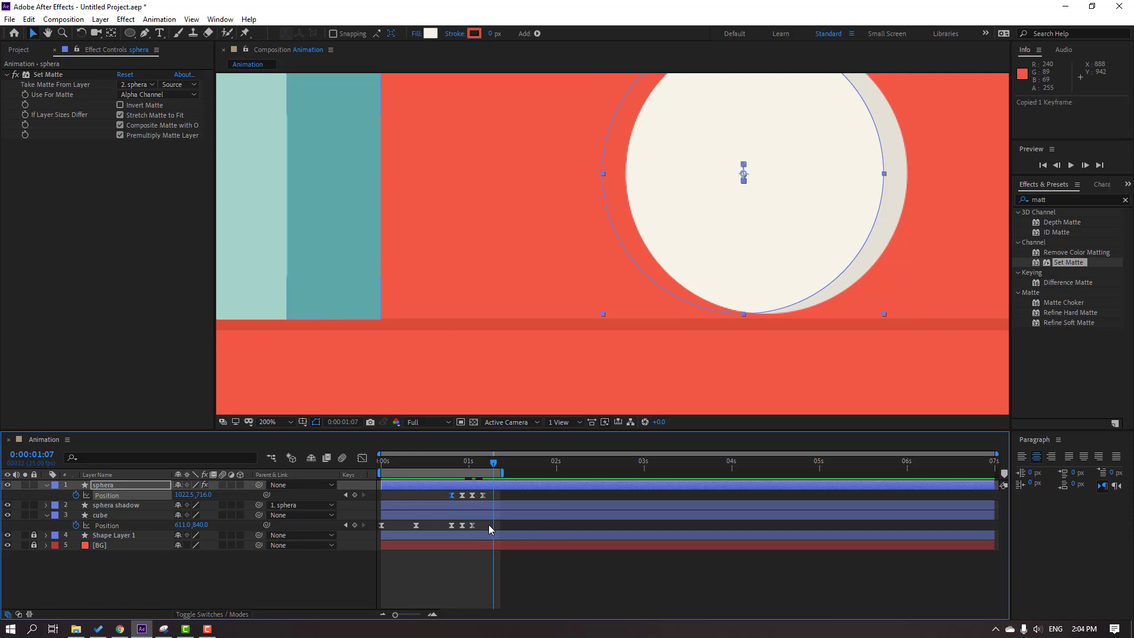
key("ctrl+v")
key("comma")
key("space")
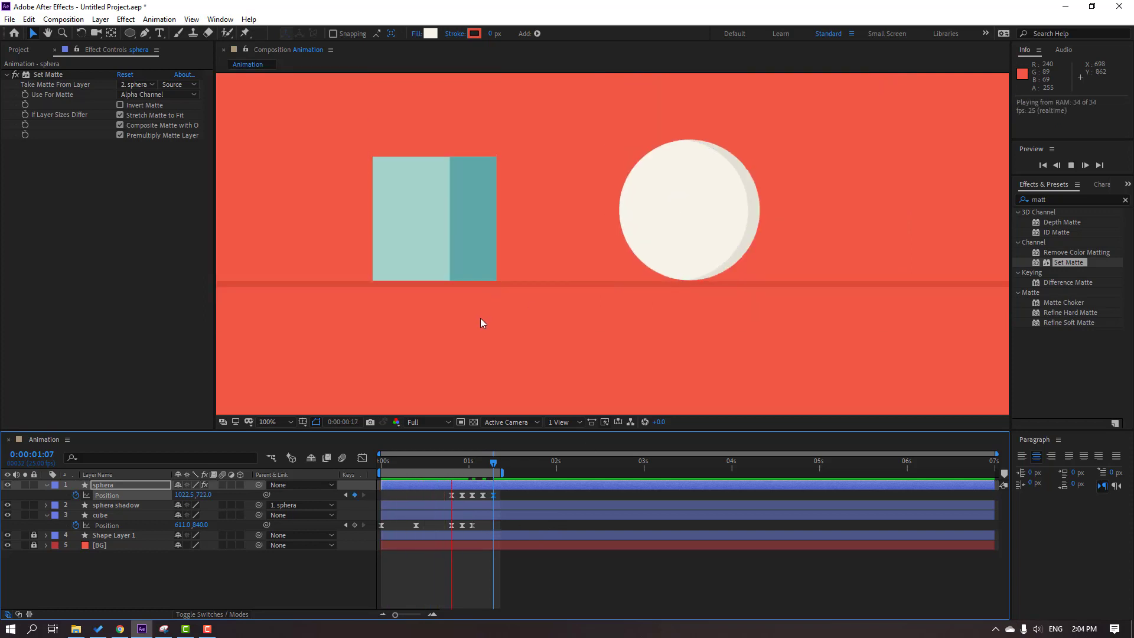
key("comma")
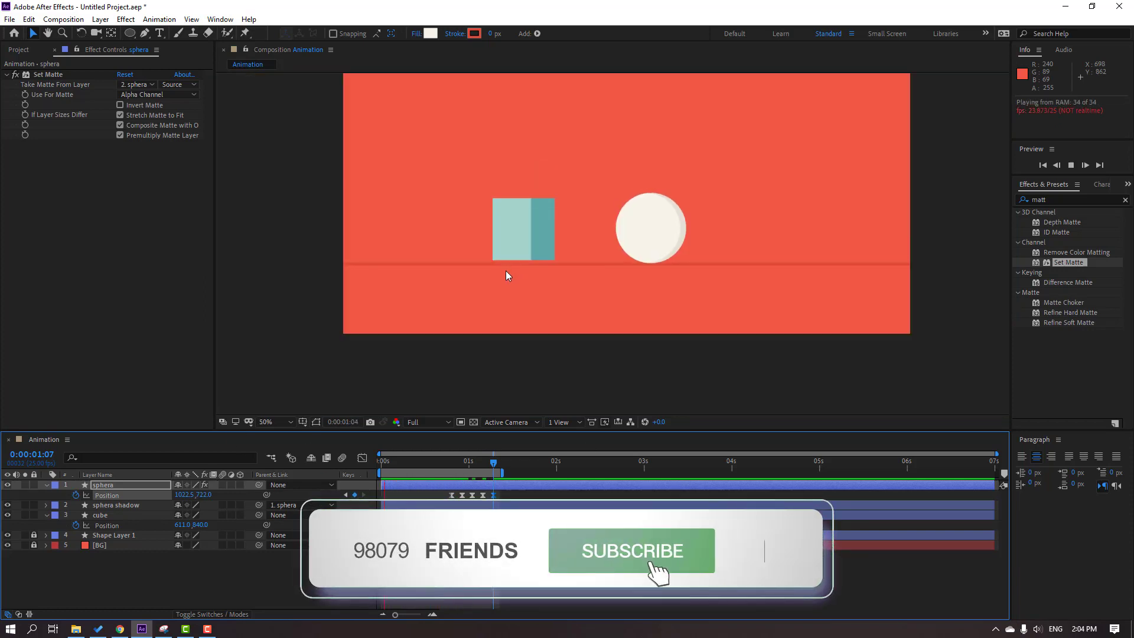